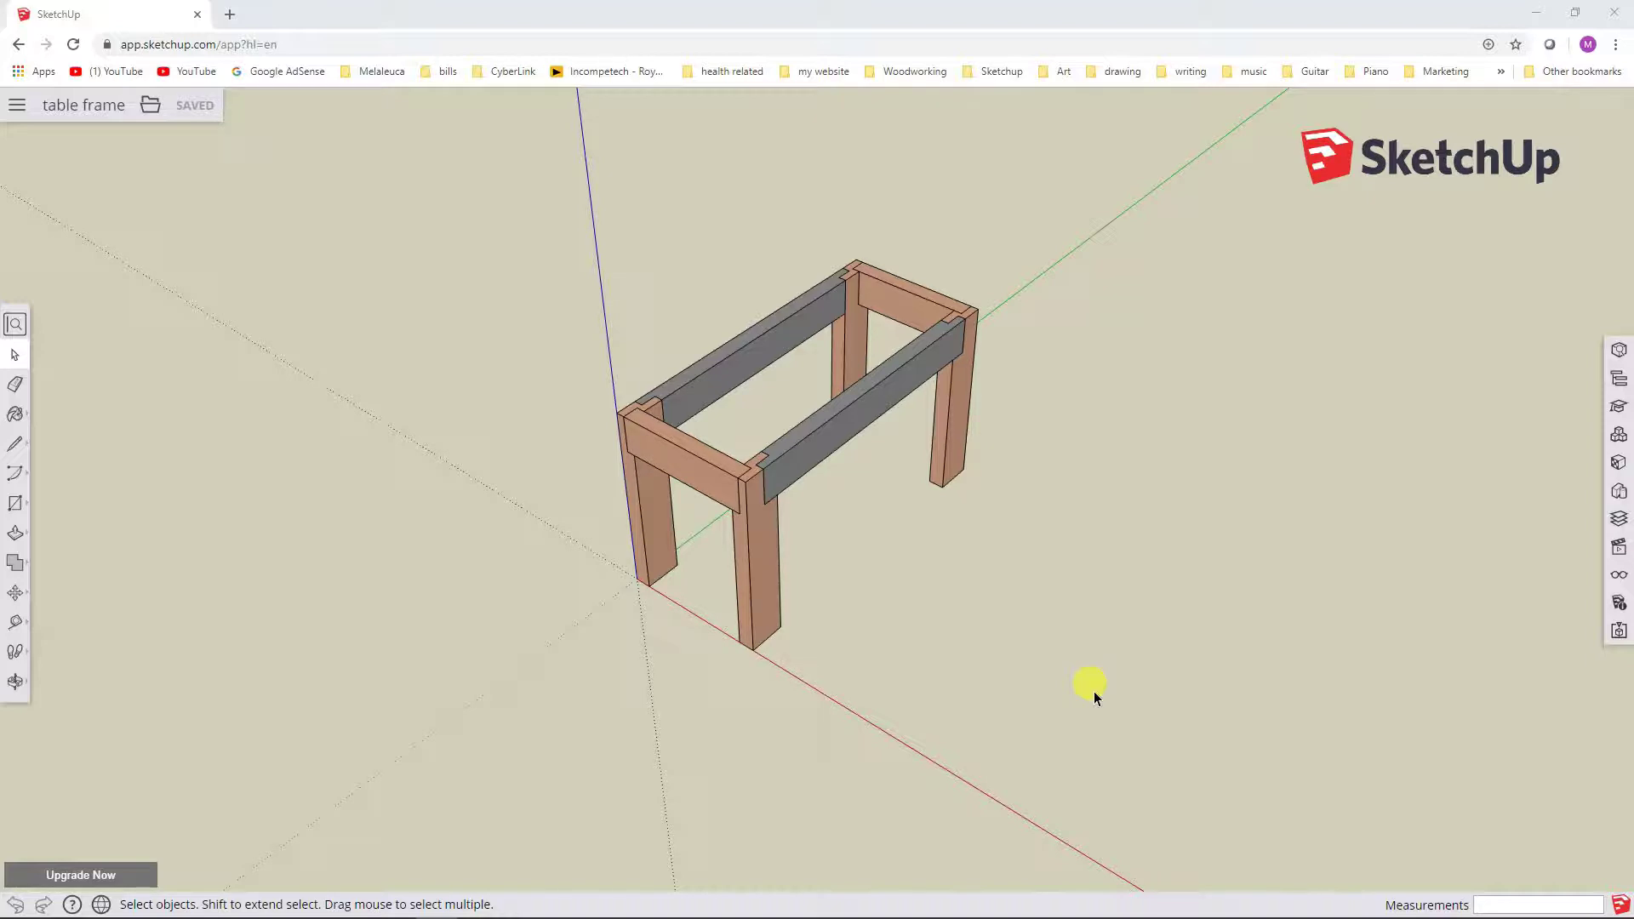
Examine the table frame model from several sides, looking at its legs and connecting rails.
{"action": "middle_click_drag", "start_coordinate": [1069, 551], "coordinate": [920, 564]}
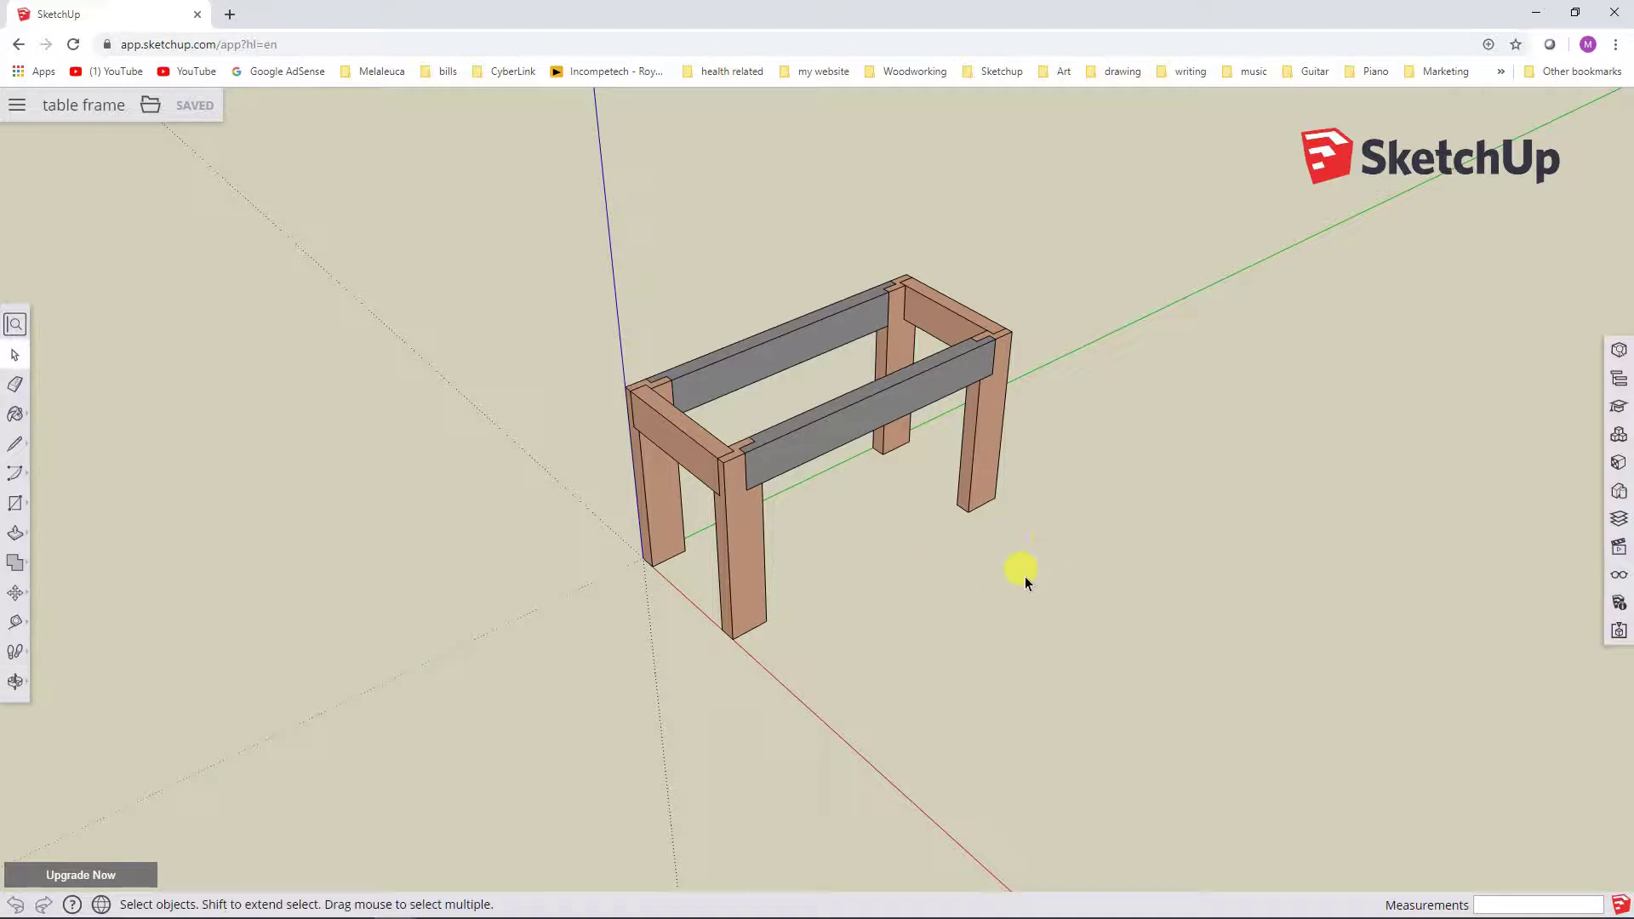
{"action": "middle_click_drag", "start_coordinate": [842, 520], "coordinate": [1047, 529]}
{"action": "middle_click_drag", "start_coordinate": [588, 485], "coordinate": [887, 646]}
{"action": "middle_click_drag", "start_coordinate": [686, 657], "coordinate": [614, 589]}
{"action": "middle_click_drag", "start_coordinate": [1046, 541], "coordinate": [675, 557]}
{"action": "middle_click_drag", "start_coordinate": [970, 553], "coordinate": [698, 551]}
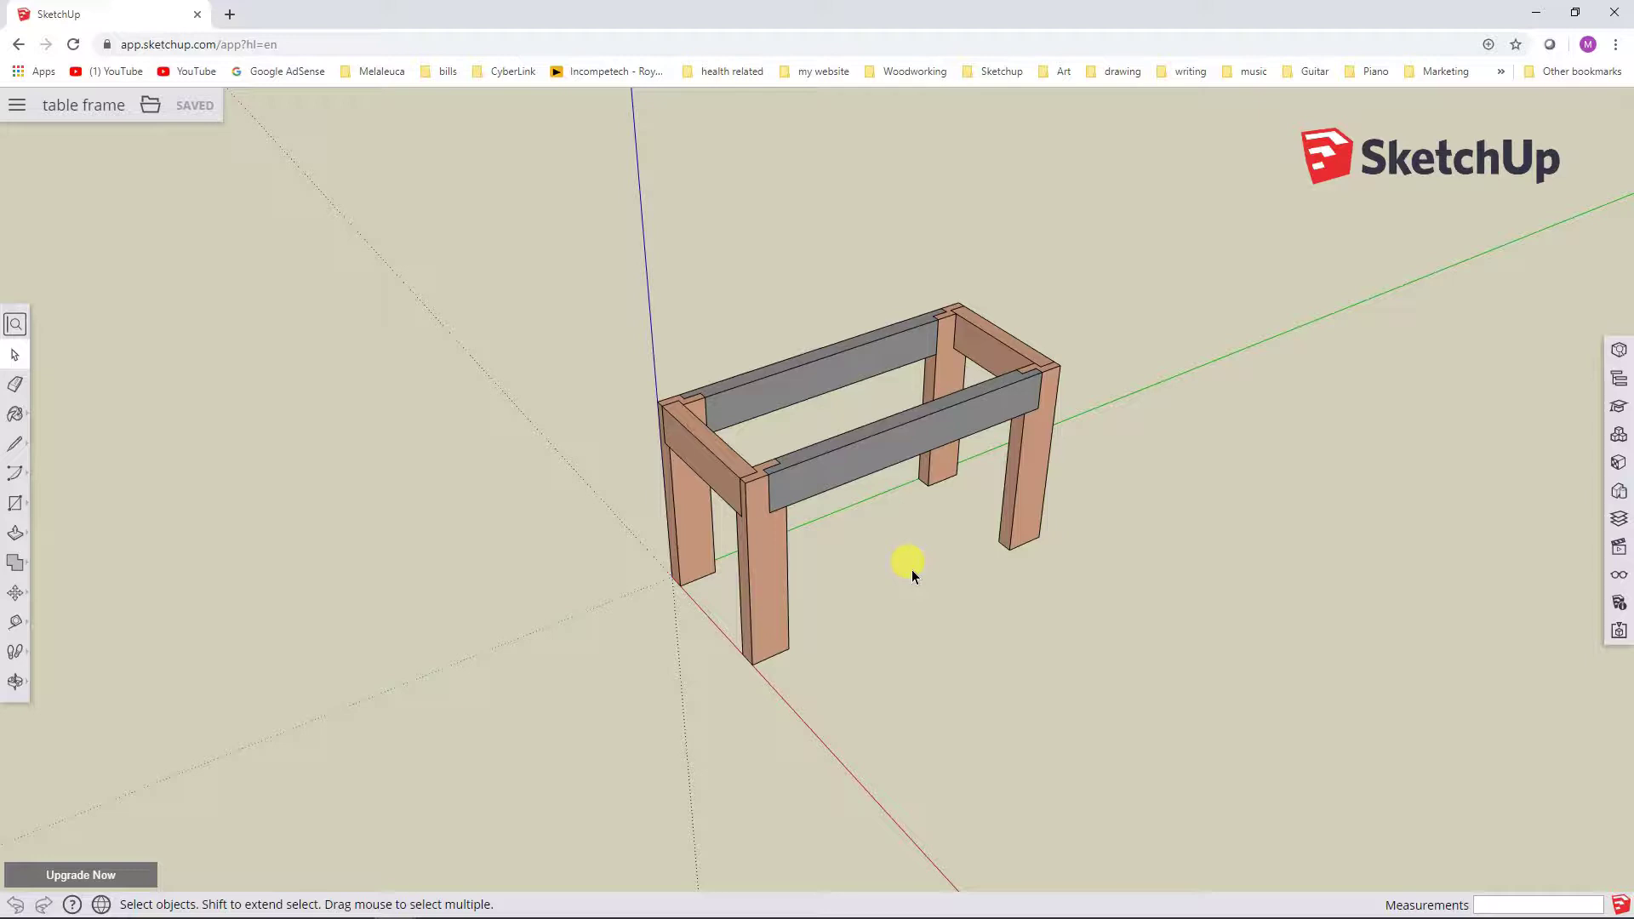
{"action": "middle_click_drag", "start_coordinate": [896, 559], "coordinate": [923, 534]}
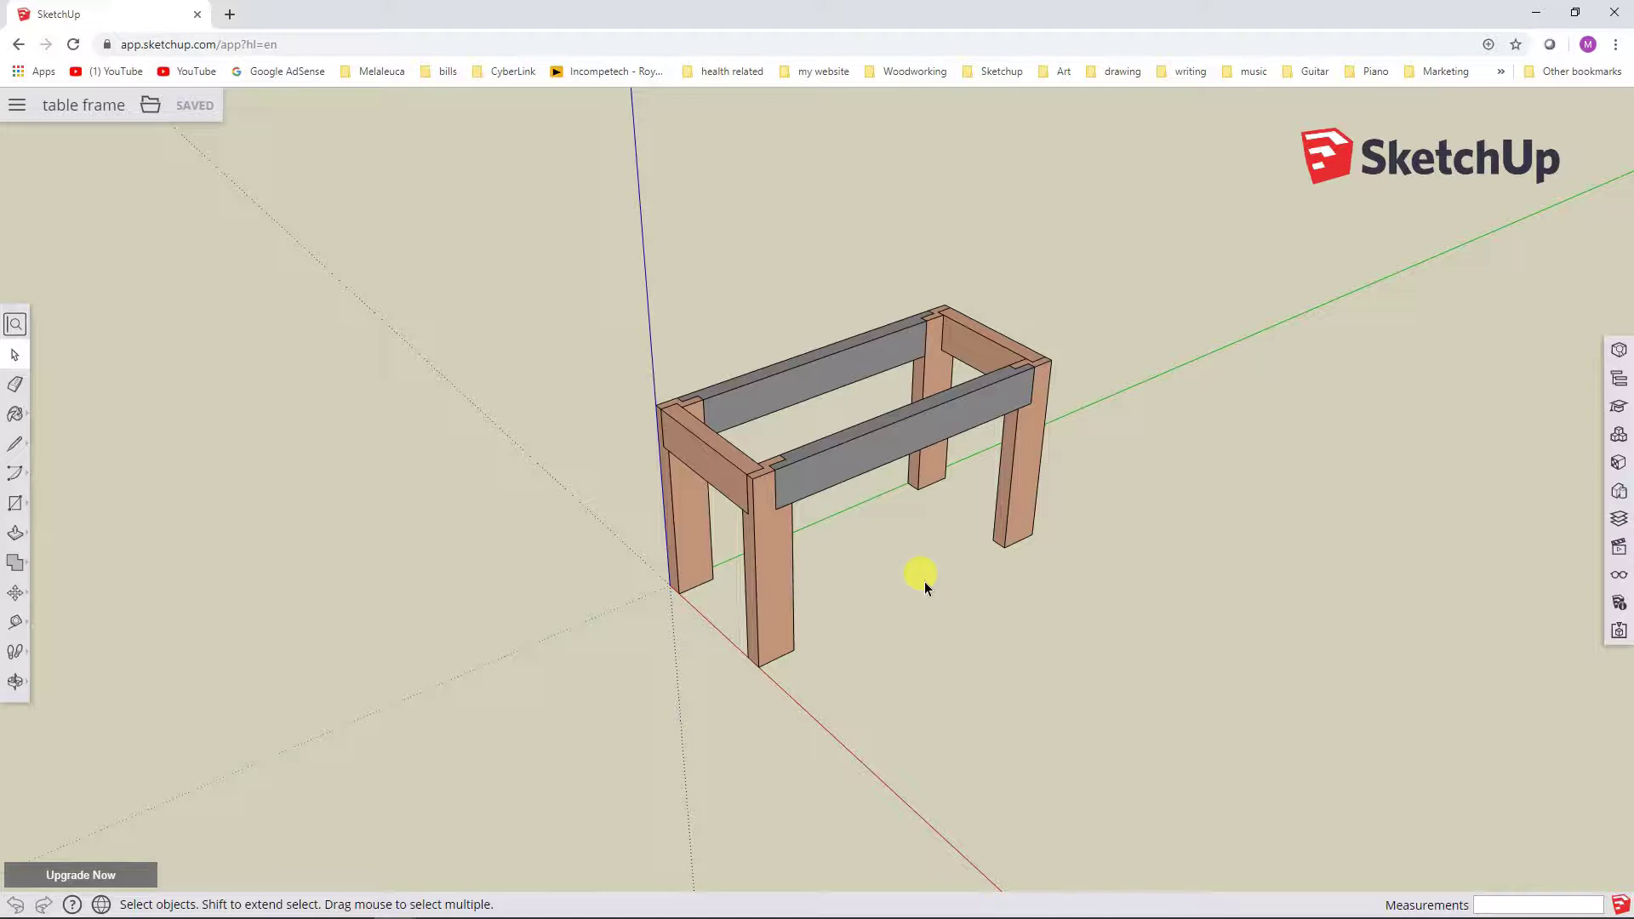
{"action": "key", "text": "o"}
{"action": "mouse_move", "coordinate": [868, 569]}
{"action": "left_mouse_down"}
{"action": "mouse_move", "coordinate": [854, 608]}
{"action": "mouse_move", "coordinate": [855, 544]}
{"action": "mouse_move", "coordinate": [882, 547]}
{"action": "mouse_move", "coordinate": [854, 456]}
{"action": "mouse_move", "coordinate": [863, 545]}
{"action": "left_mouse_up"}
{"action": "key", "text": "space"}
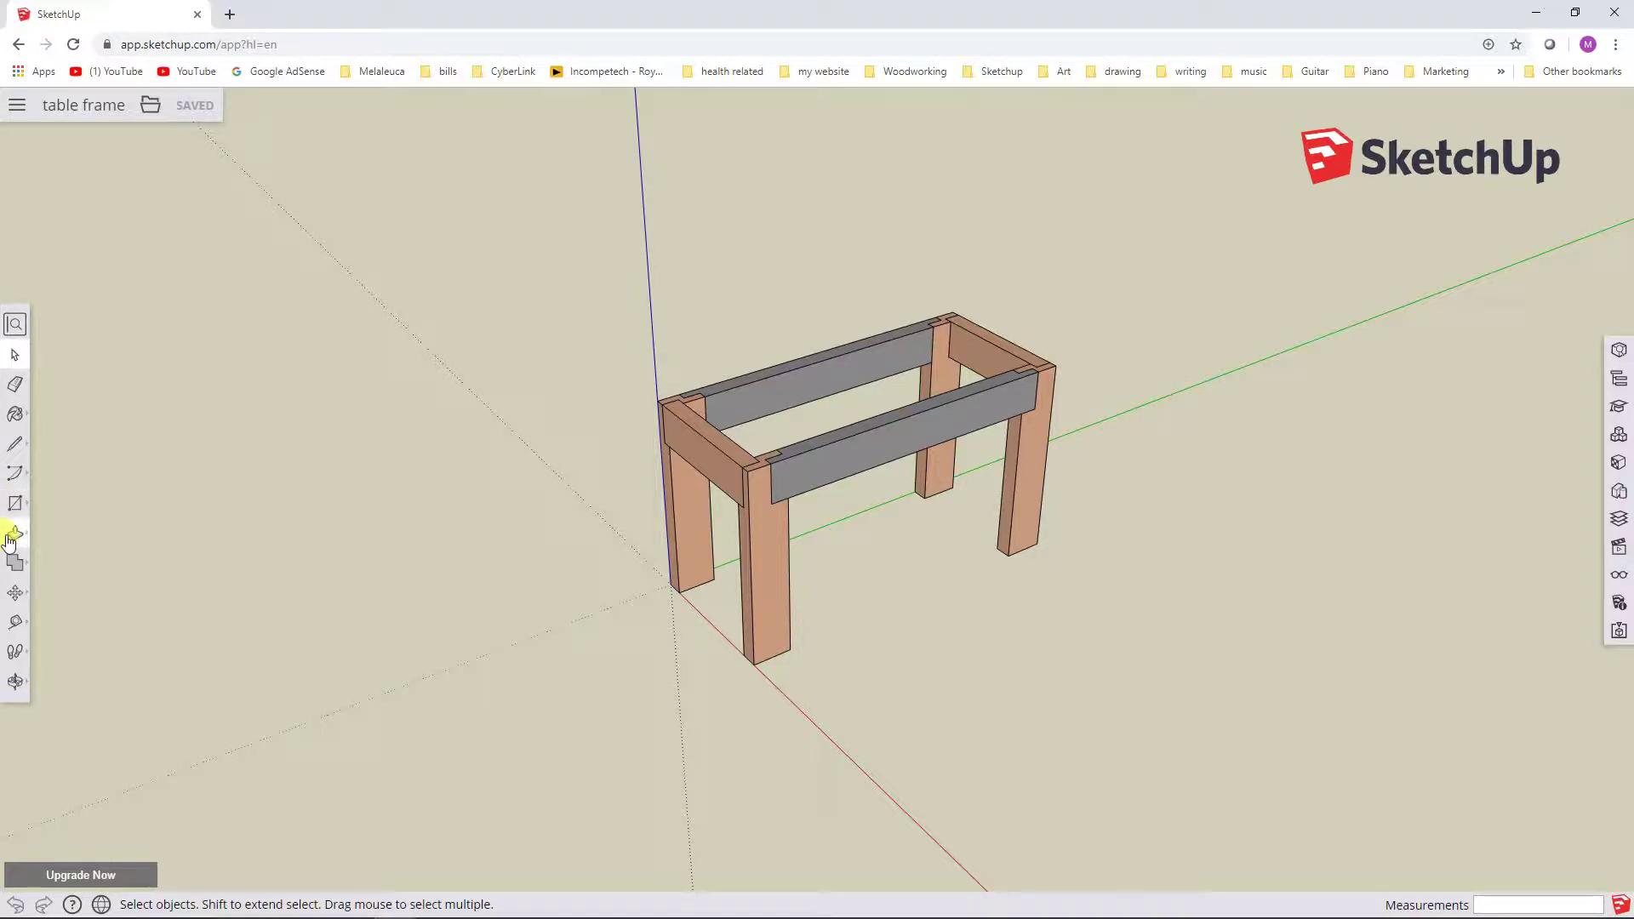
{"action": "left_click", "coordinate": [13, 596]}
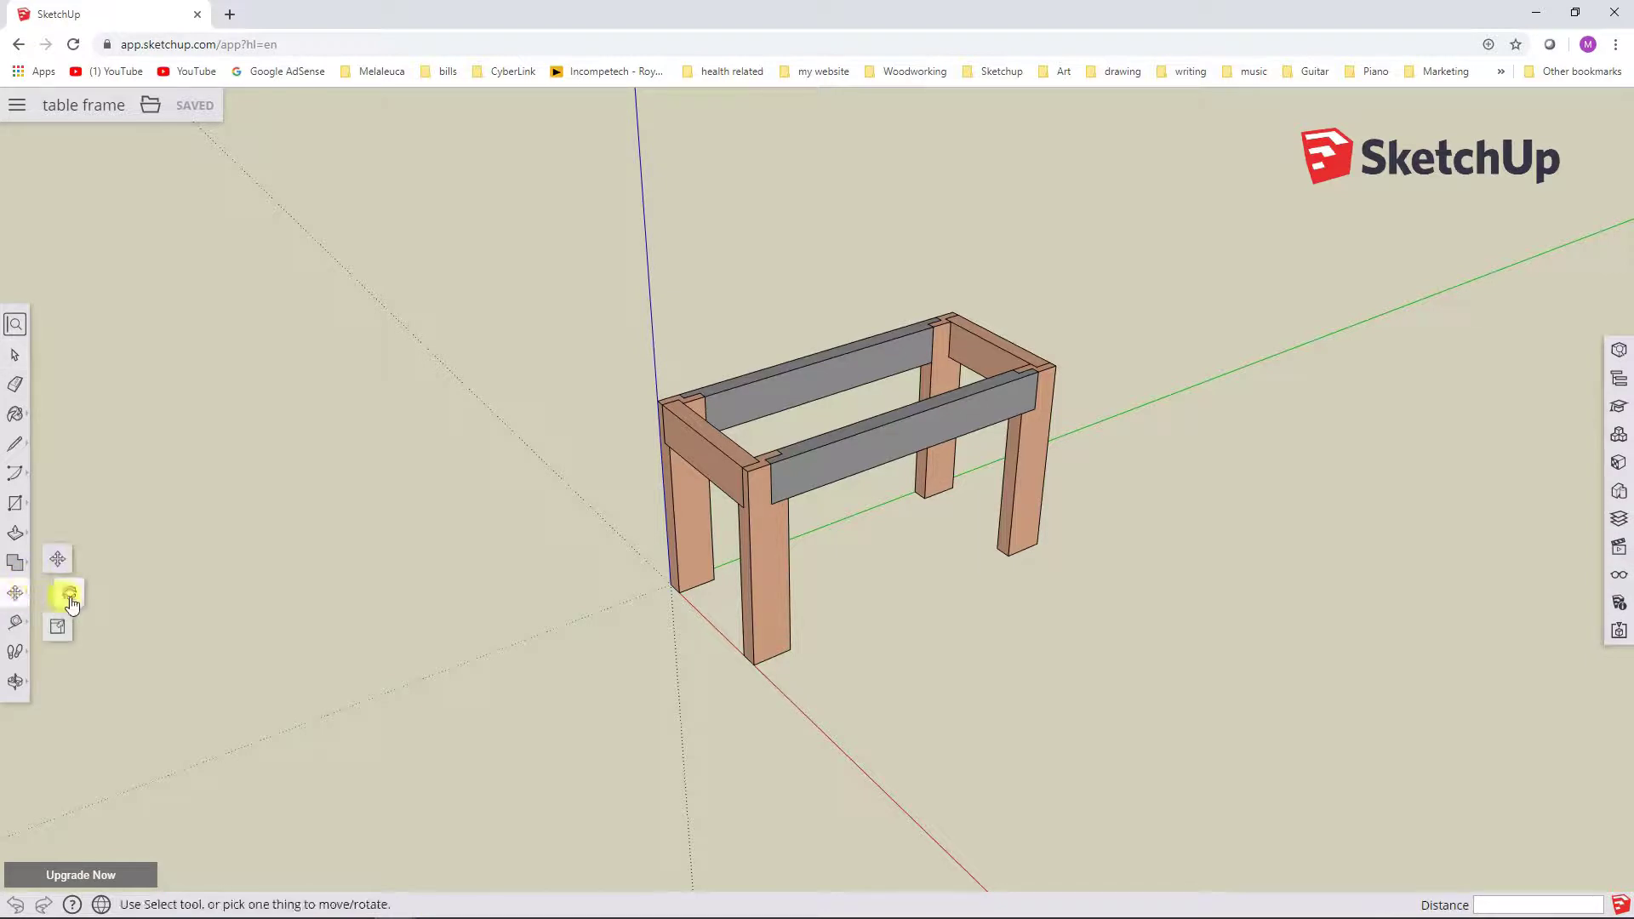
{"action": "left_click", "coordinate": [14, 443]}
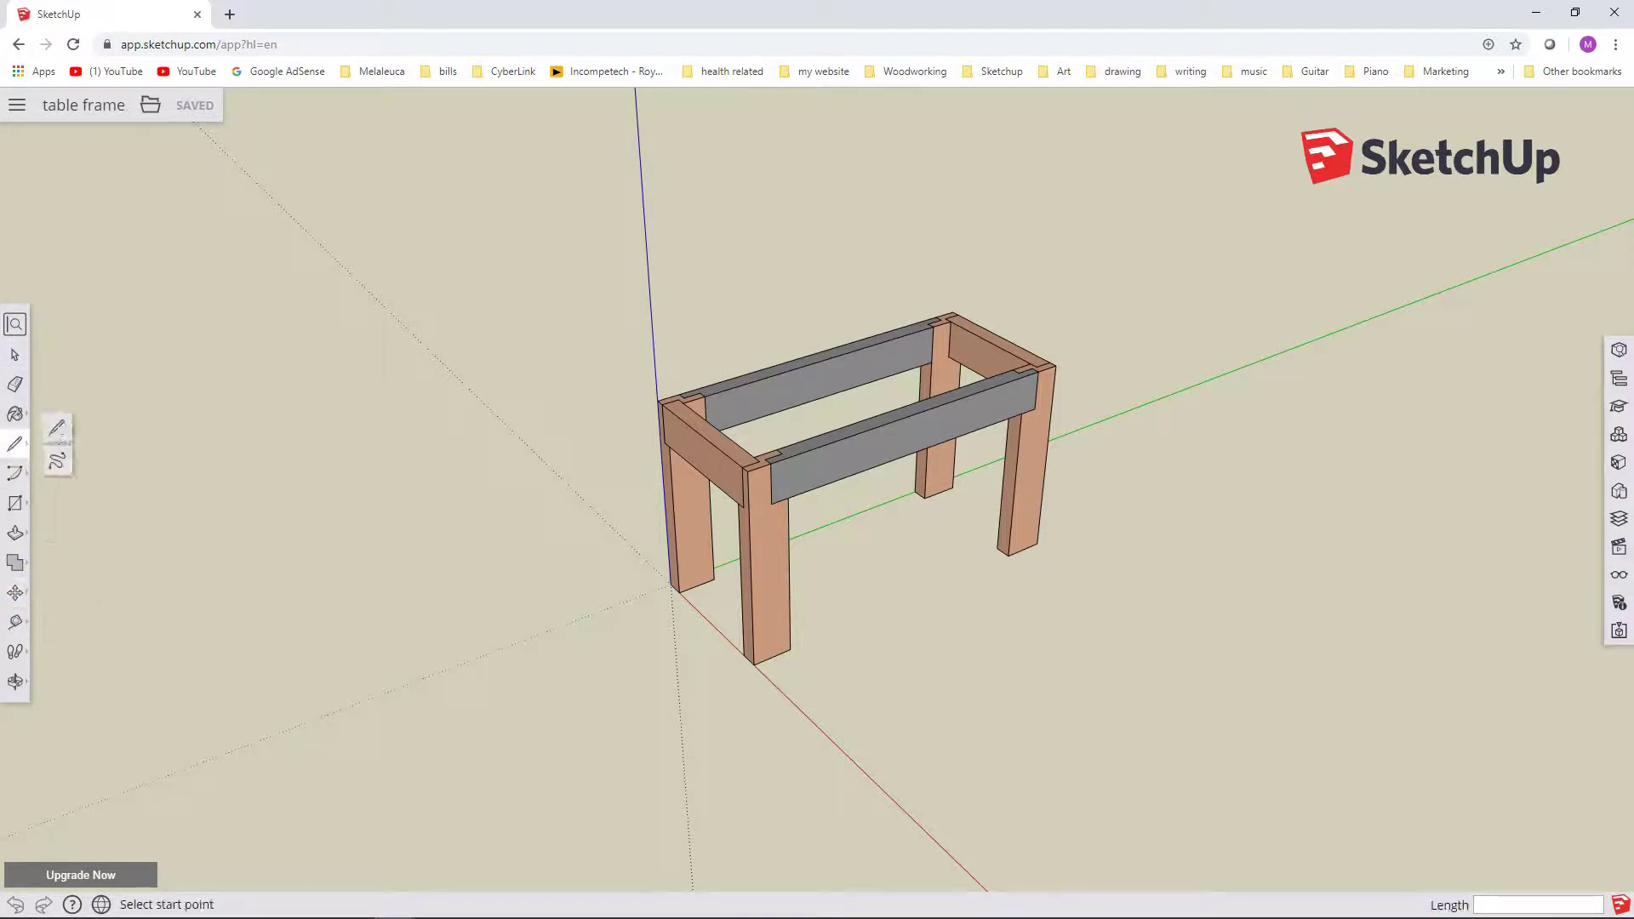
{"action": "left_click", "coordinate": [17, 360]}
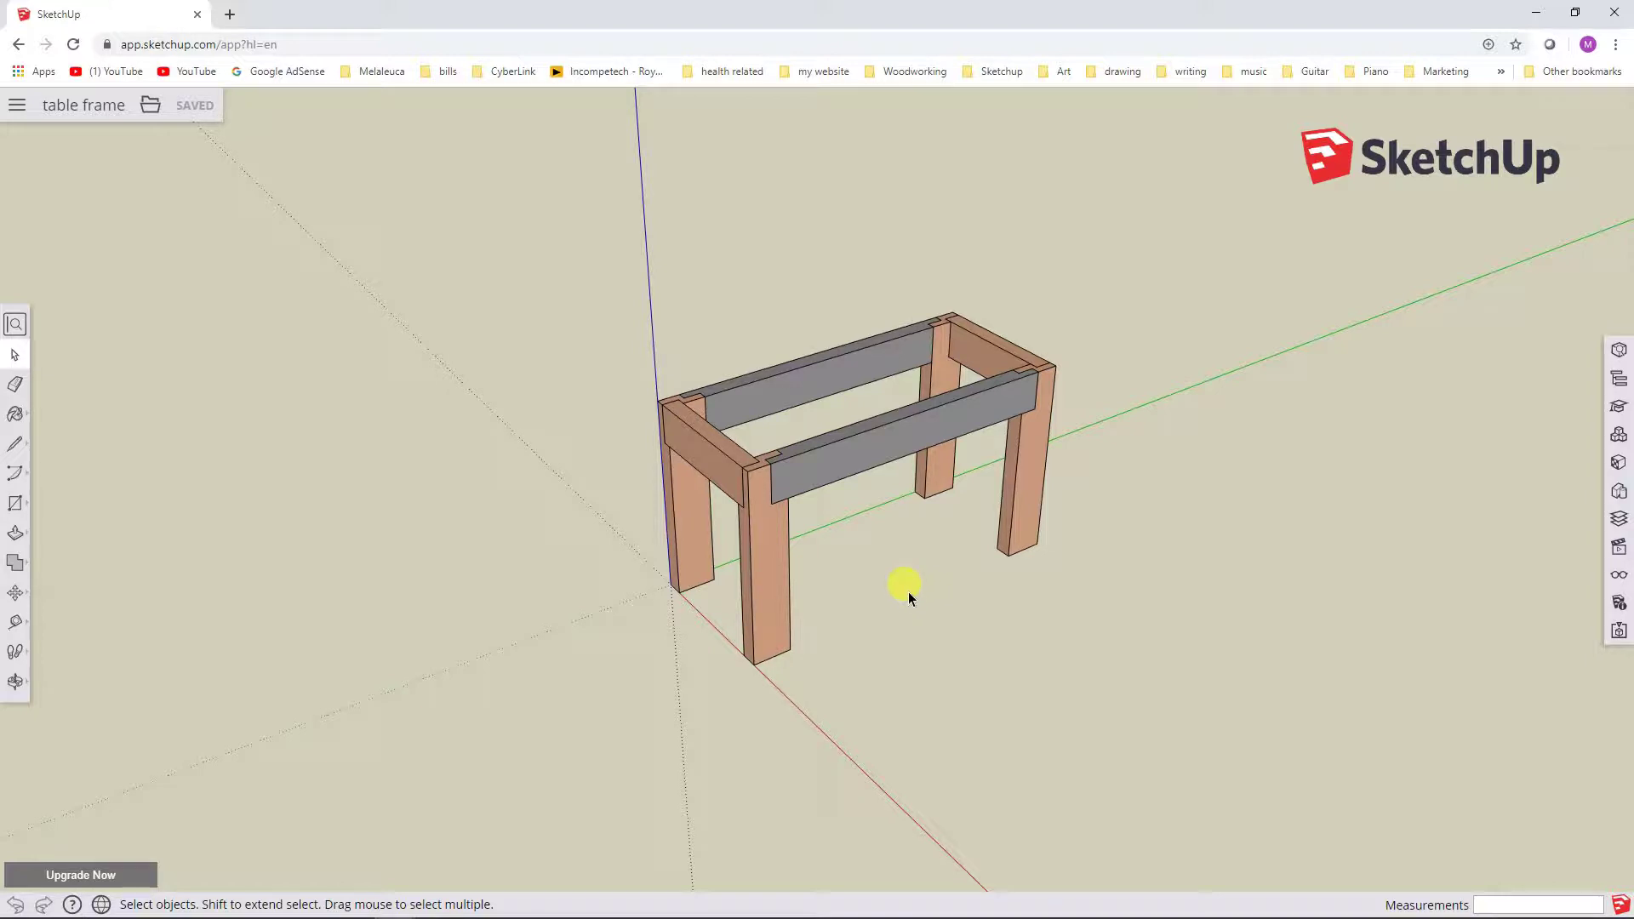
Open the model flip table.skp from the SketchUp project in Trimble Connect.
{"action": "left_click", "coordinate": [18, 108]}
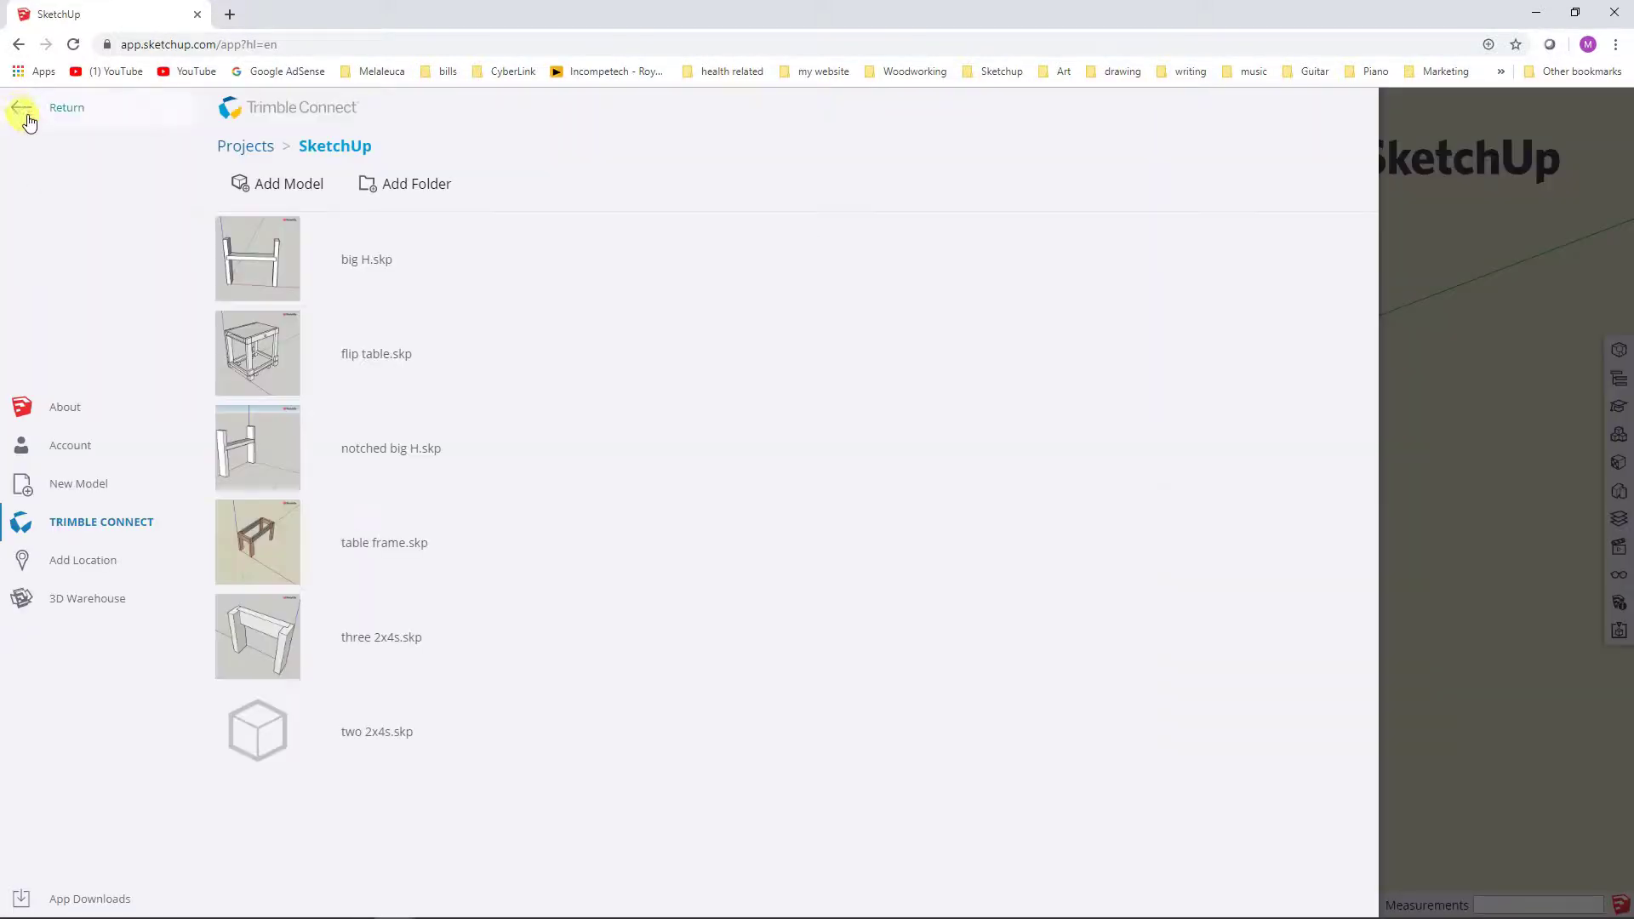
{"action": "left_click", "coordinate": [361, 364]}
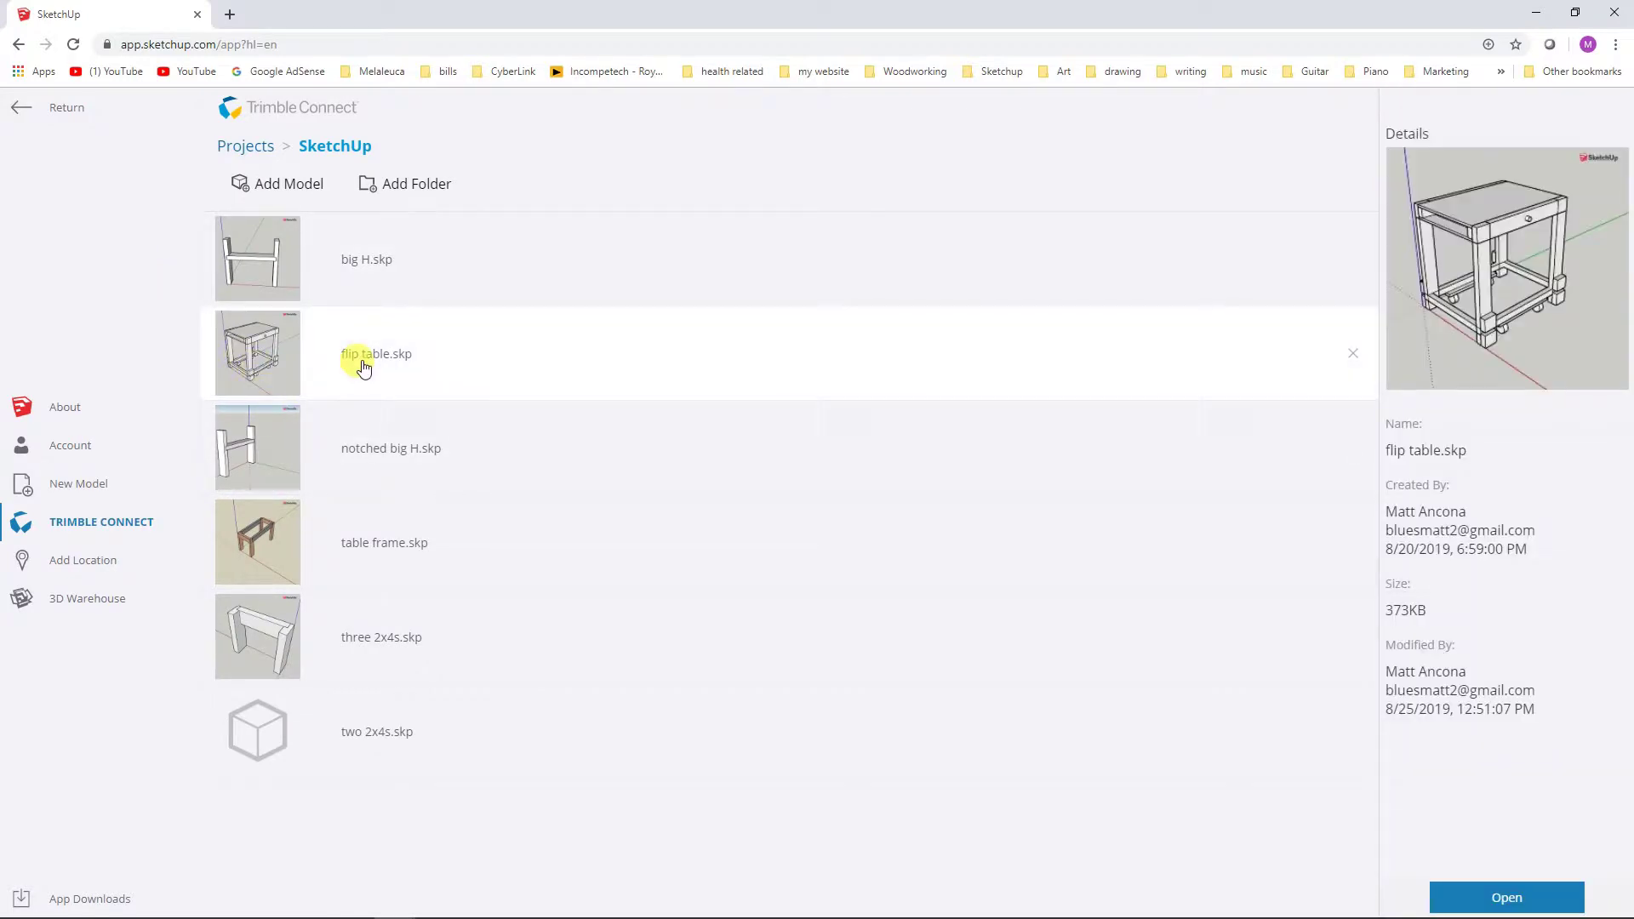
{"action": "left_click", "coordinate": [1507, 896]}
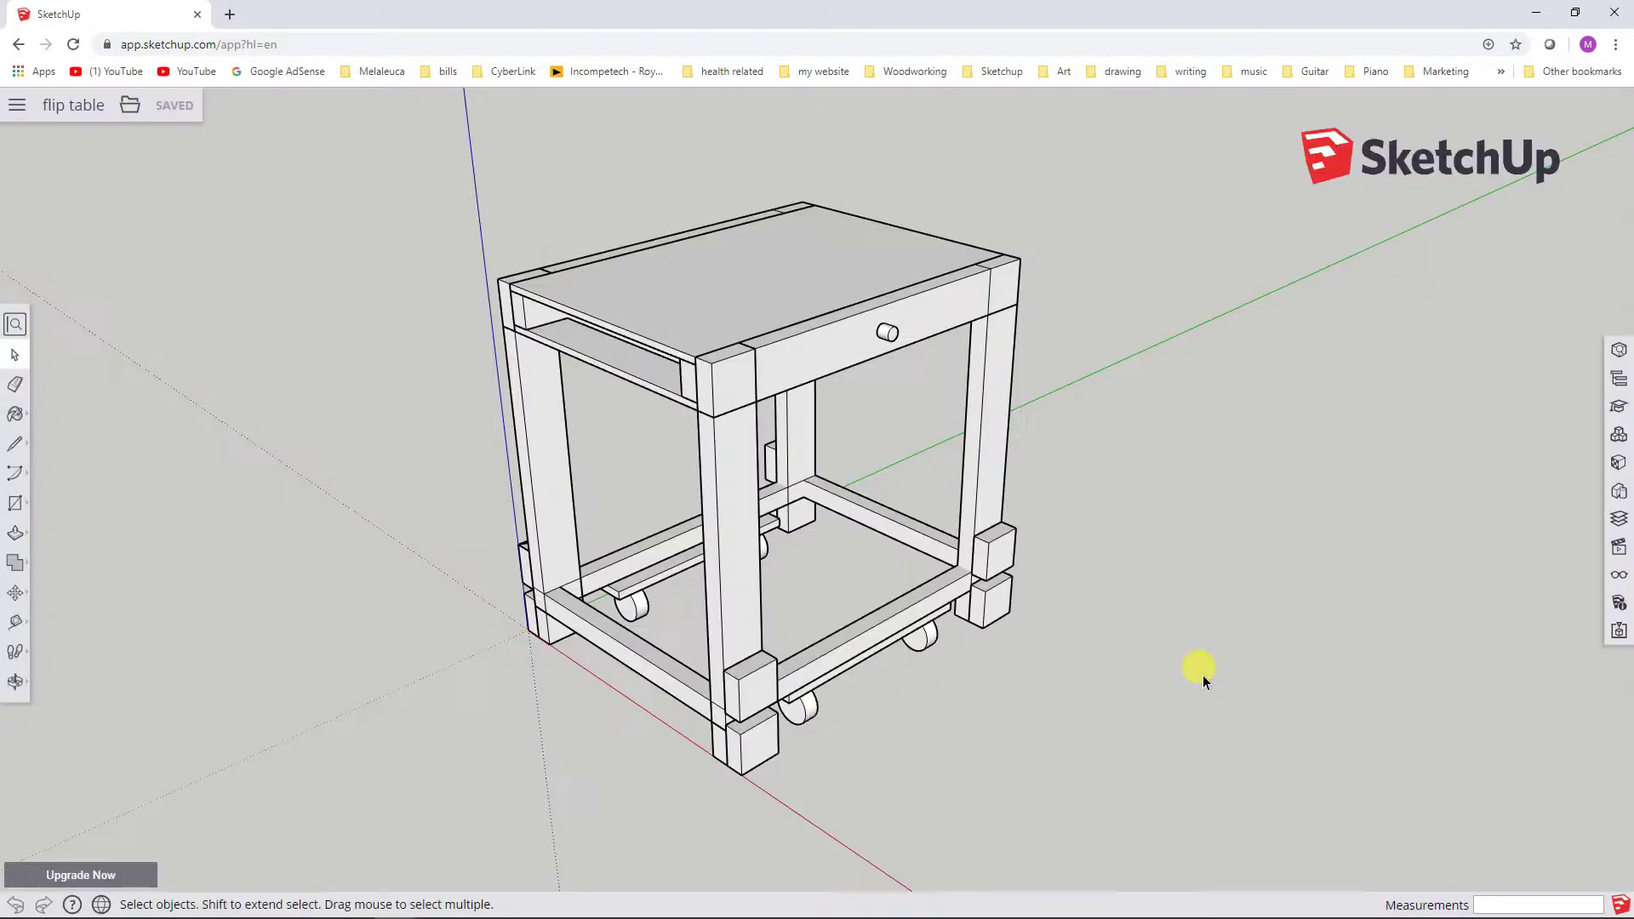
Examine the flip table from several angles, including its top, rails, legs, foot blocks and casters.
{"action": "key", "text": "o"}
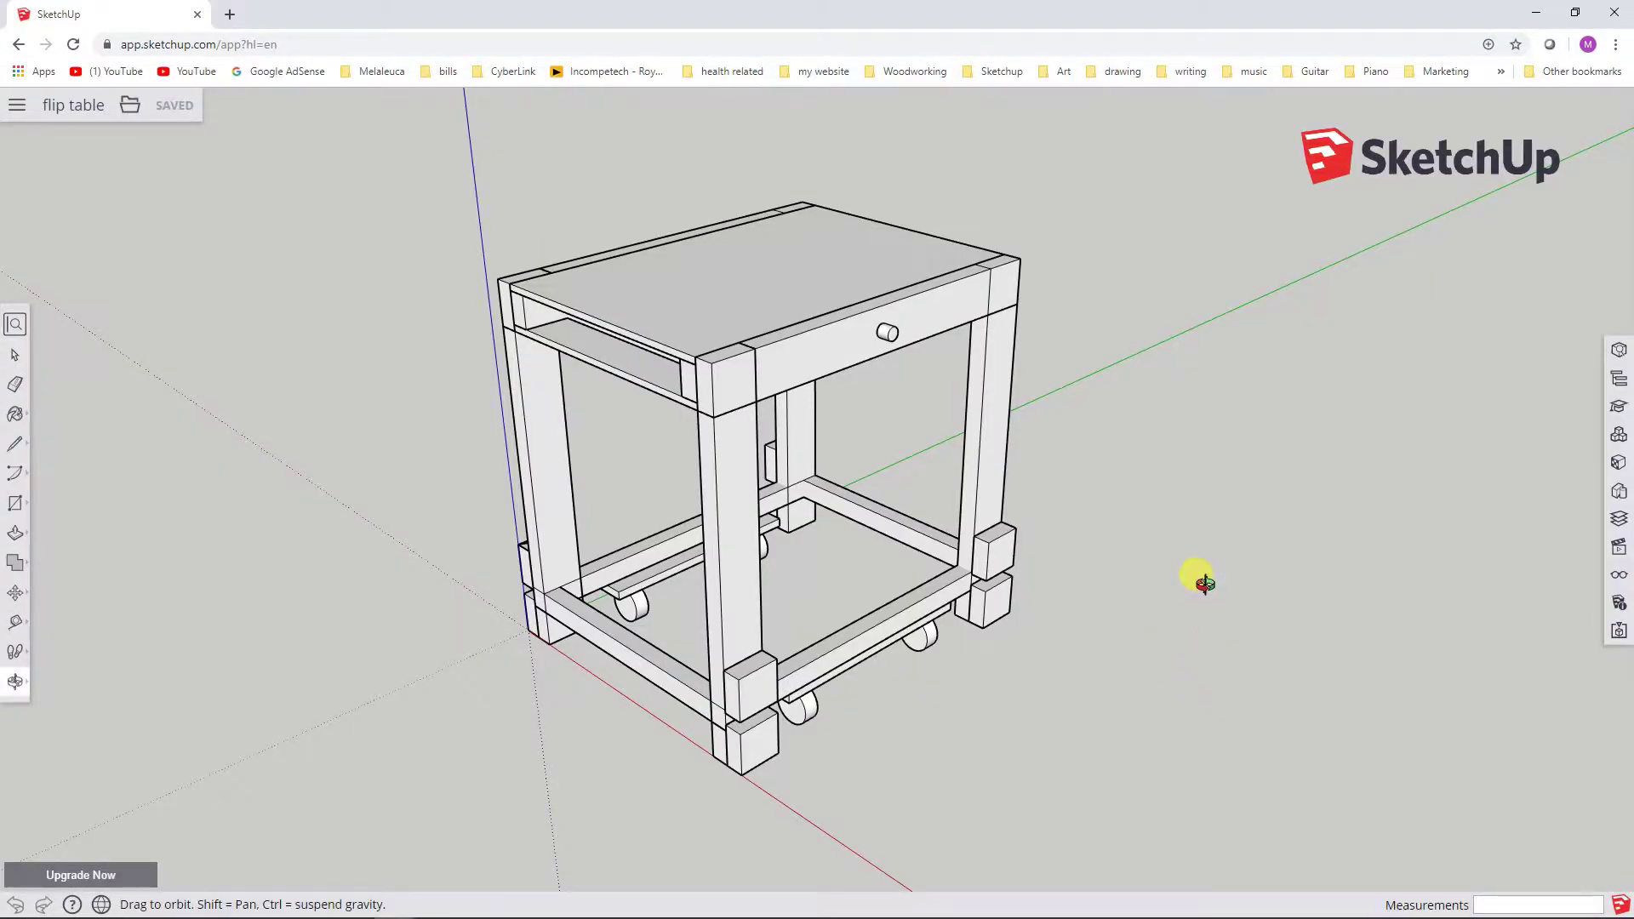
{"action": "left_click_drag", "start_coordinate": [1189, 573], "coordinate": [1178, 605]}
{"action": "key", "text": "space"}
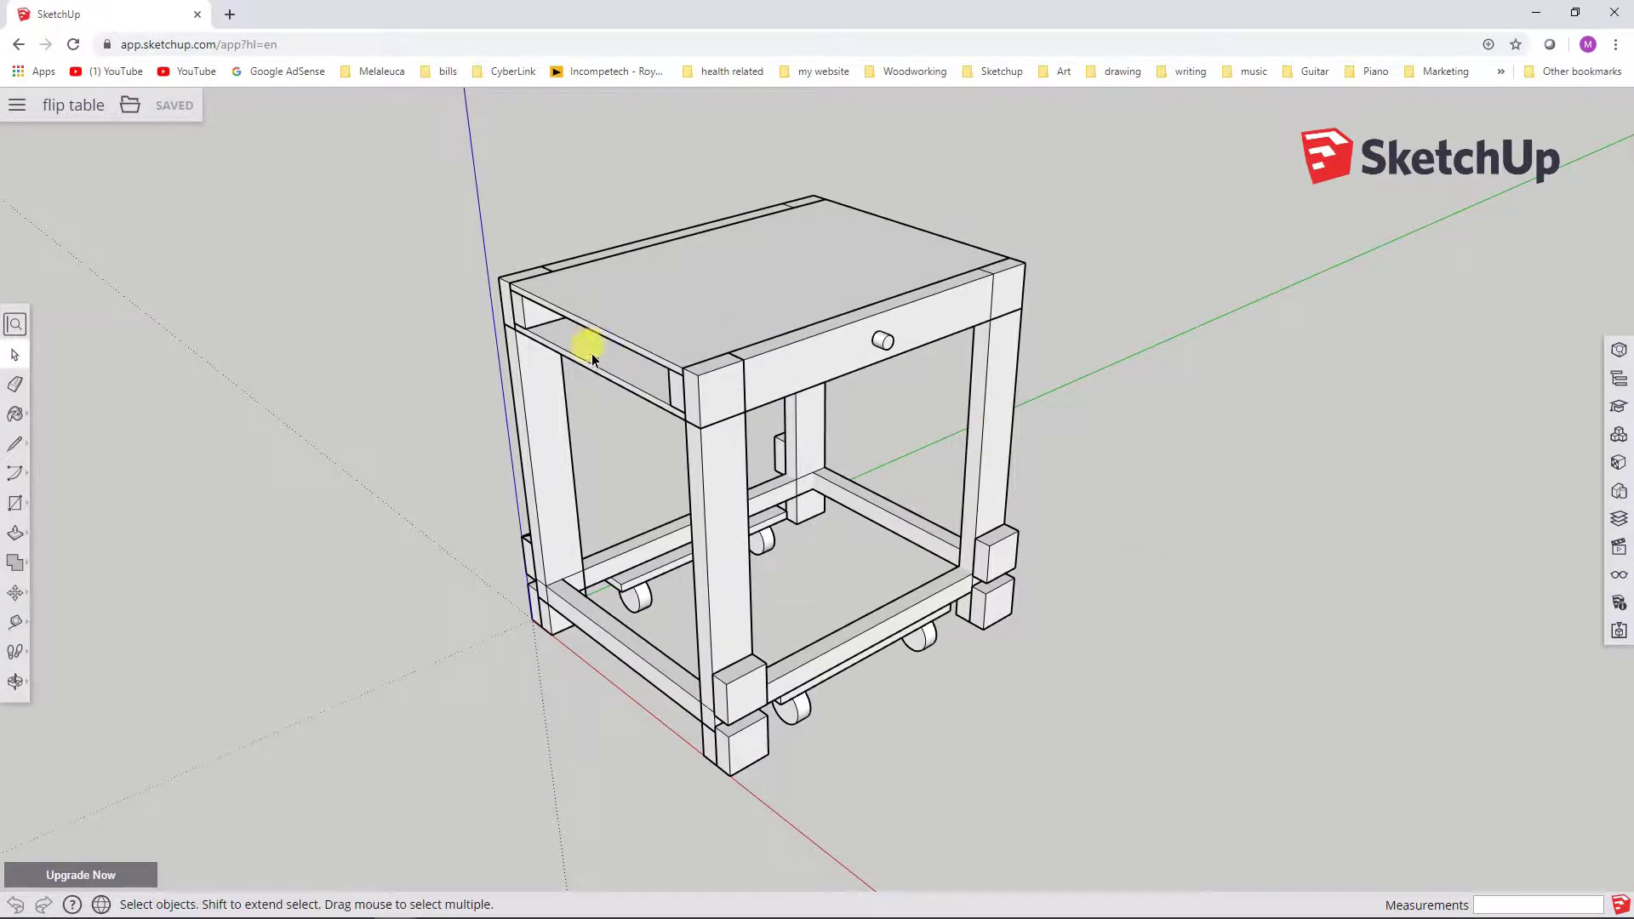
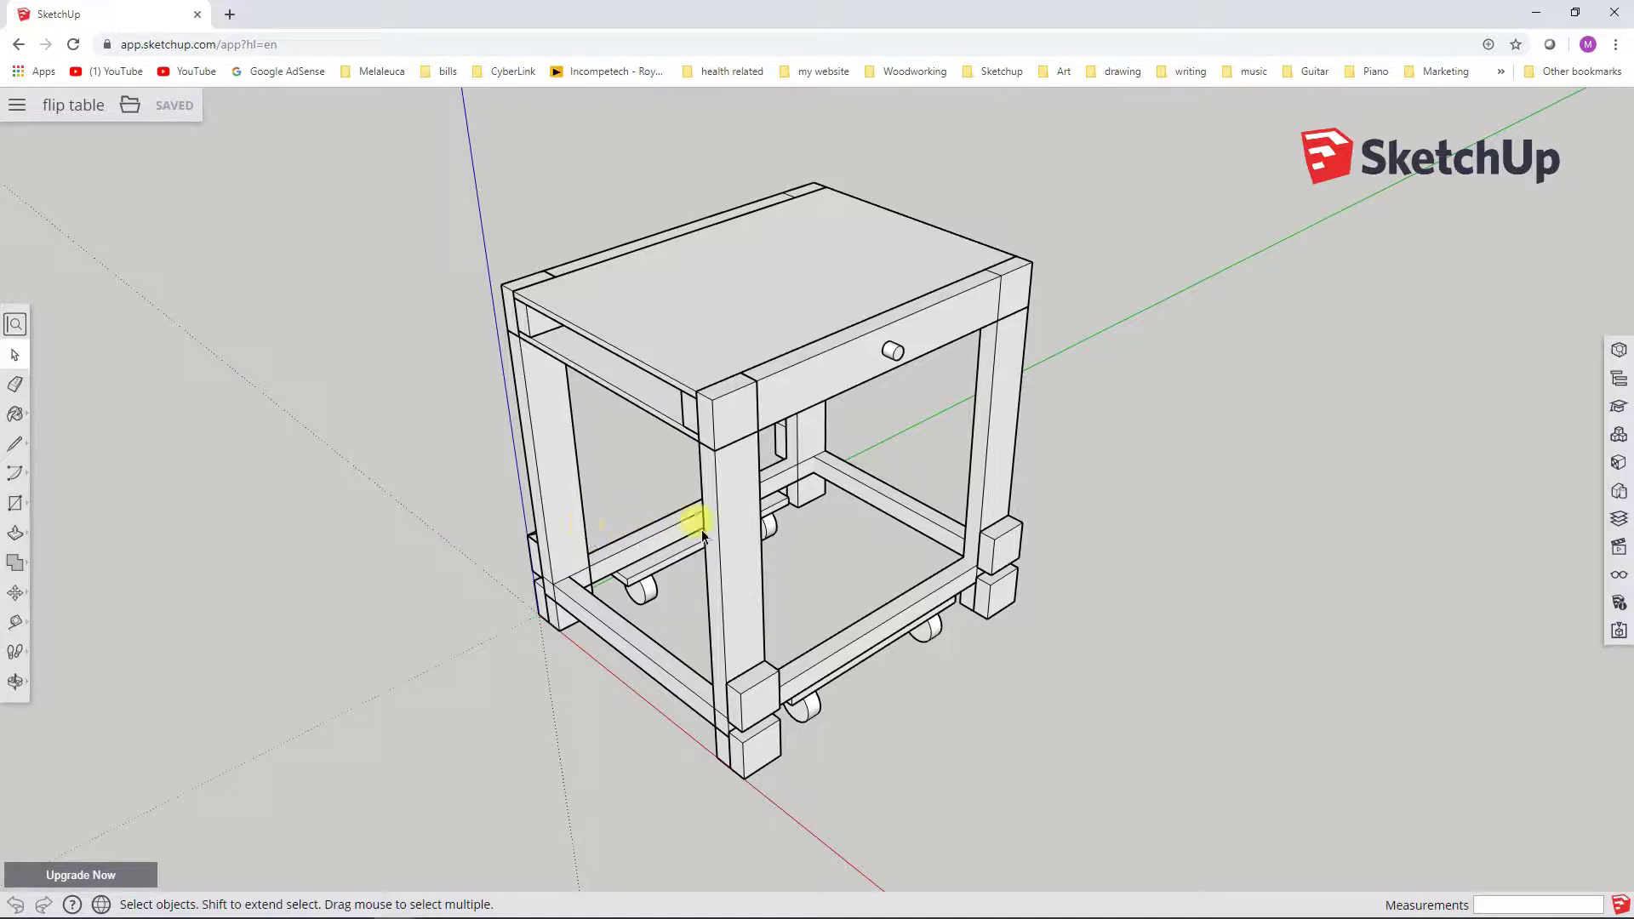
{"action": "key", "text": "o"}
{"action": "left_click_drag", "start_coordinate": [721, 537], "coordinate": [700, 486]}
{"action": "key", "text": "space"}
{"action": "key", "text": "o"}
{"action": "left_click_drag", "start_coordinate": [733, 539], "coordinate": [675, 522]}
{"action": "key", "text": "space"}
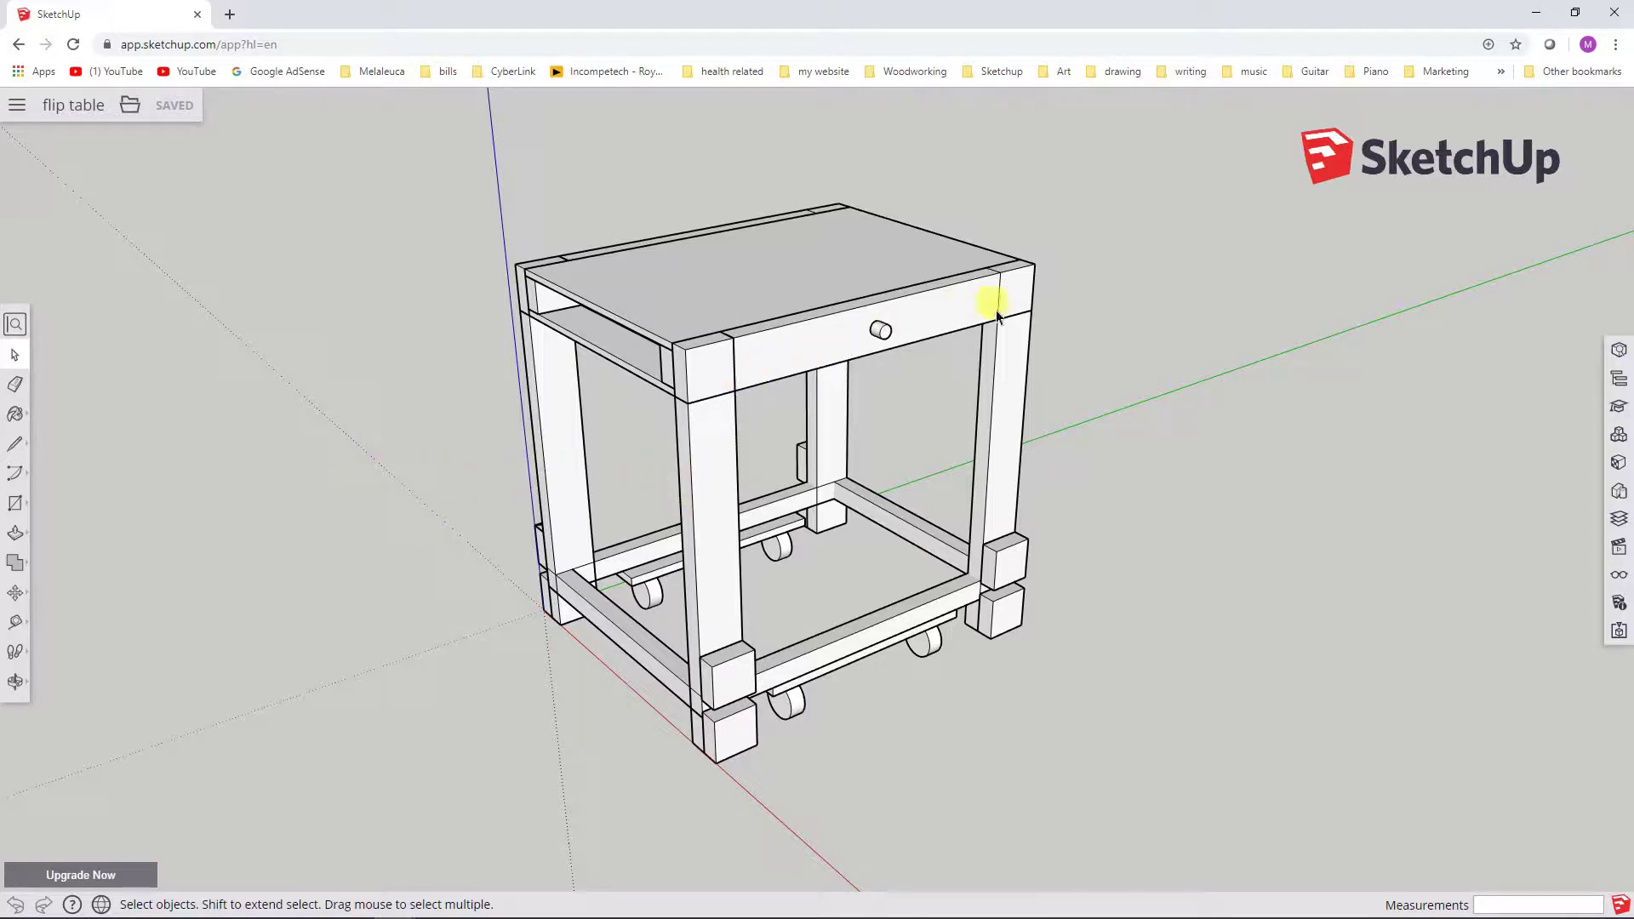
{"action": "middle_click_drag", "start_coordinate": [412, 519], "coordinate": [831, 660]}
{"action": "middle_click_drag", "start_coordinate": [1197, 370], "coordinate": [431, 354]}
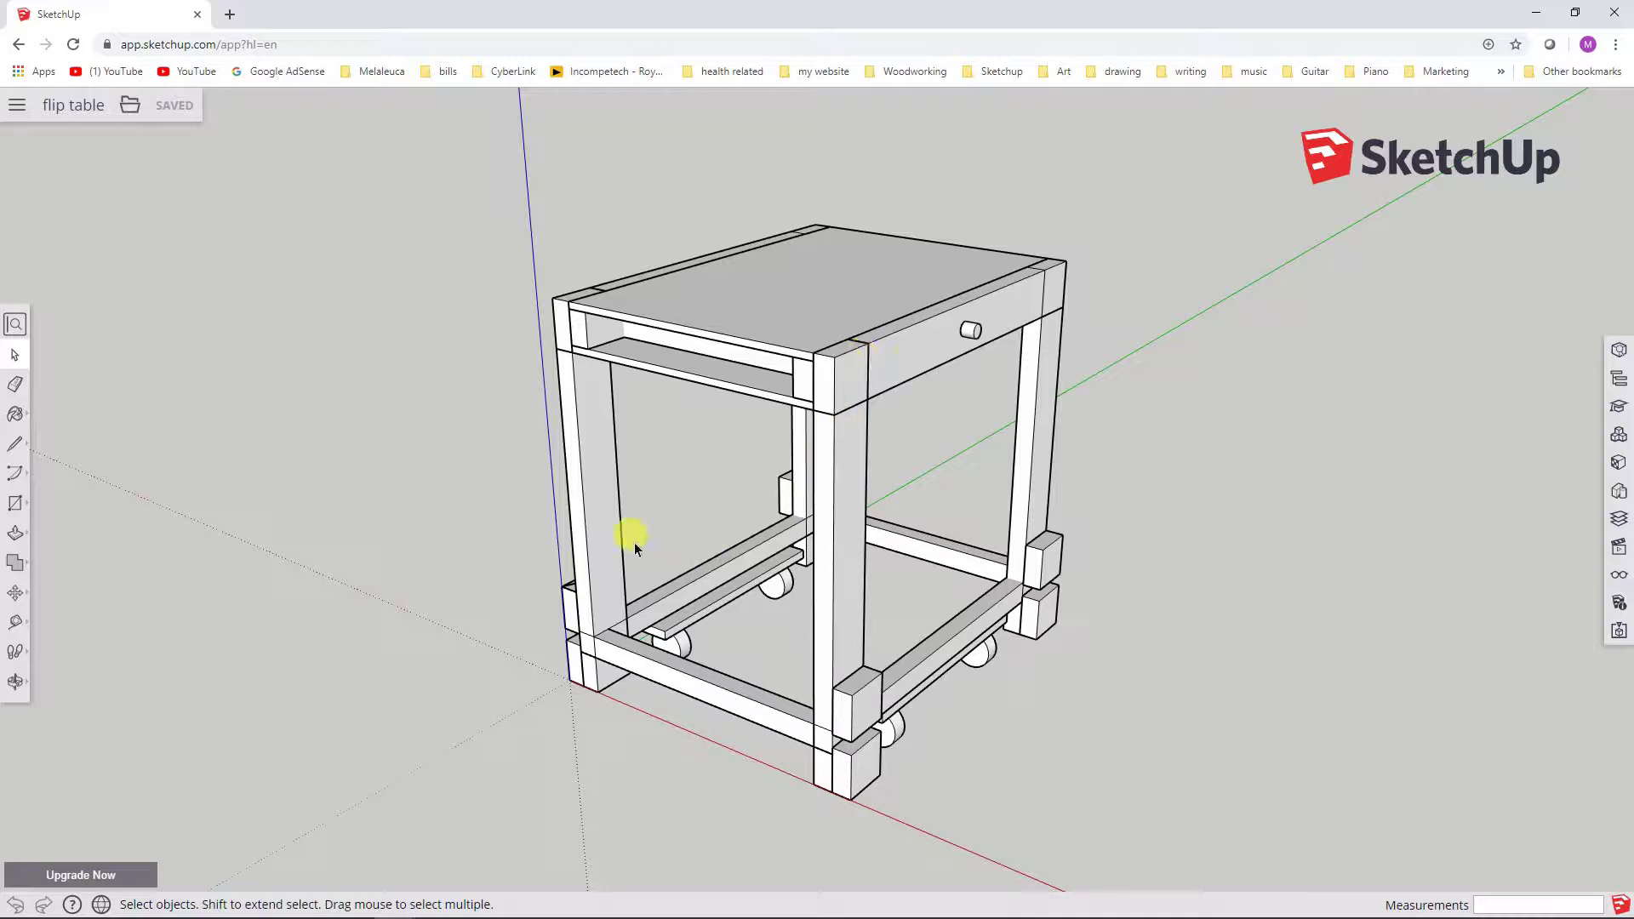
Take a Tape Measure reading starting from the bottom corner of the outer leg along the red axis.
{"action": "middle_click_drag", "start_coordinate": [529, 463], "coordinate": [642, 474]}
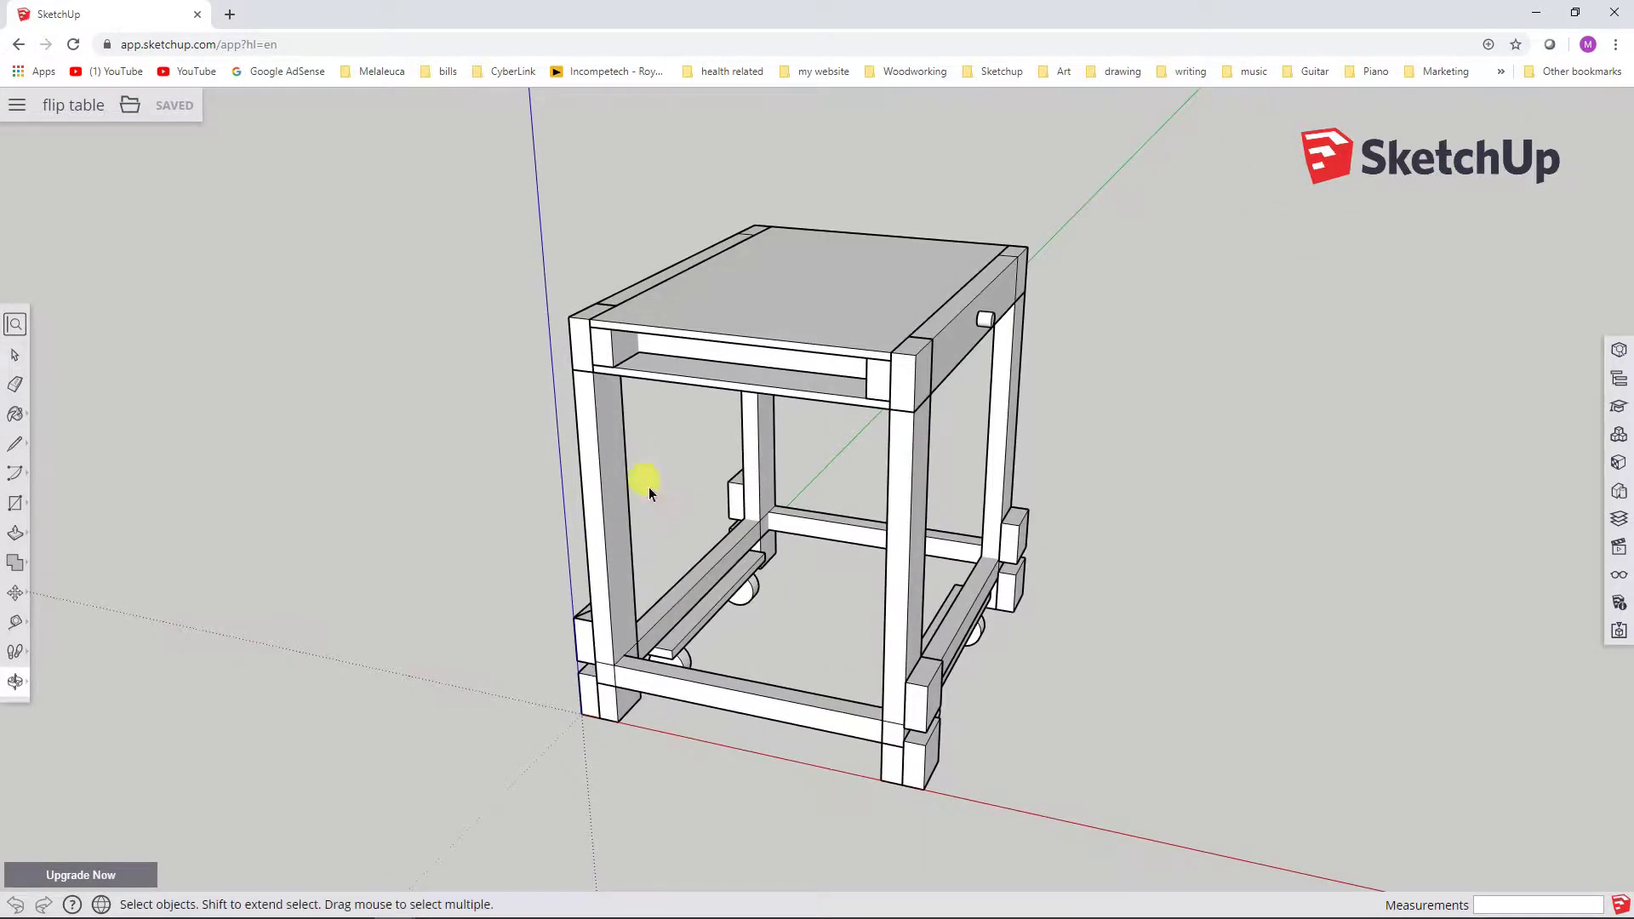
{"action": "left_click", "coordinate": [15, 622]}
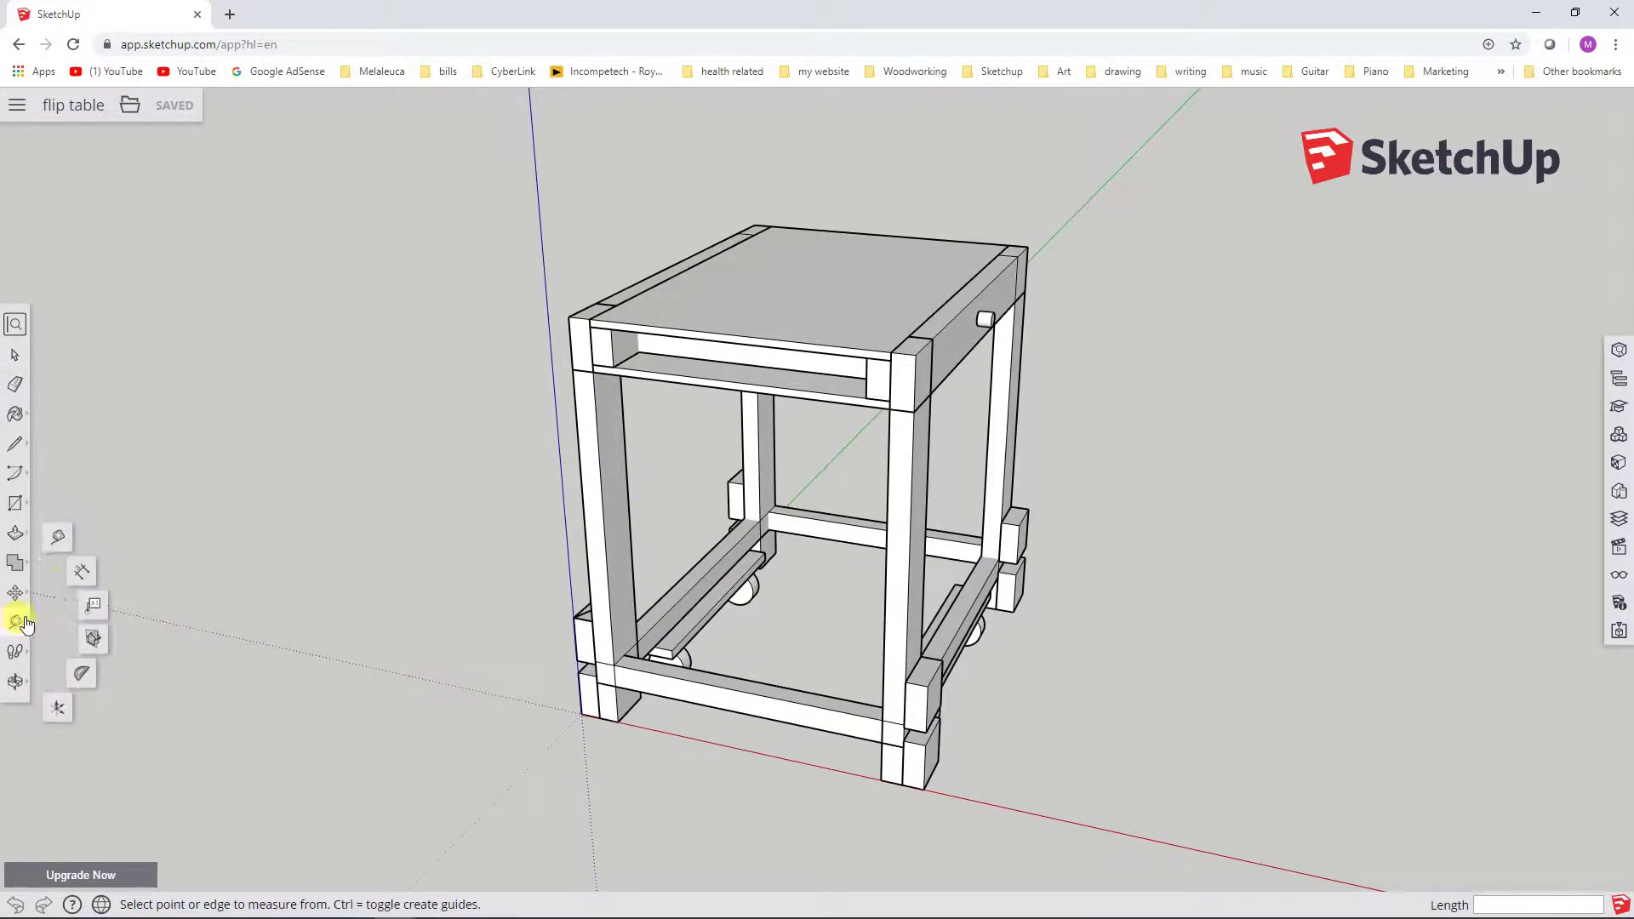
{"action": "left_click", "coordinate": [58, 537]}
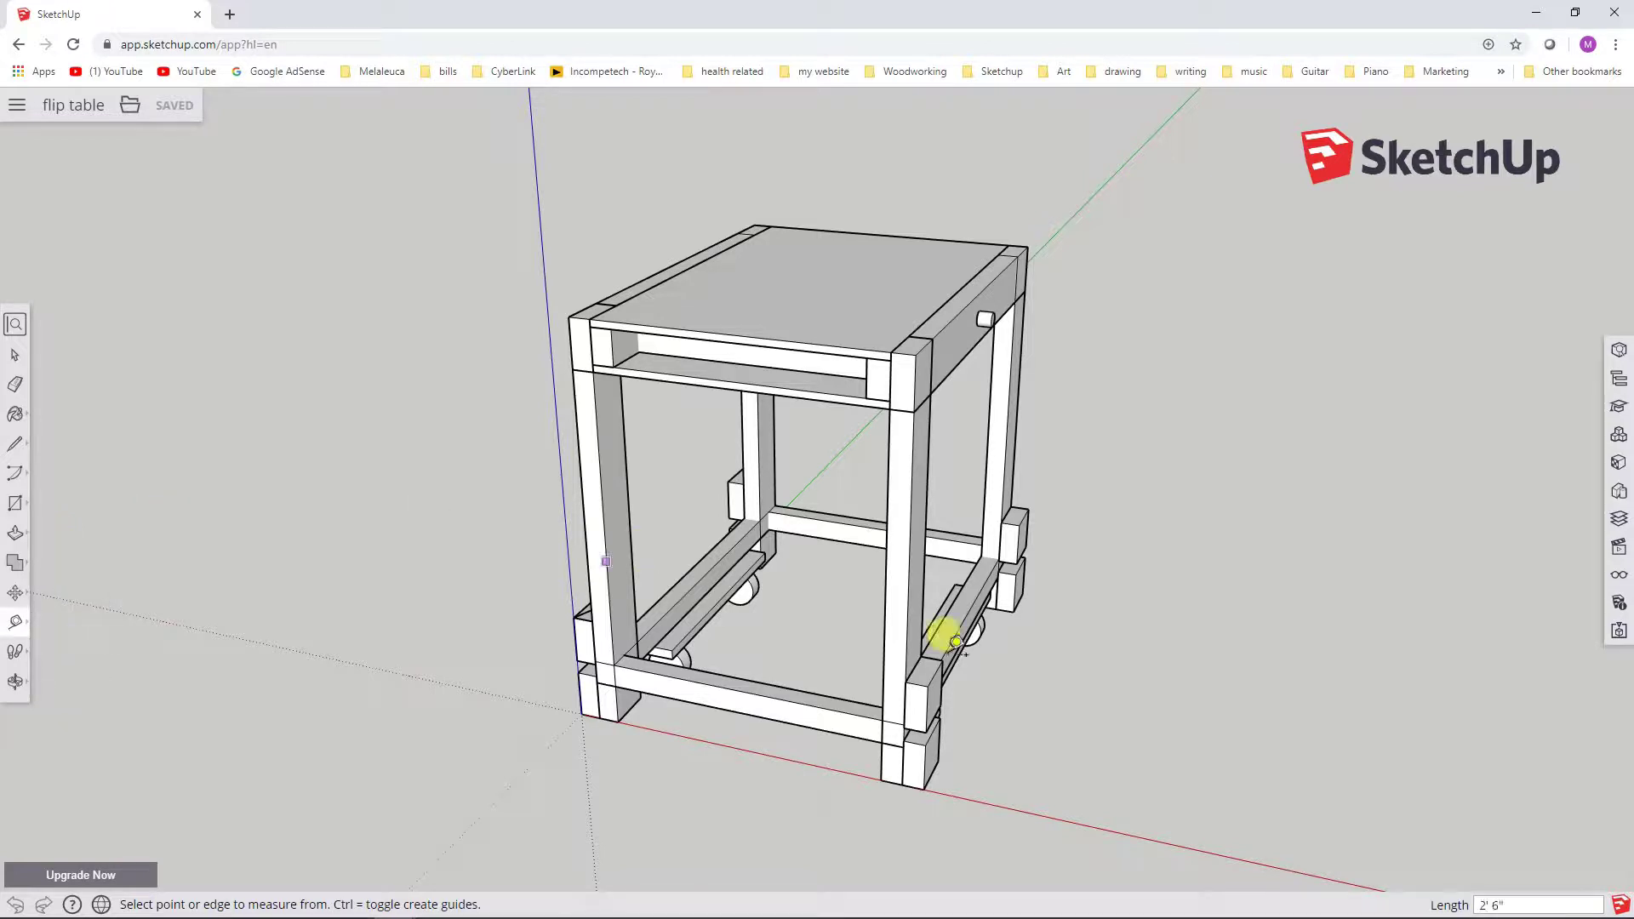
{"action": "left_click", "coordinate": [882, 778]}
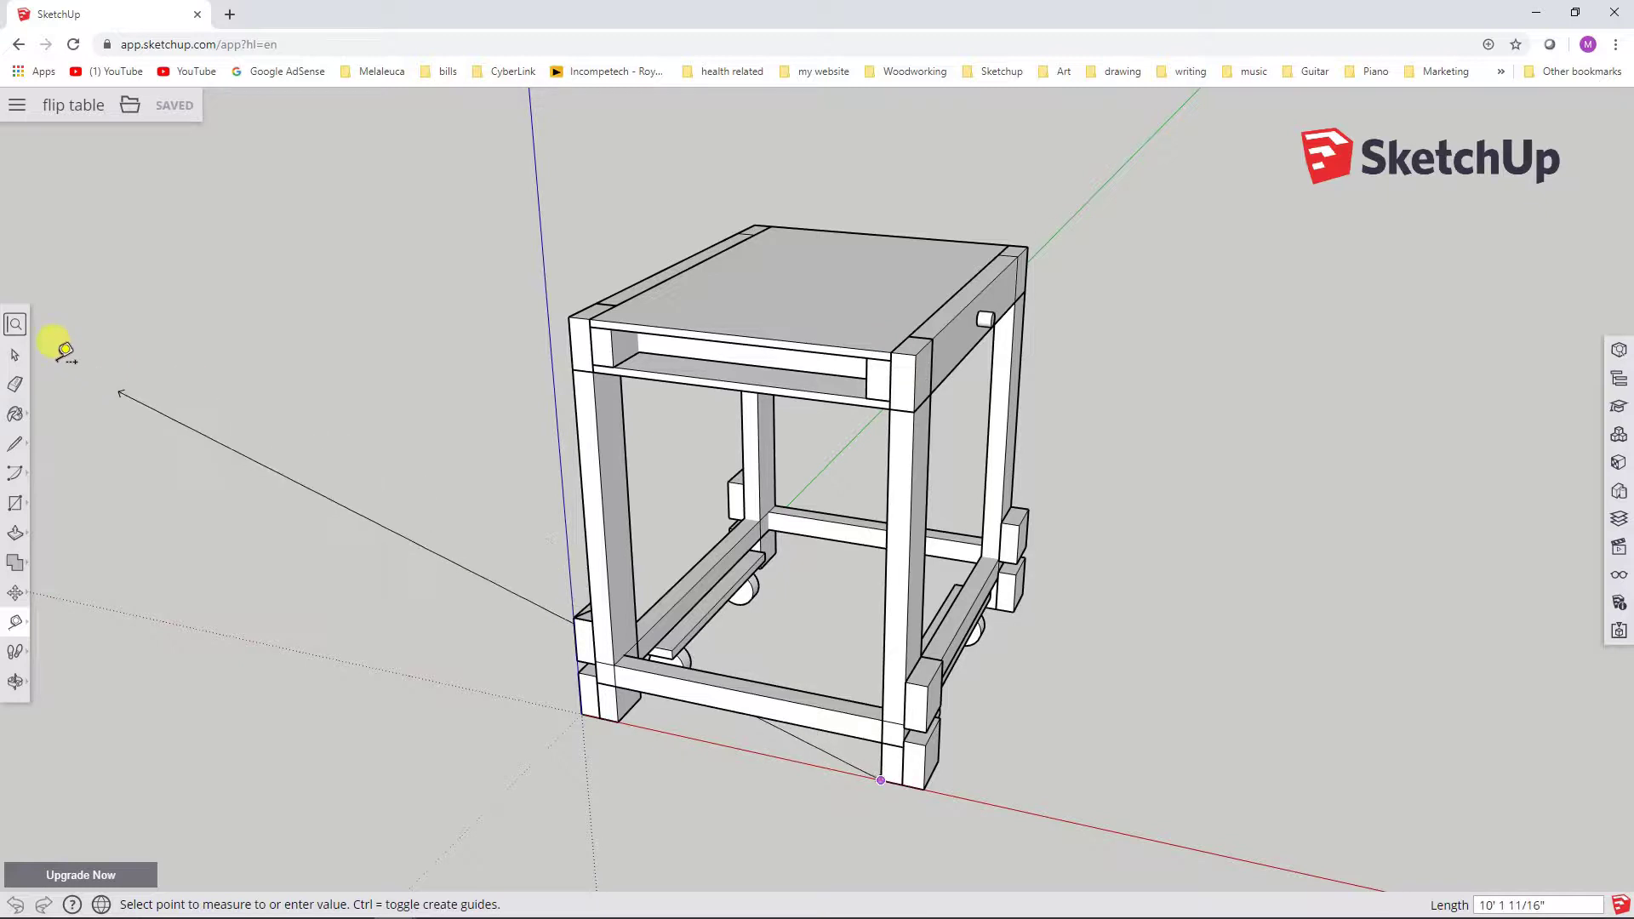
{"action": "left_click", "coordinate": [13, 355]}
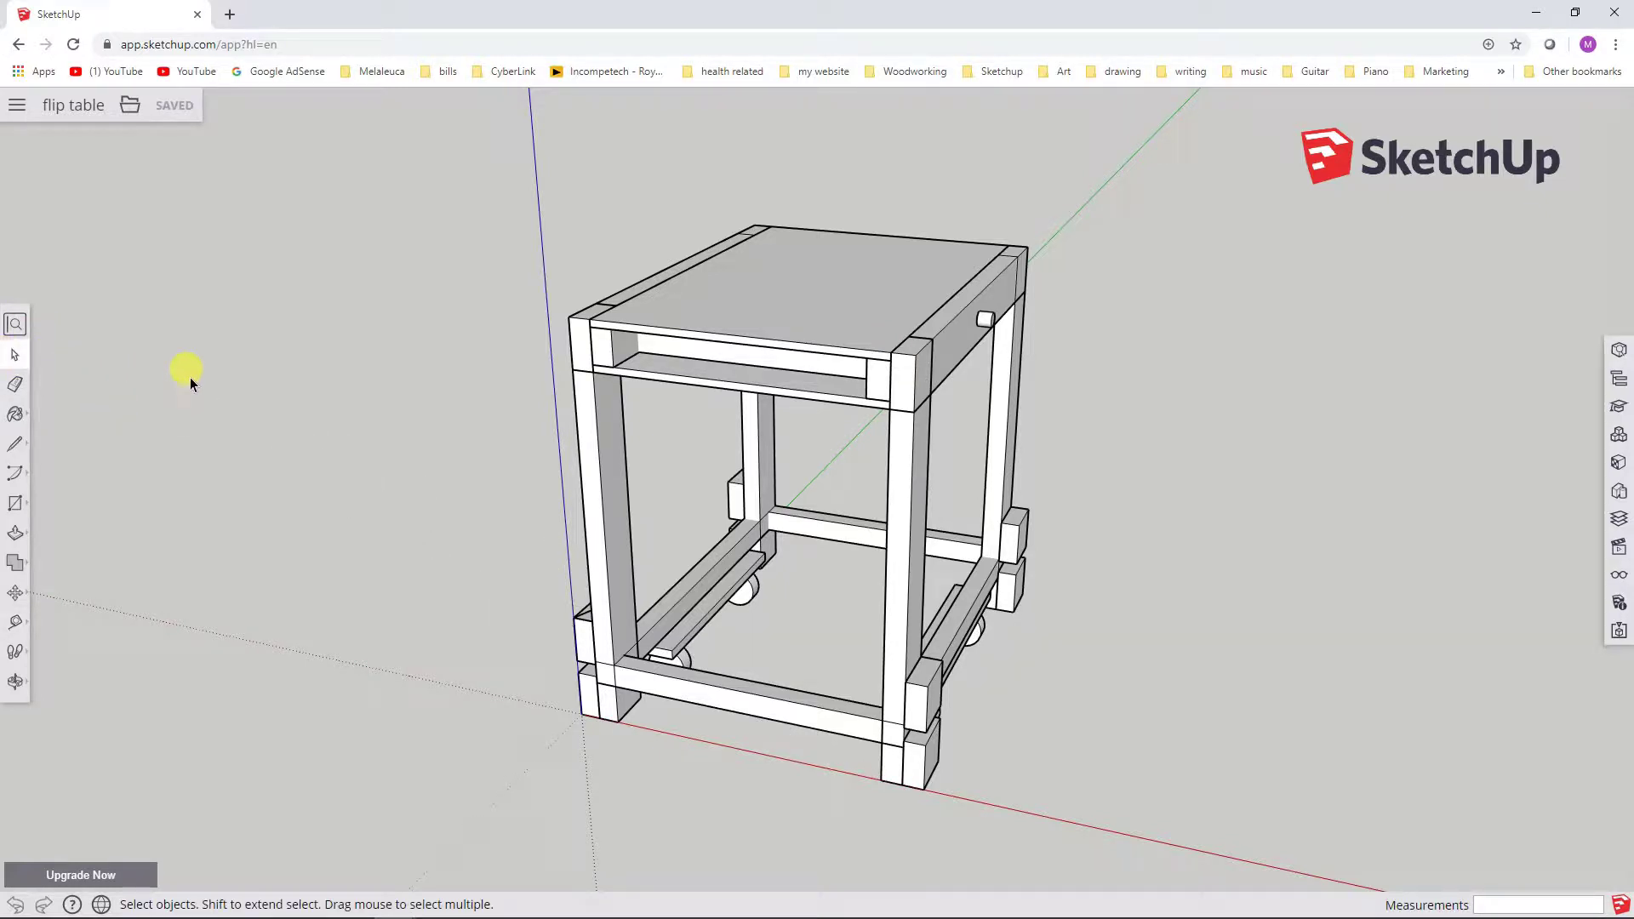
Measure the tabletop panel's short edge between the two long side rails.
{"action": "middle_click_drag", "start_coordinate": [350, 362], "coordinate": [415, 662]}
{"action": "left_click", "coordinate": [15, 622]}
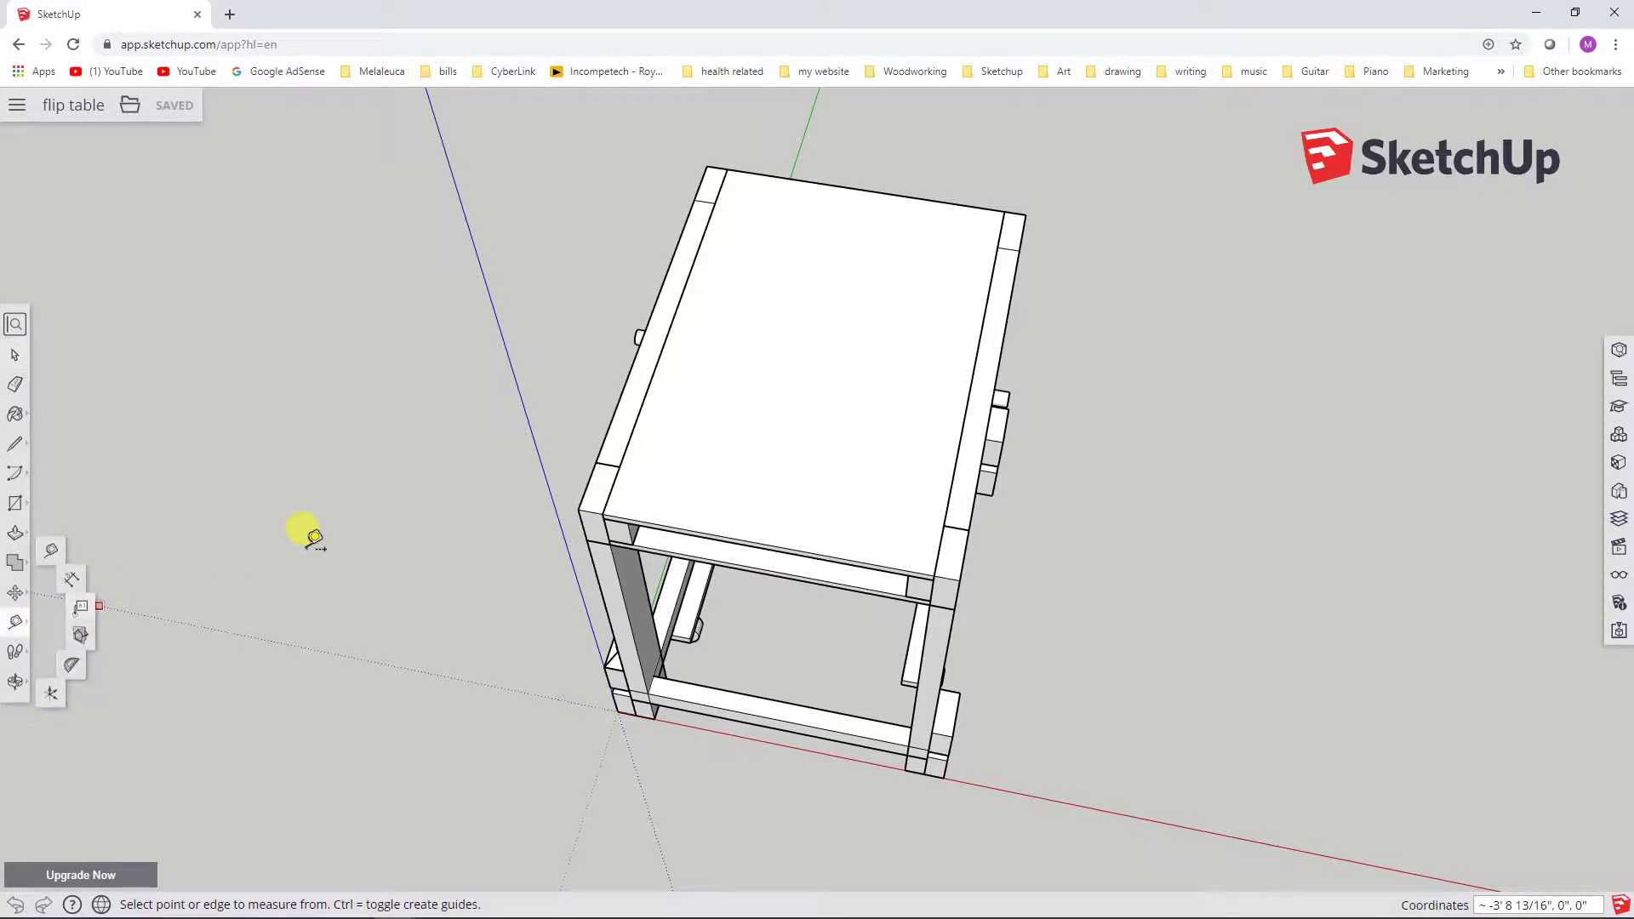
{"action": "left_click", "coordinate": [58, 542]}
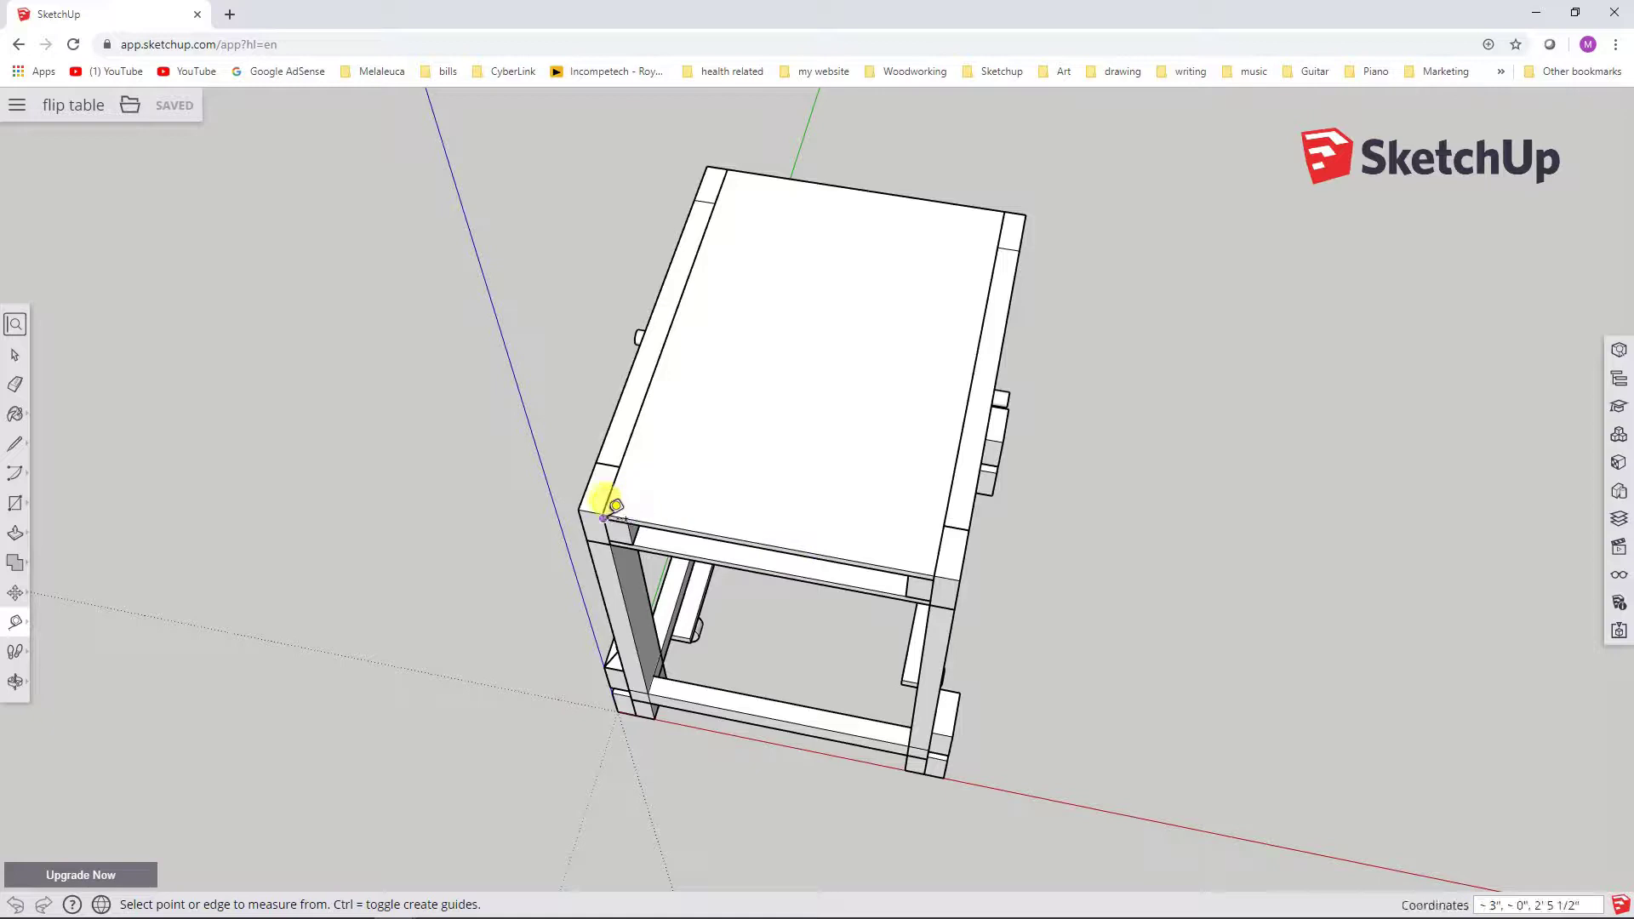
{"action": "left_click", "coordinate": [602, 513]}
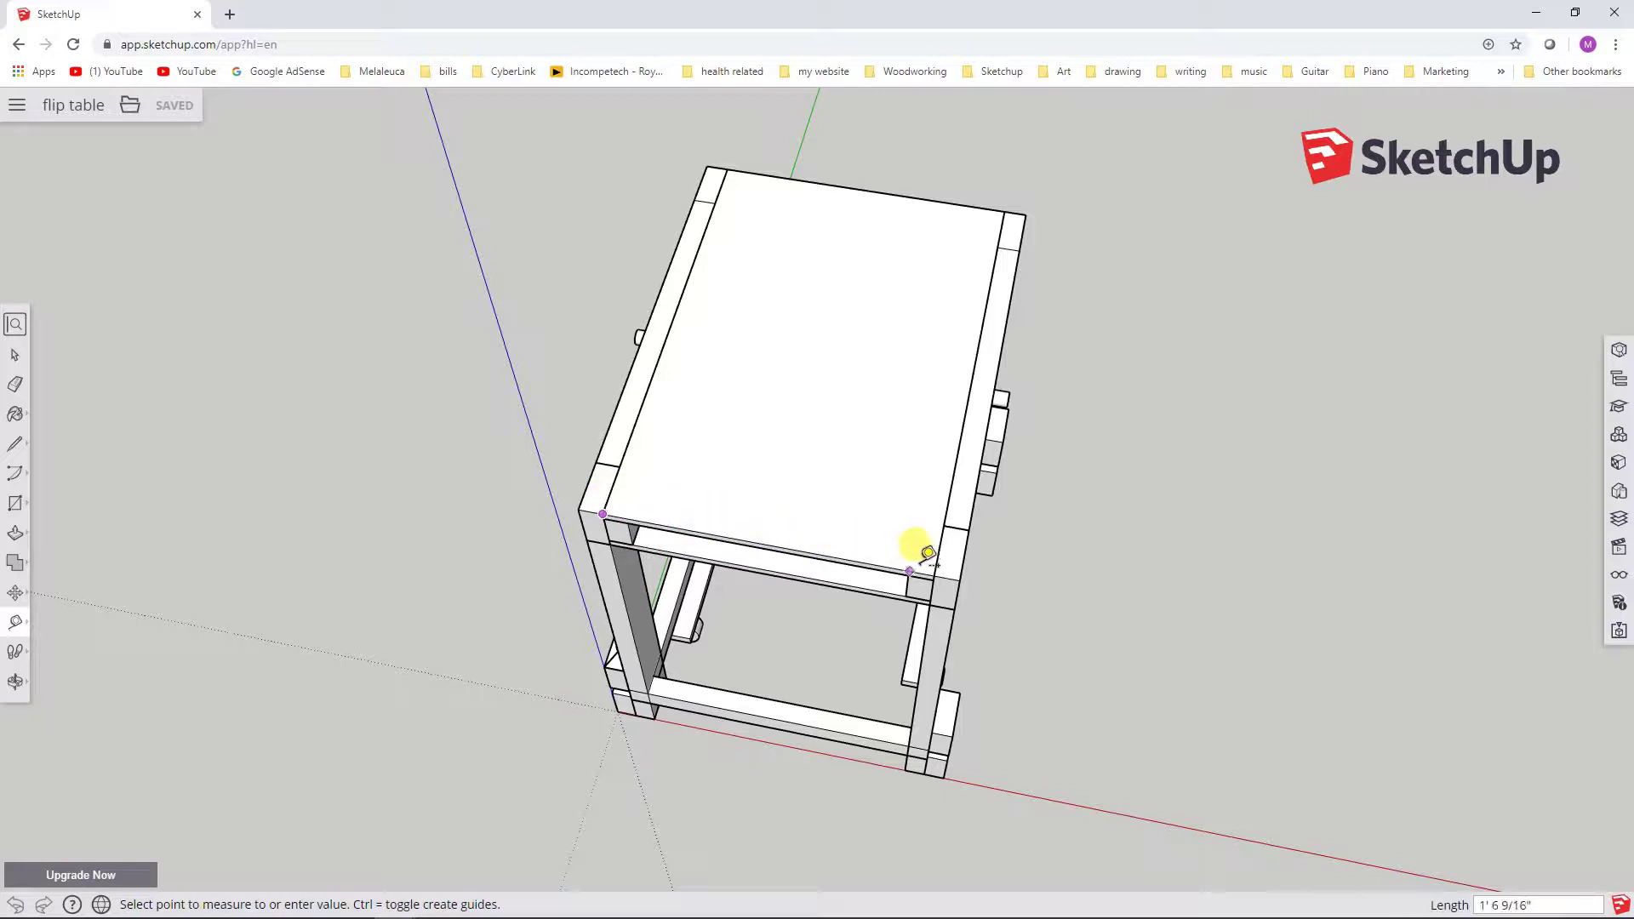
{"action": "left_click", "coordinate": [943, 563]}
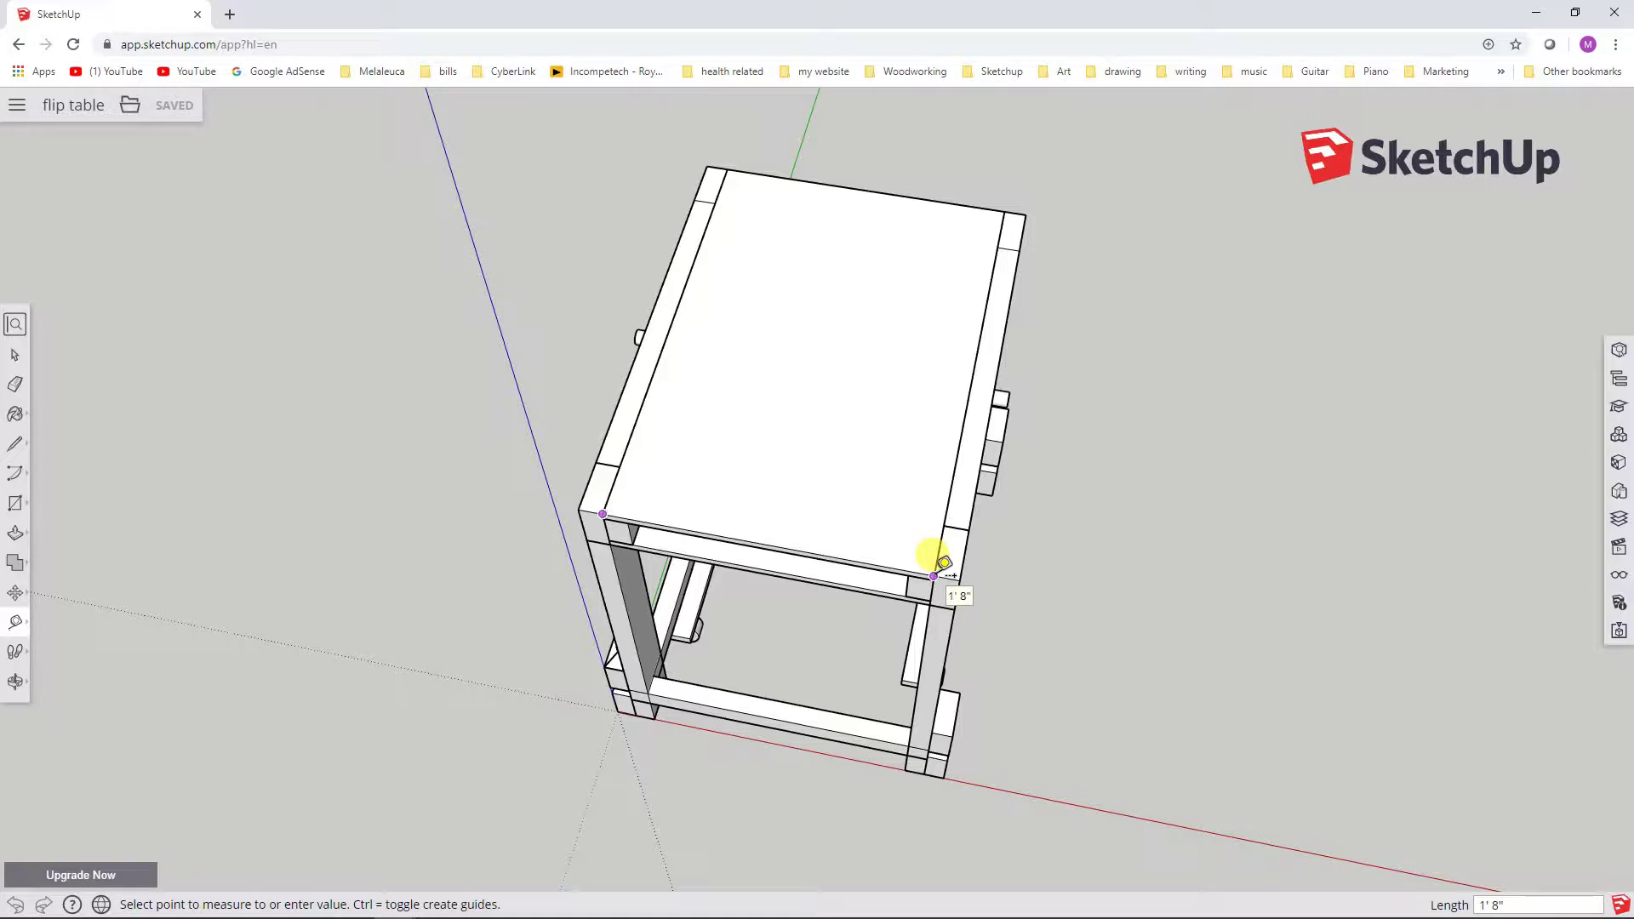
{"action": "left_click", "coordinate": [21, 354]}
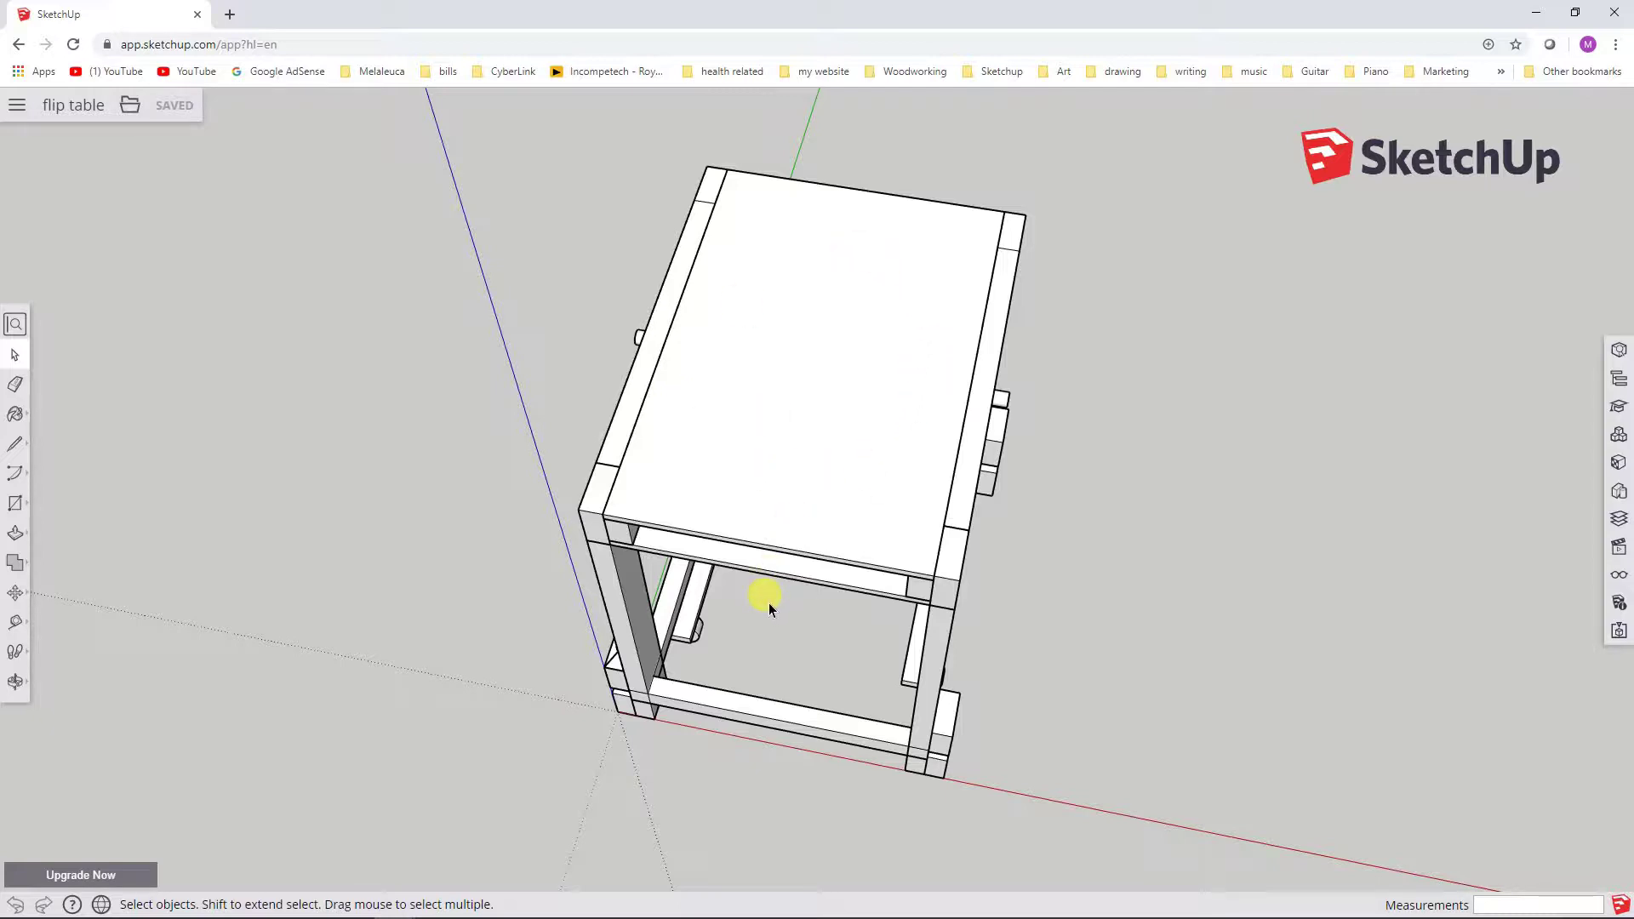
Measure the table's long side along the upper edge of the rail with the round knob, from corner to corner.
{"action": "middle_click_drag", "start_coordinate": [1040, 595], "coordinate": [1011, 473]}
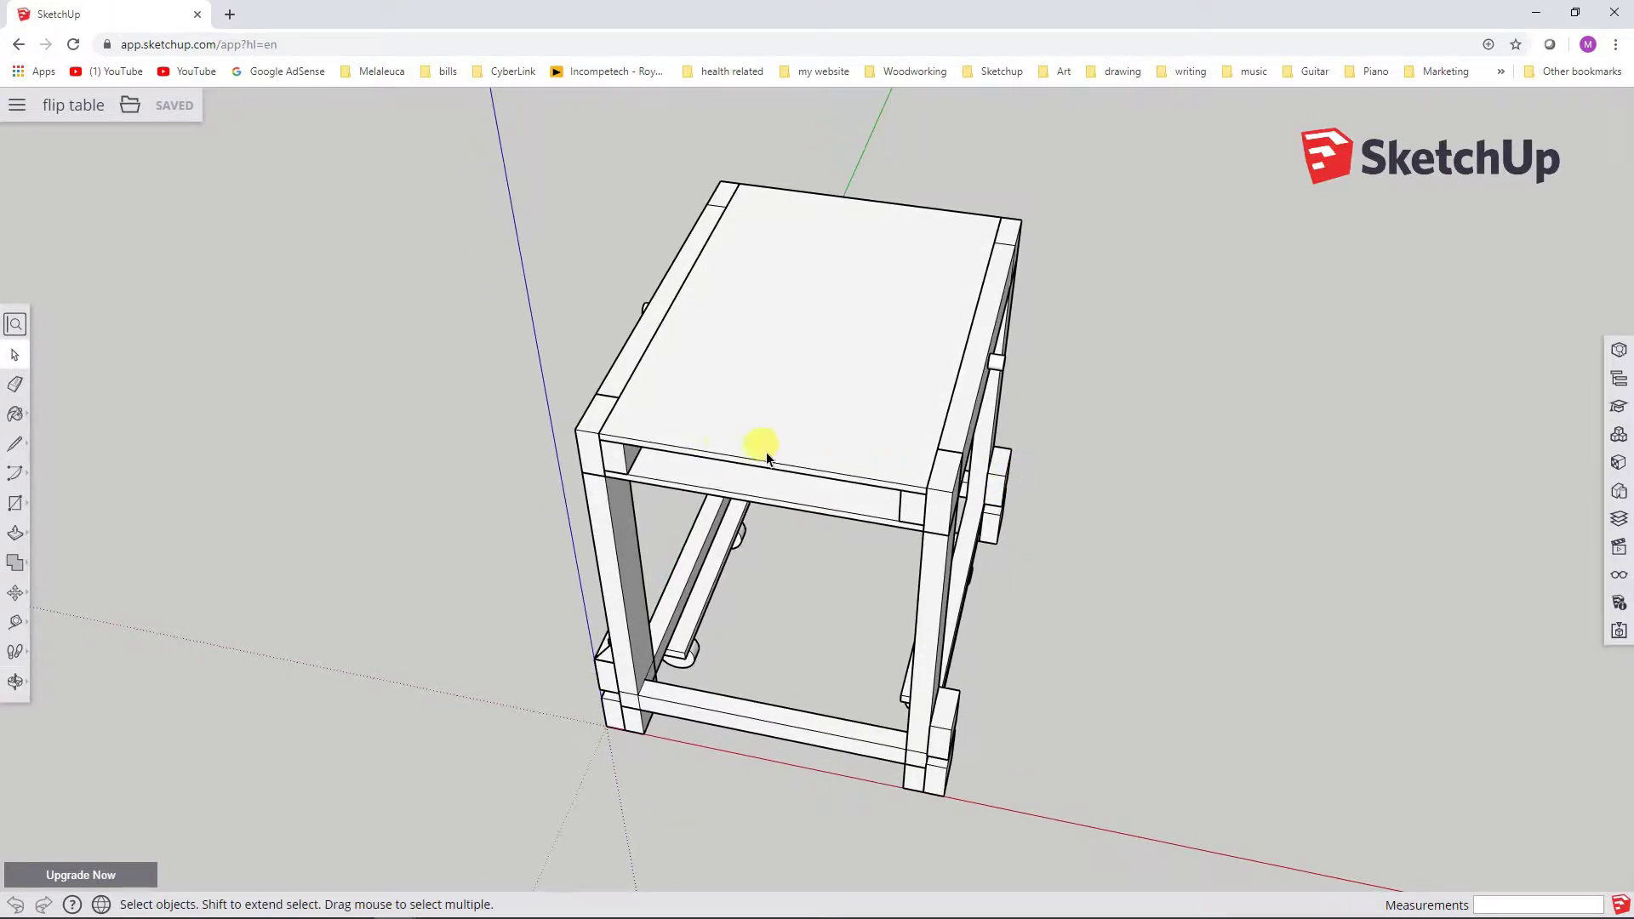
{"action": "middle_click_drag", "start_coordinate": [1055, 555], "coordinate": [941, 547]}
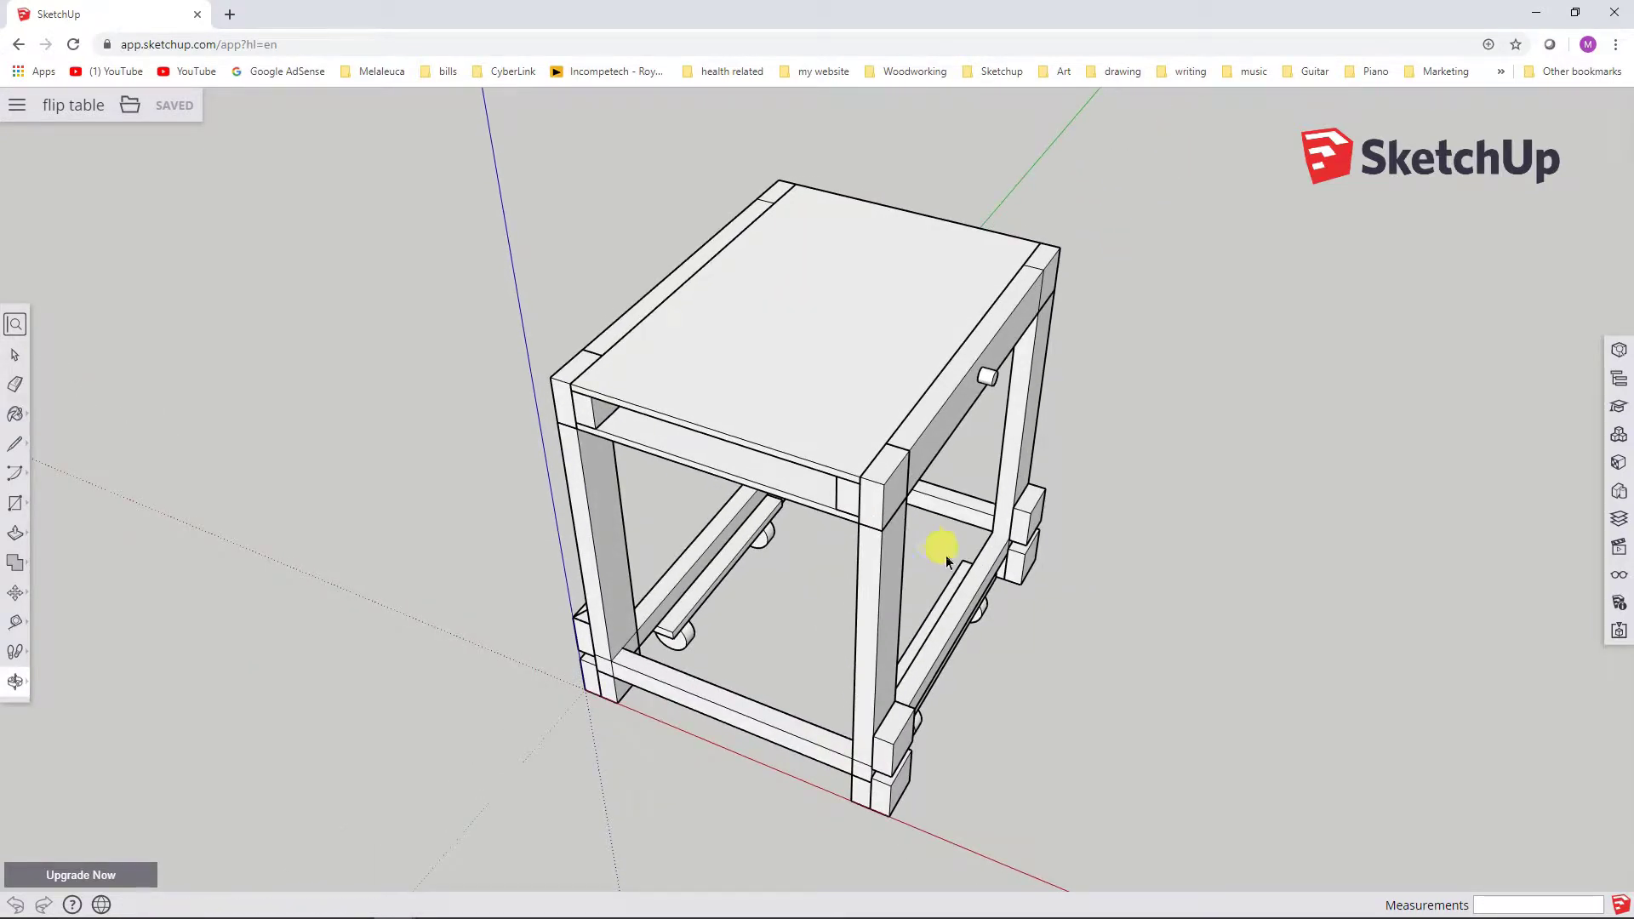
{"action": "mouse_move", "coordinate": [788, 592]}
{"action": "middle_mouse_down"}
{"action": "mouse_move", "coordinate": [793, 576]}
{"action": "mouse_move", "coordinate": [810, 615]}
{"action": "middle_mouse_up"}
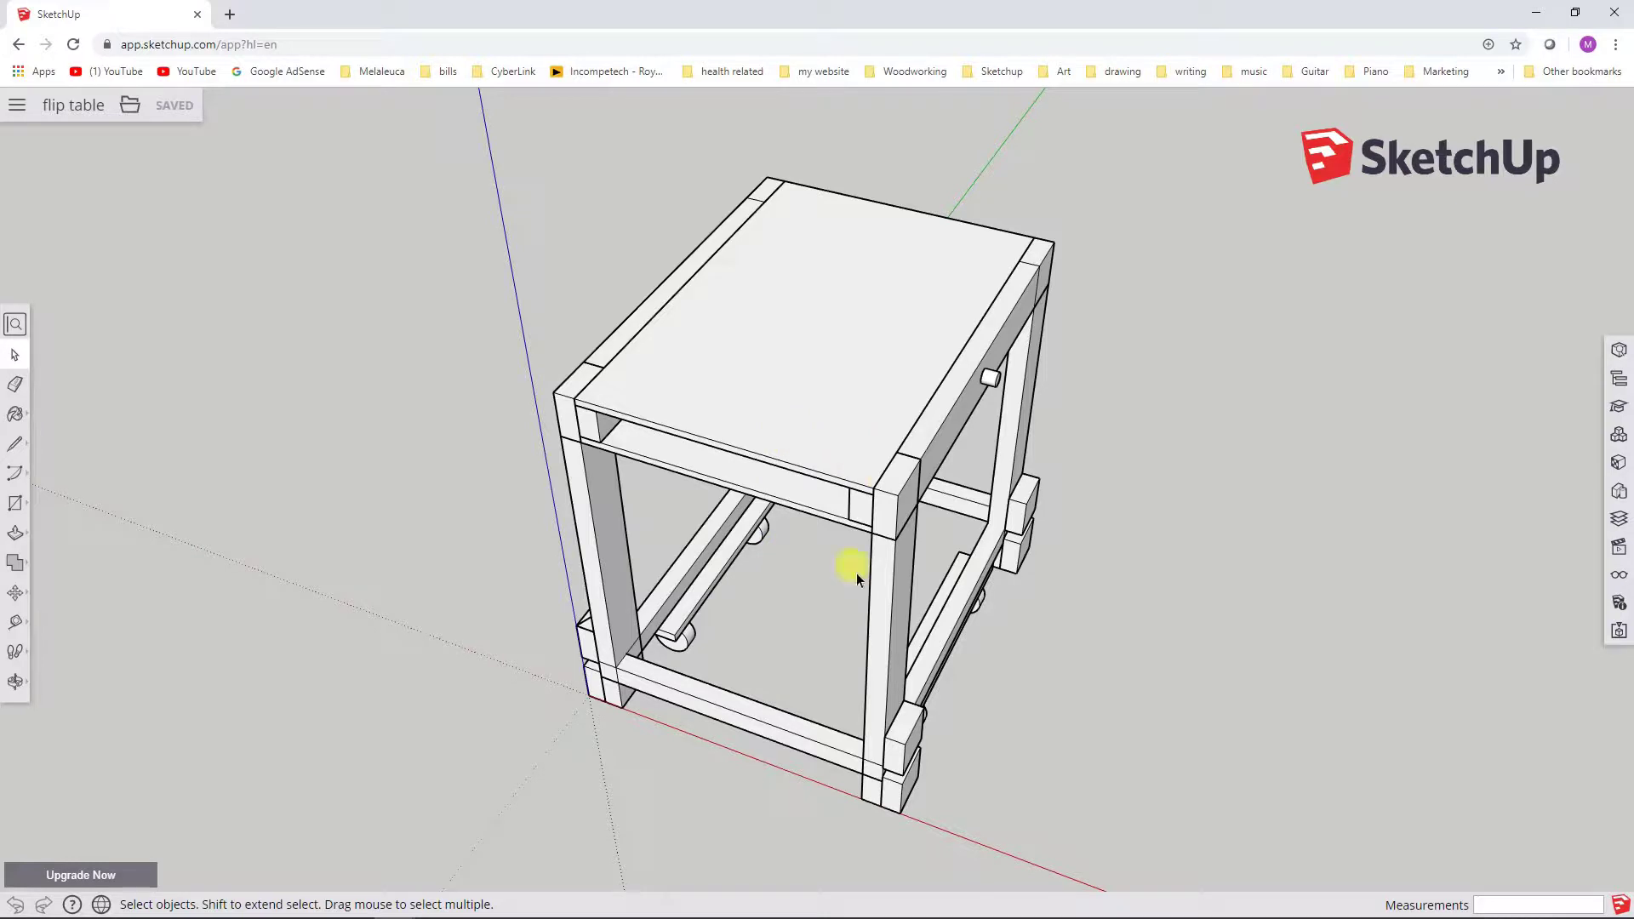
{"action": "middle_click_drag", "start_coordinate": [1139, 558], "coordinate": [967, 526]}
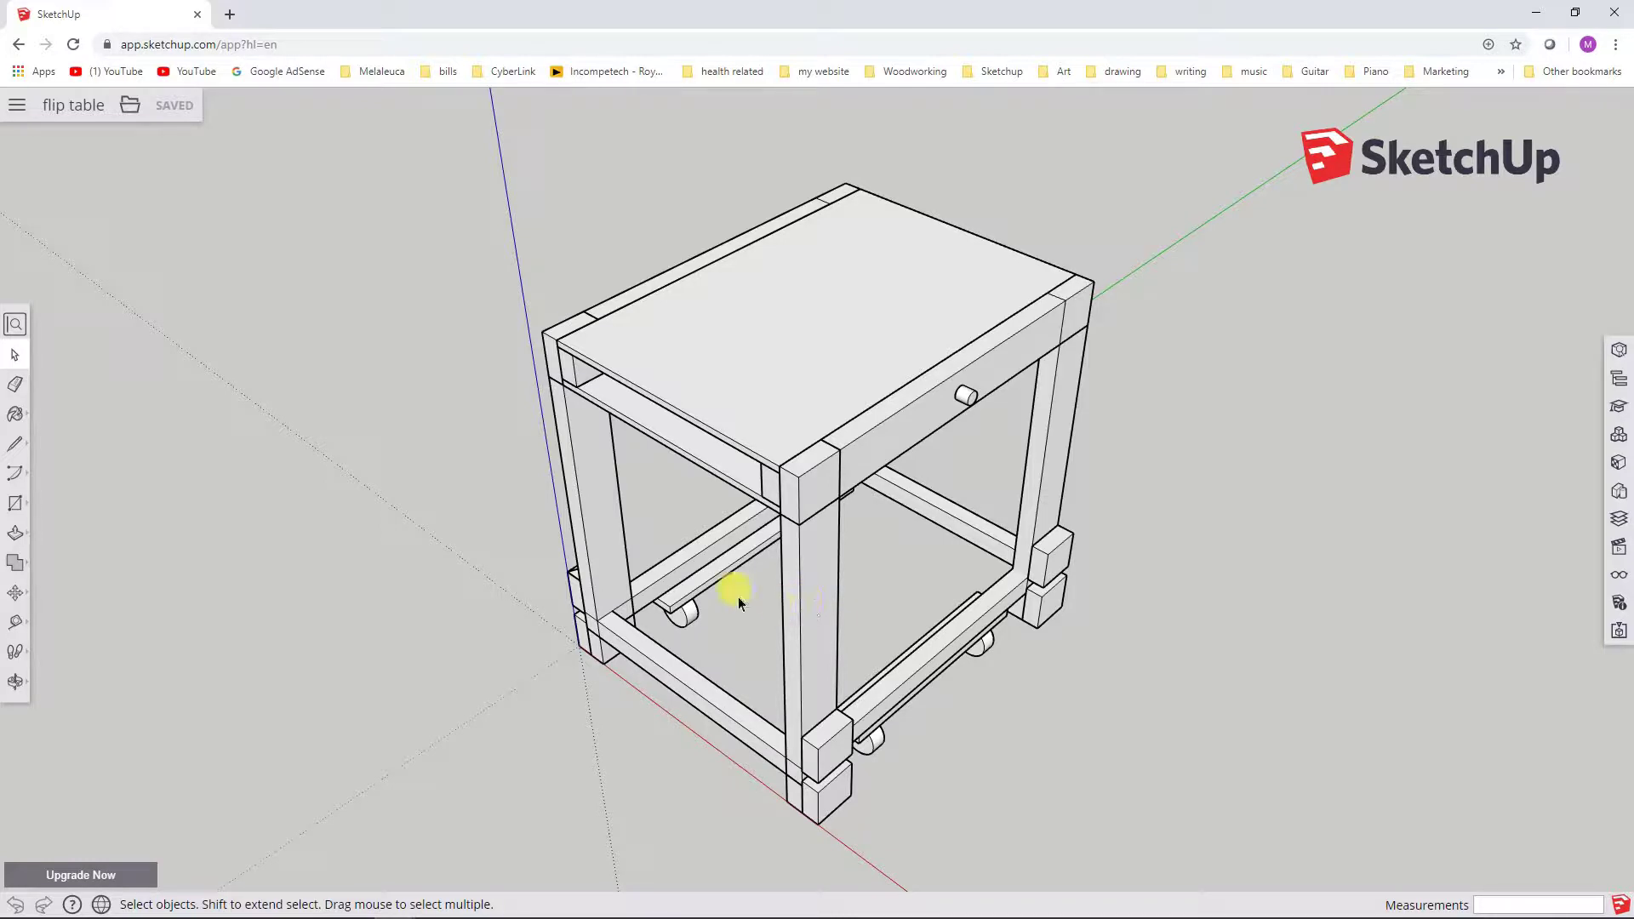
{"action": "middle_click_drag", "start_coordinate": [786, 431], "coordinate": [784, 365]}
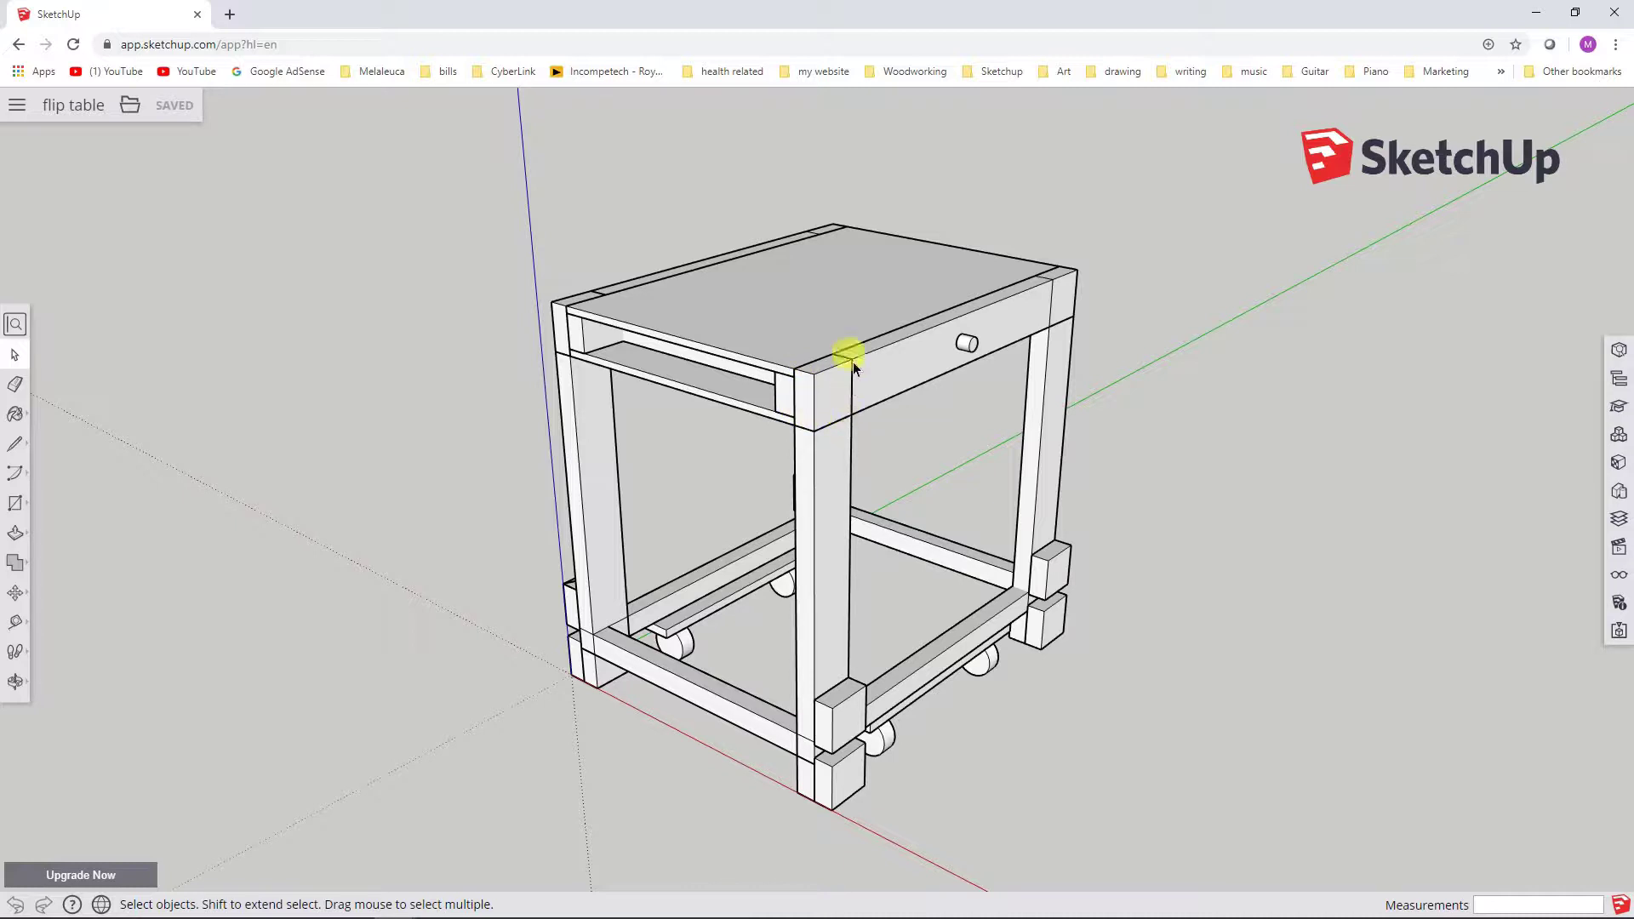
{"action": "middle_click_drag", "start_coordinate": [936, 404], "coordinate": [548, 426]}
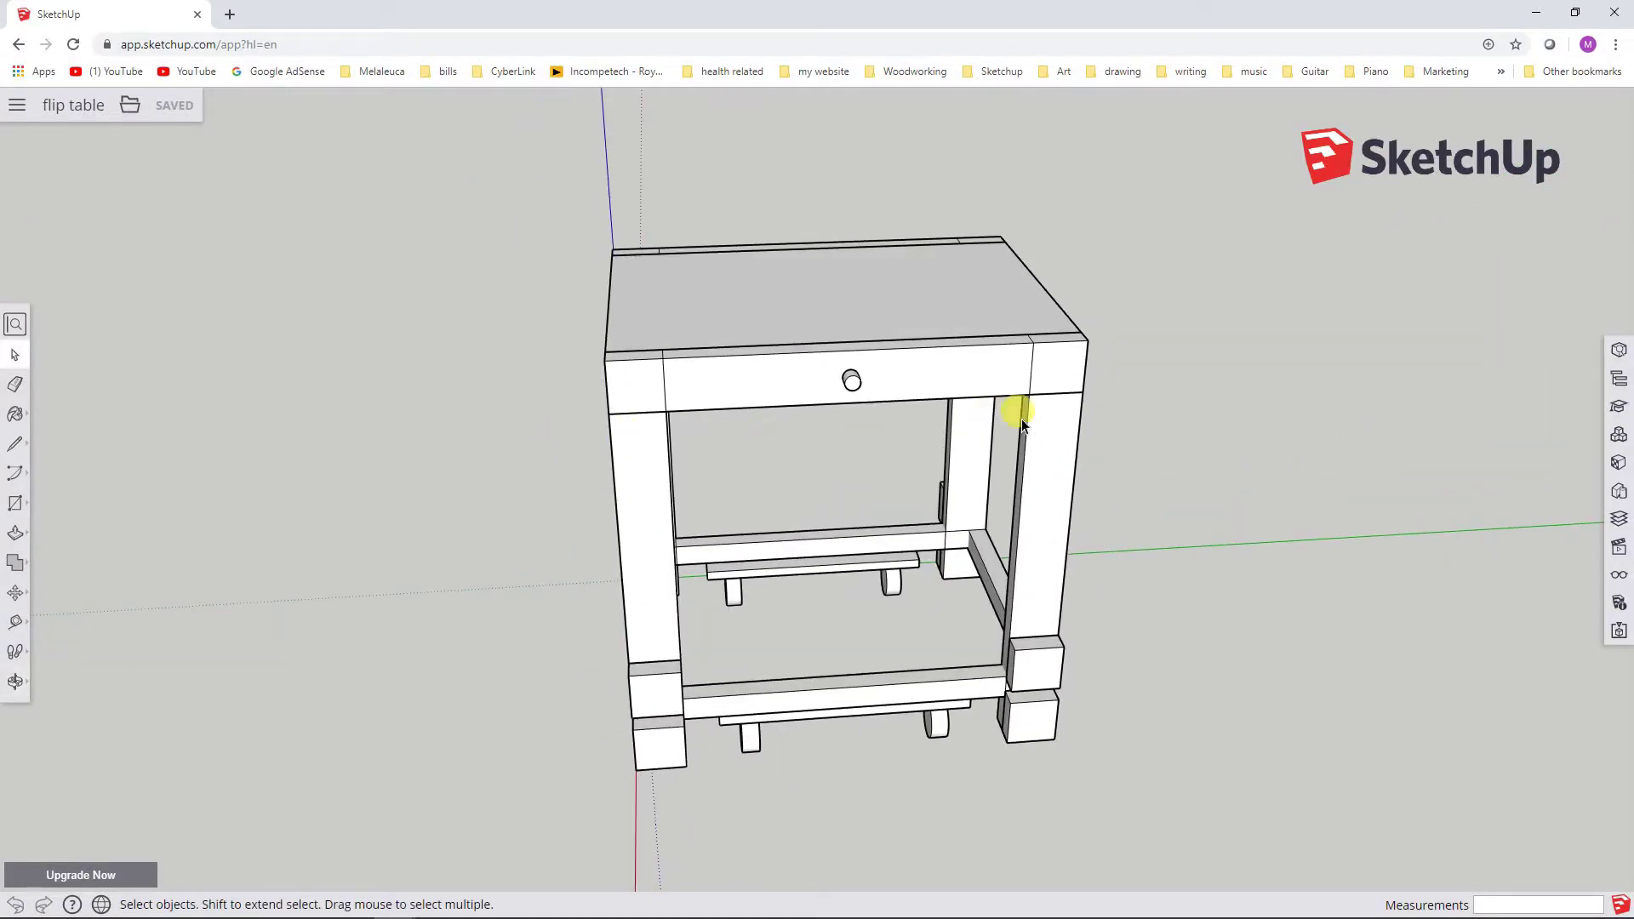
{"action": "middle_click_drag", "start_coordinate": [1055, 434], "coordinate": [1061, 671]}
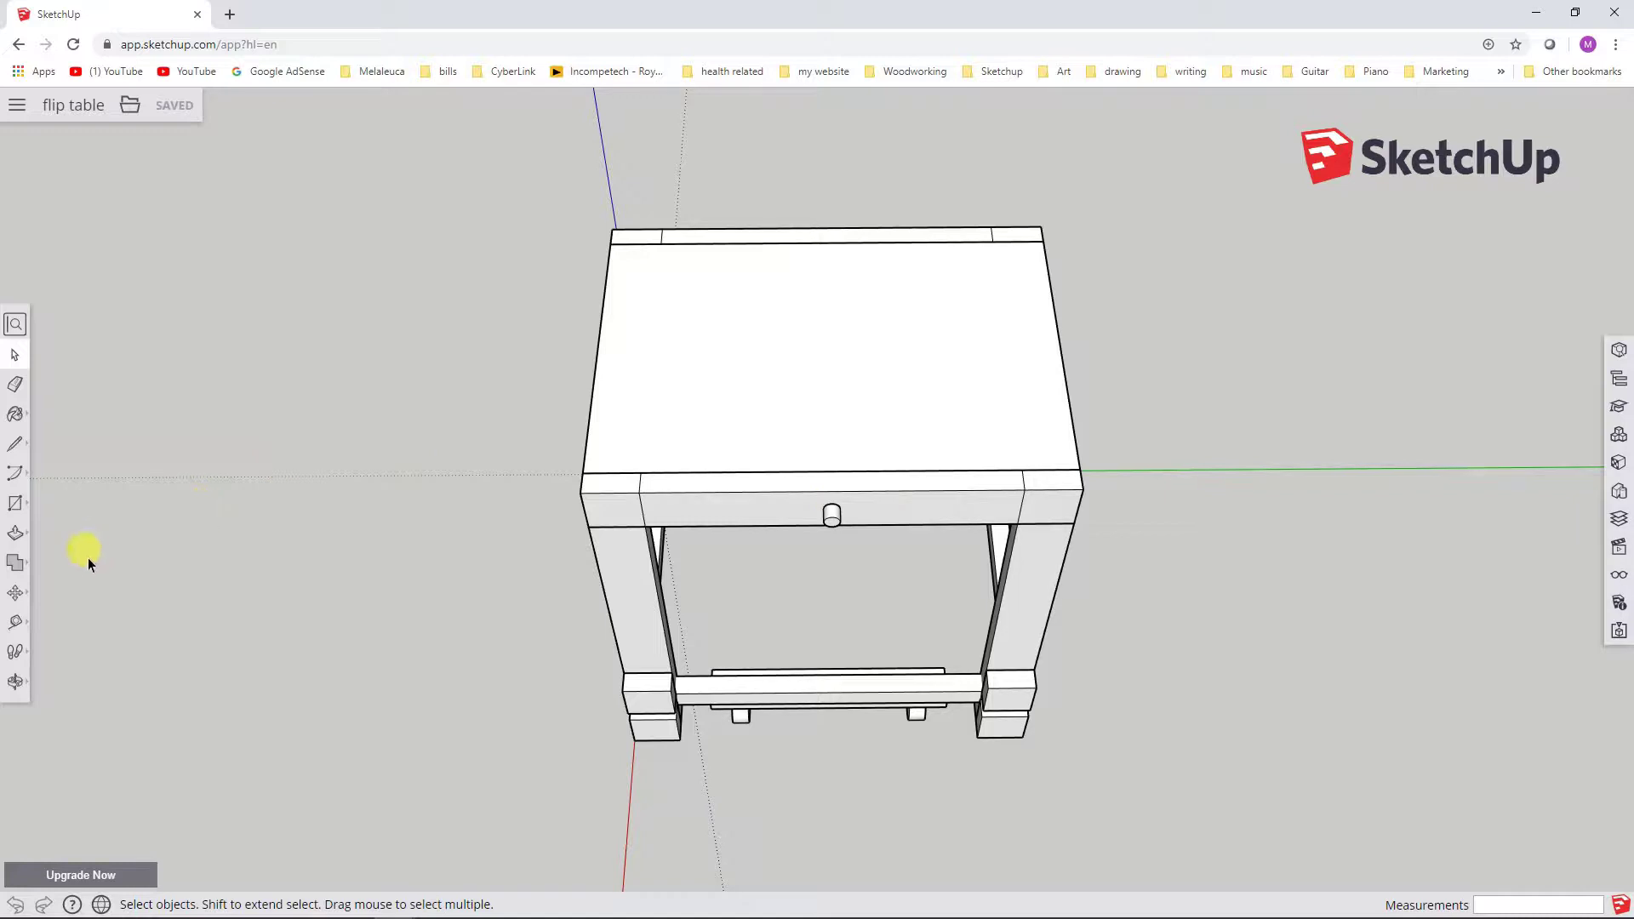
{"action": "left_click", "coordinate": [15, 622]}
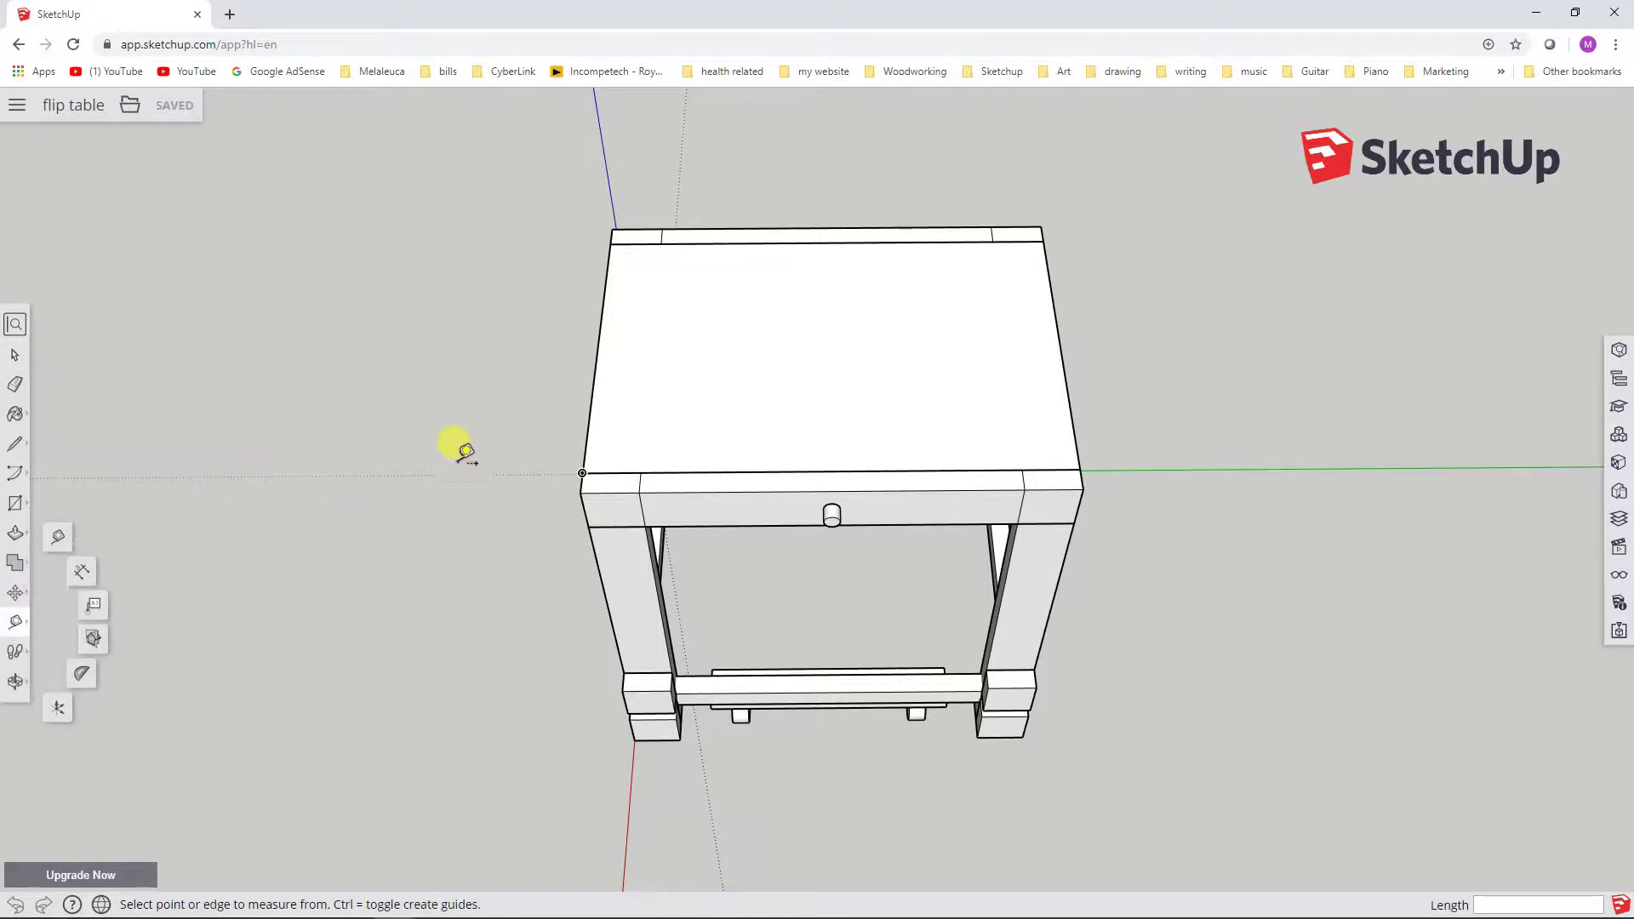
{"action": "left_click", "coordinate": [587, 460]}
{"action": "mouse_move", "coordinate": [1087, 455]}
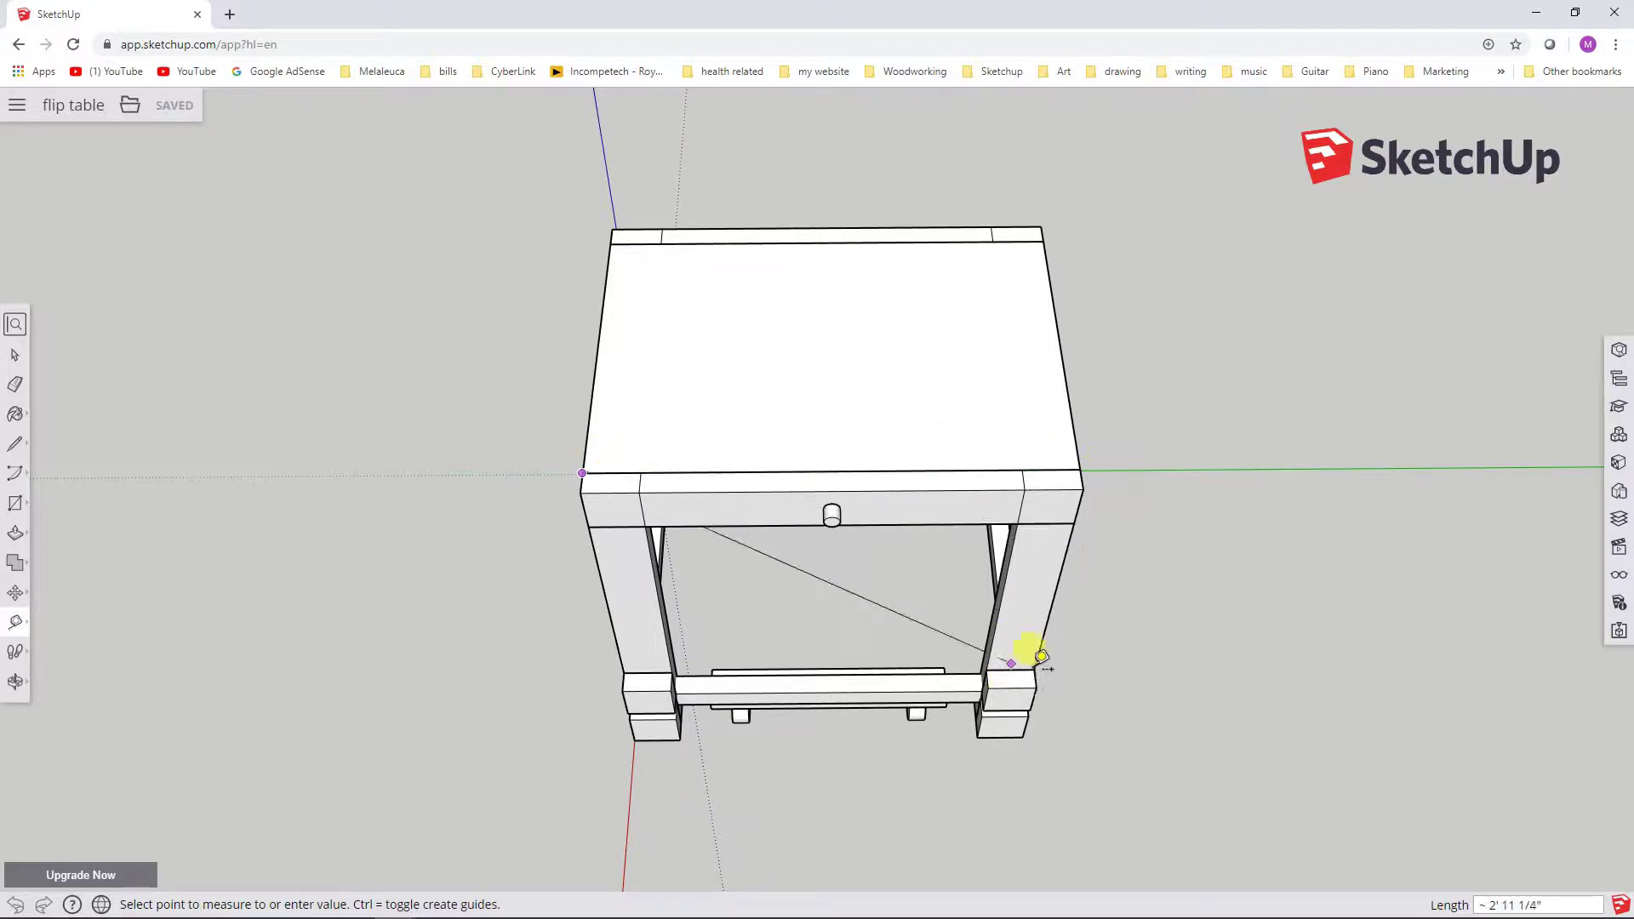
{"action": "left_click", "coordinate": [15, 355]}
{"action": "middle_click_drag", "start_coordinate": [809, 657], "coordinate": [692, 509]}
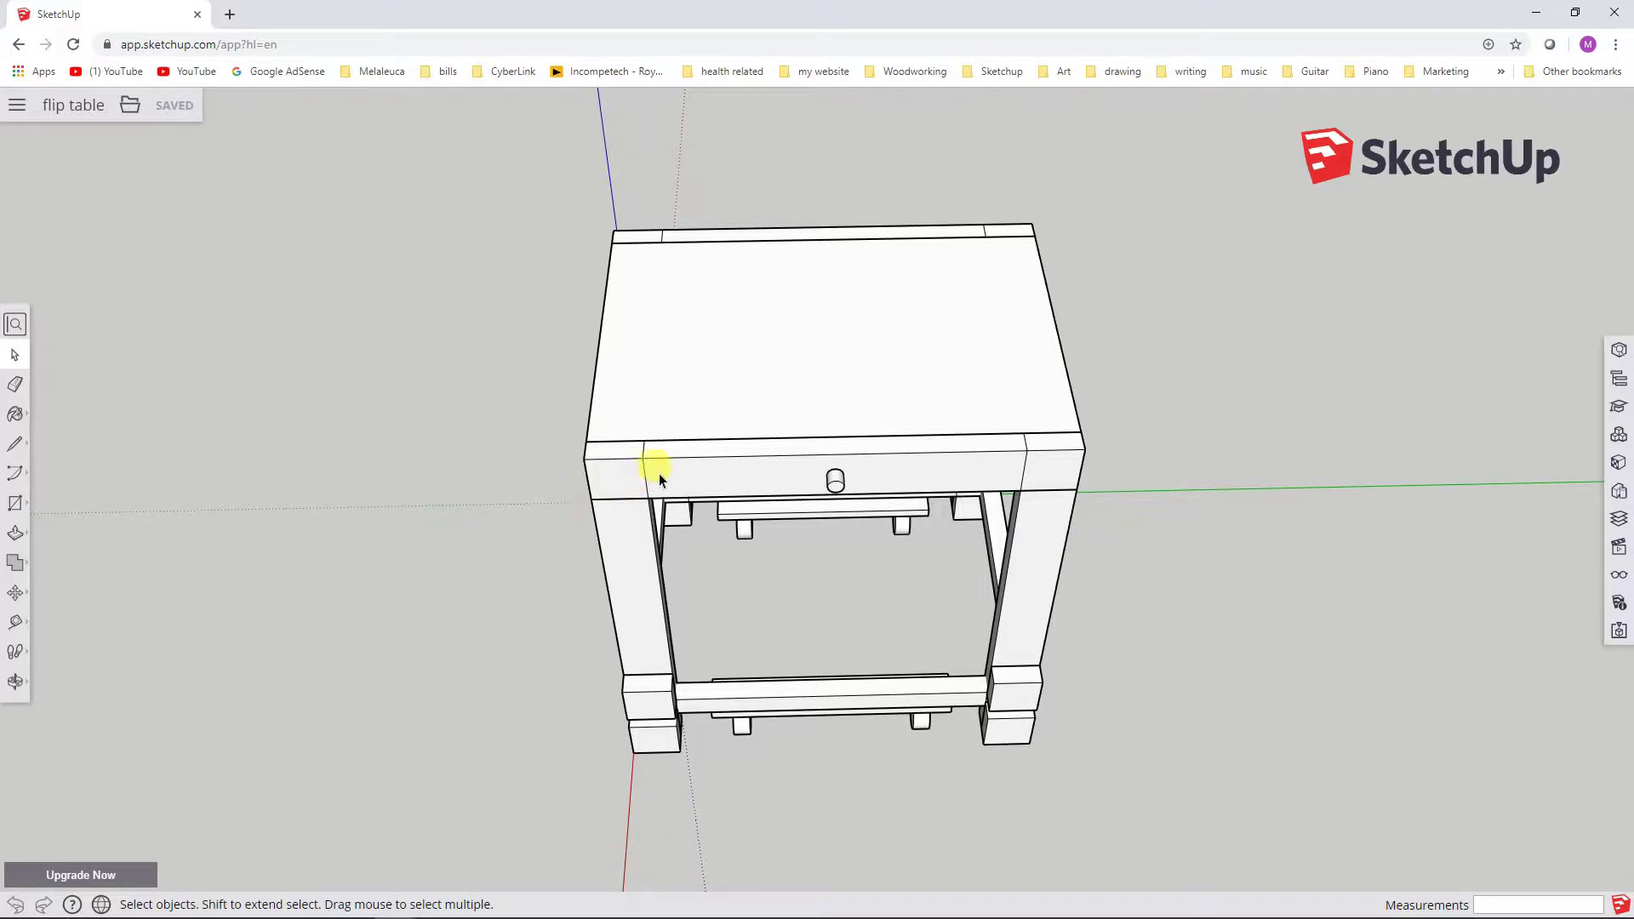
Examine the flip table's top, legs, lower rails and casters from the knob side and from the corner.
{"action": "left_click", "coordinate": [716, 472]}
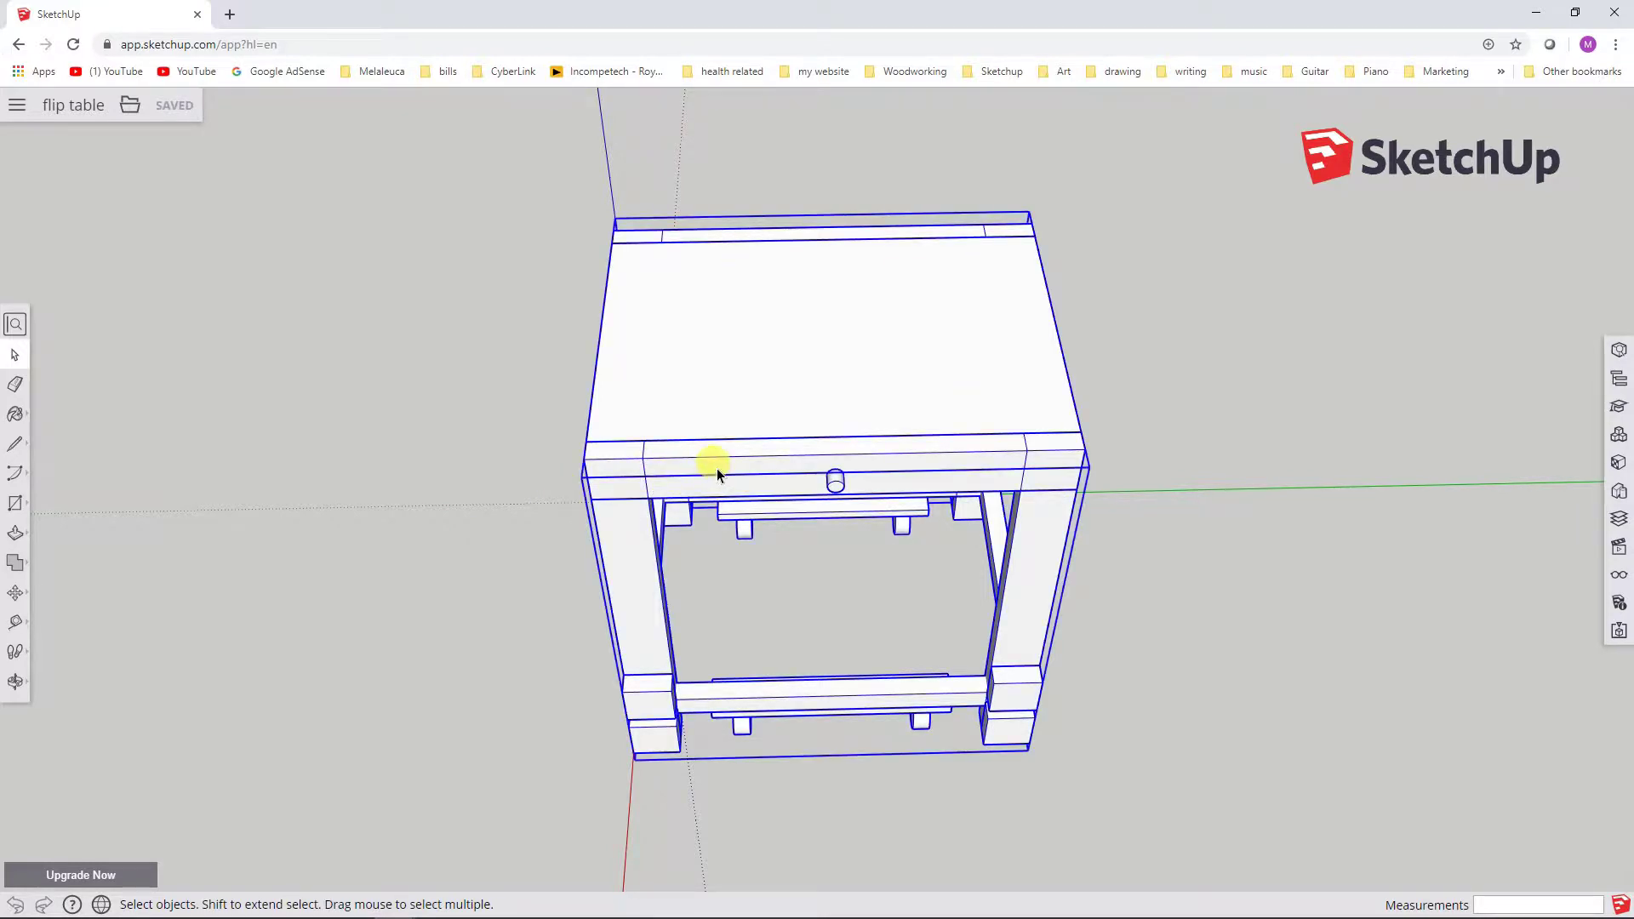
{"action": "left_click", "coordinate": [440, 468]}
{"action": "middle_click_drag", "start_coordinate": [420, 467], "coordinate": [759, 463]}
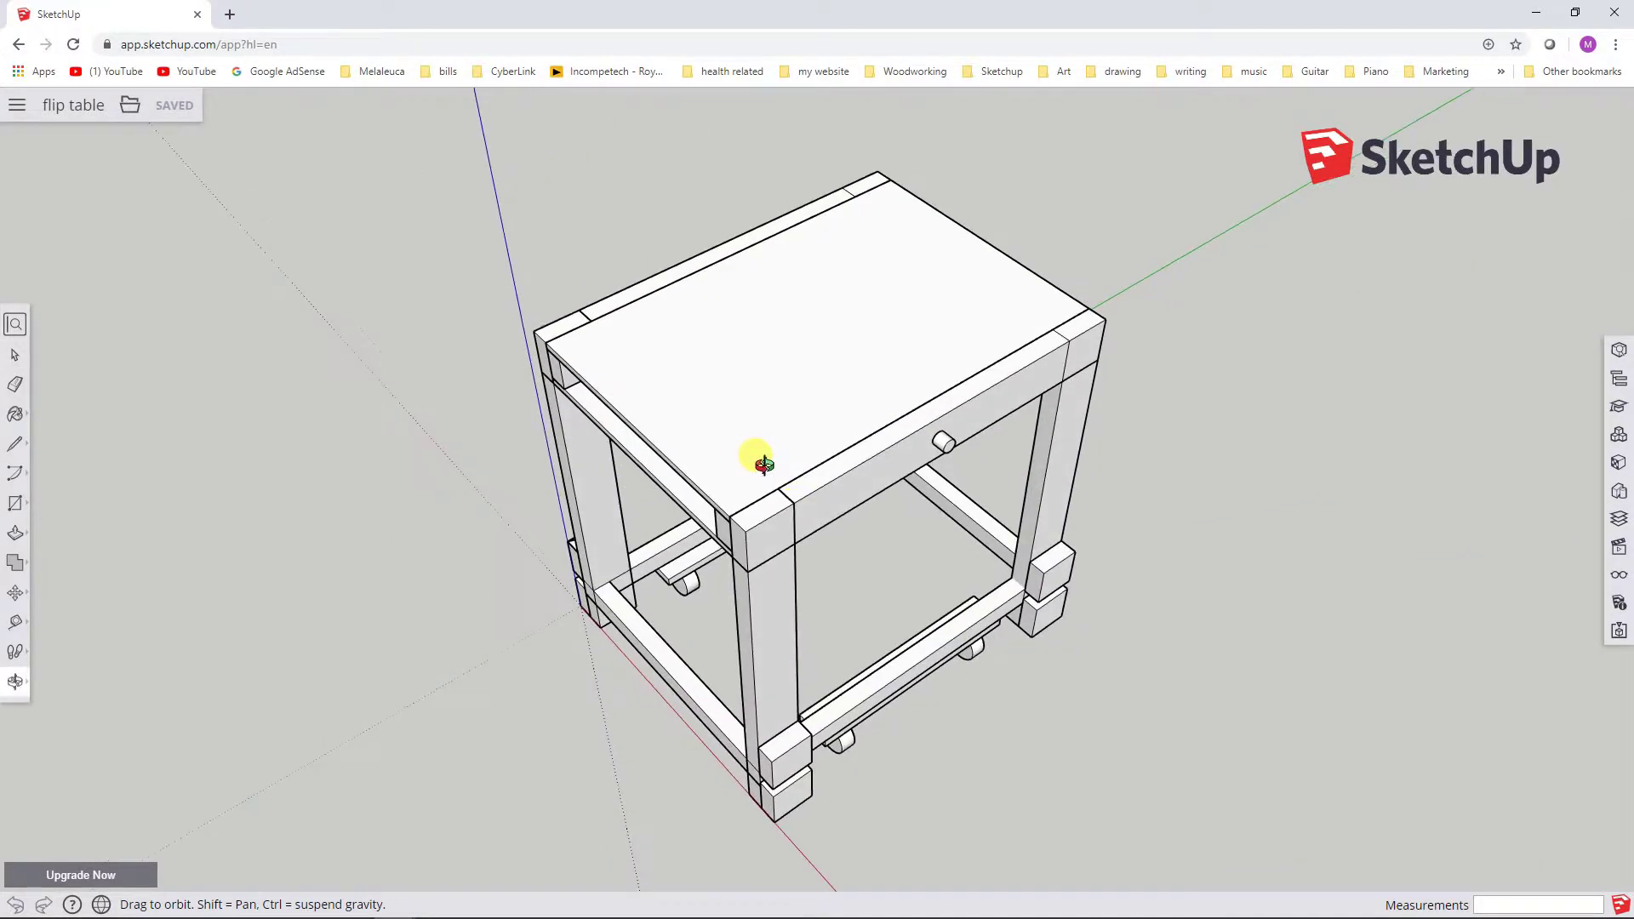
{"action": "middle_click_drag", "start_coordinate": [855, 553], "coordinate": [770, 552]}
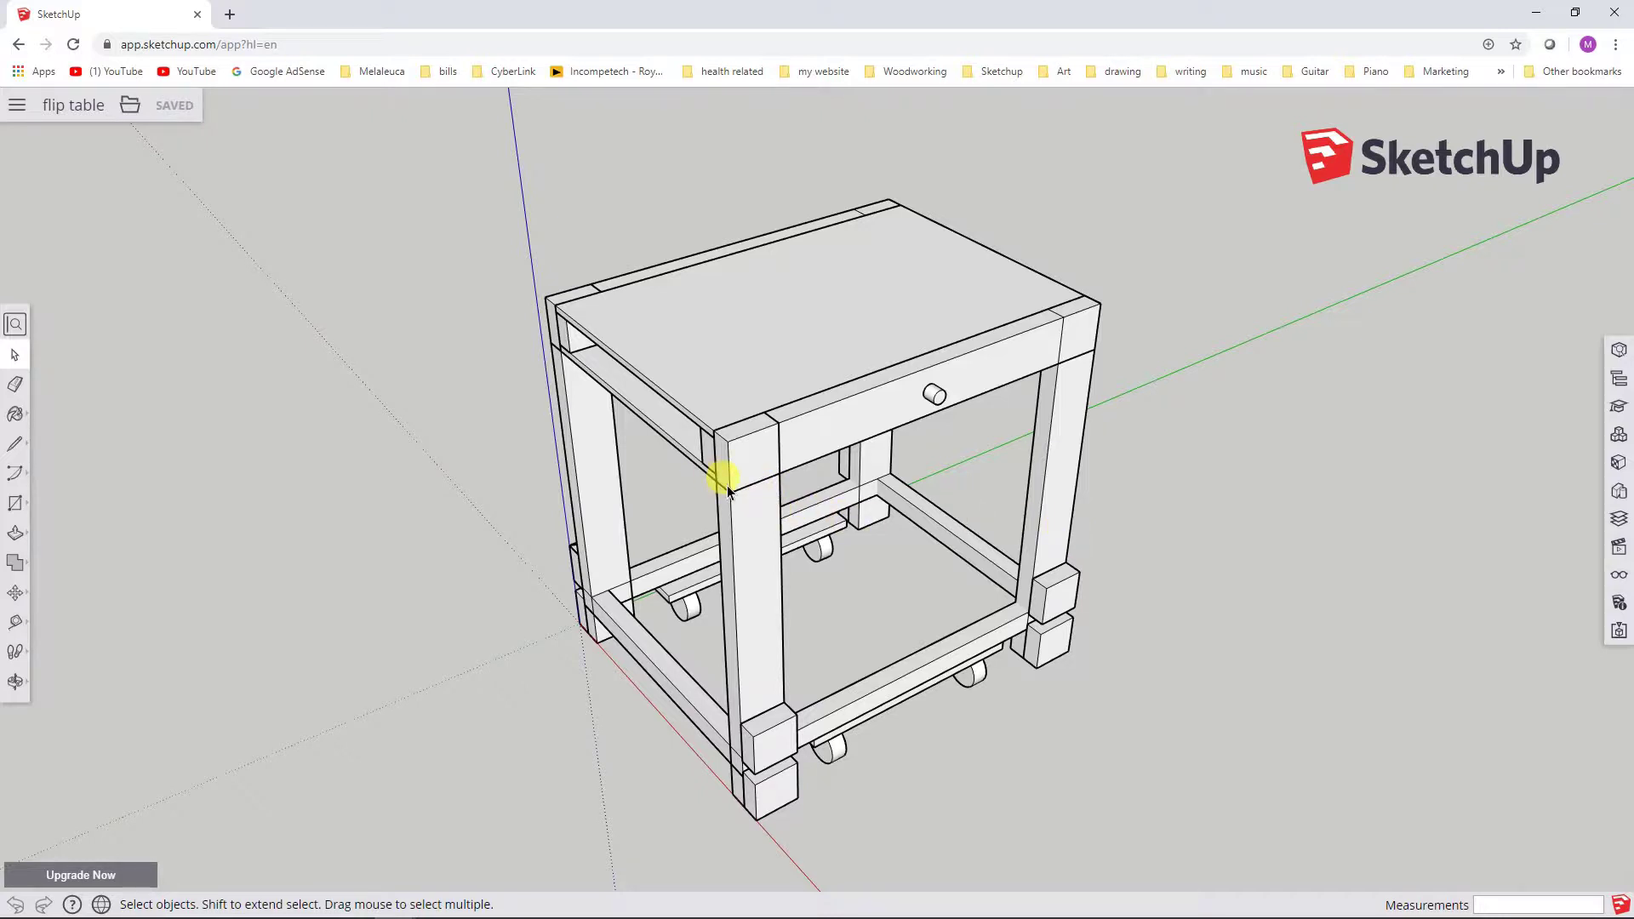
{"action": "middle_click_drag", "start_coordinate": [835, 558], "coordinate": [880, 539]}
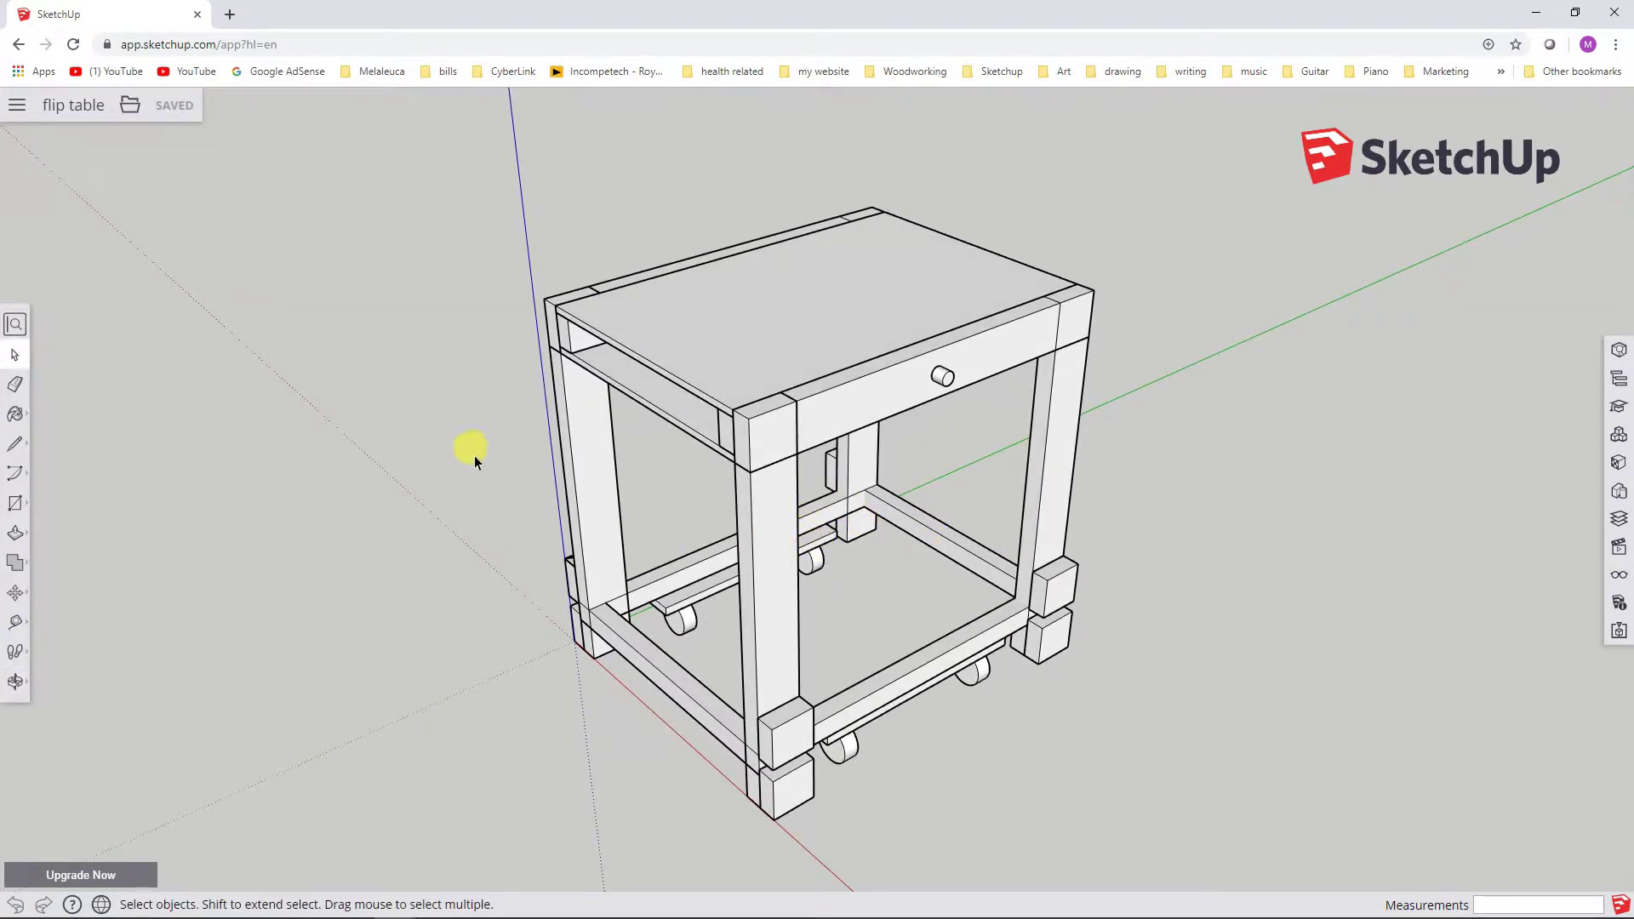
{"action": "key", "text": "o"}
{"action": "left_click_drag", "start_coordinate": [482, 449], "coordinate": [507, 477]}
{"action": "key", "text": "space"}
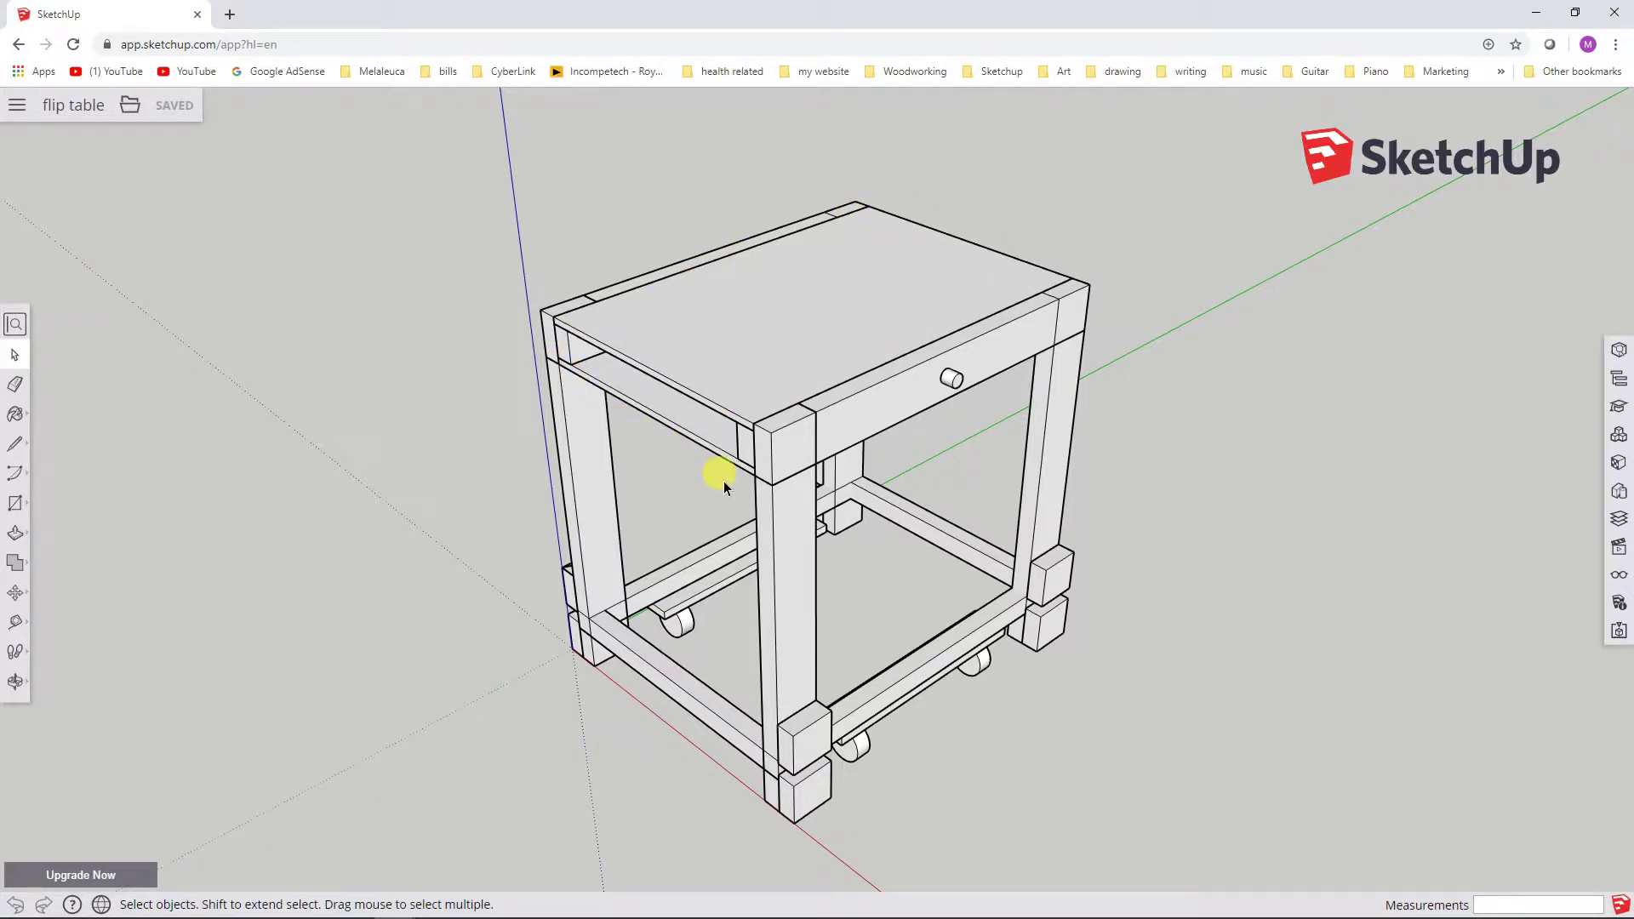
{"action": "middle_click_drag", "start_coordinate": [507, 533], "coordinate": [360, 457]}
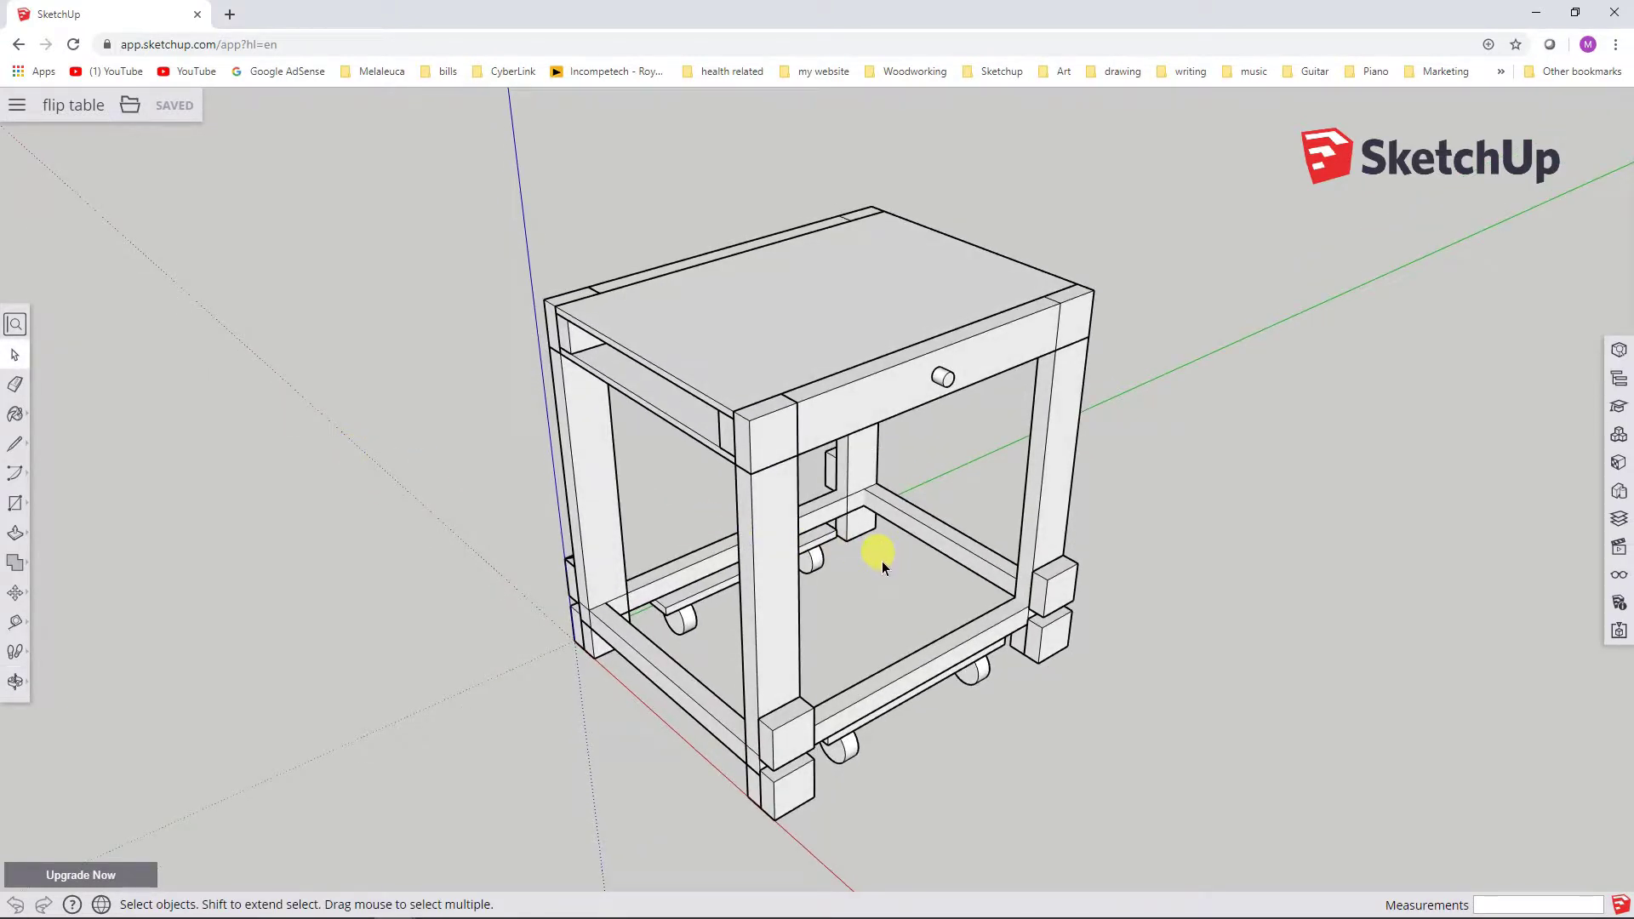
{"action": "mouse_move", "coordinate": [892, 542]}
{"action": "middle_mouse_down"}
{"action": "mouse_move", "coordinate": [872, 559]}
{"action": "mouse_move", "coordinate": [871, 522]}
{"action": "middle_mouse_up"}
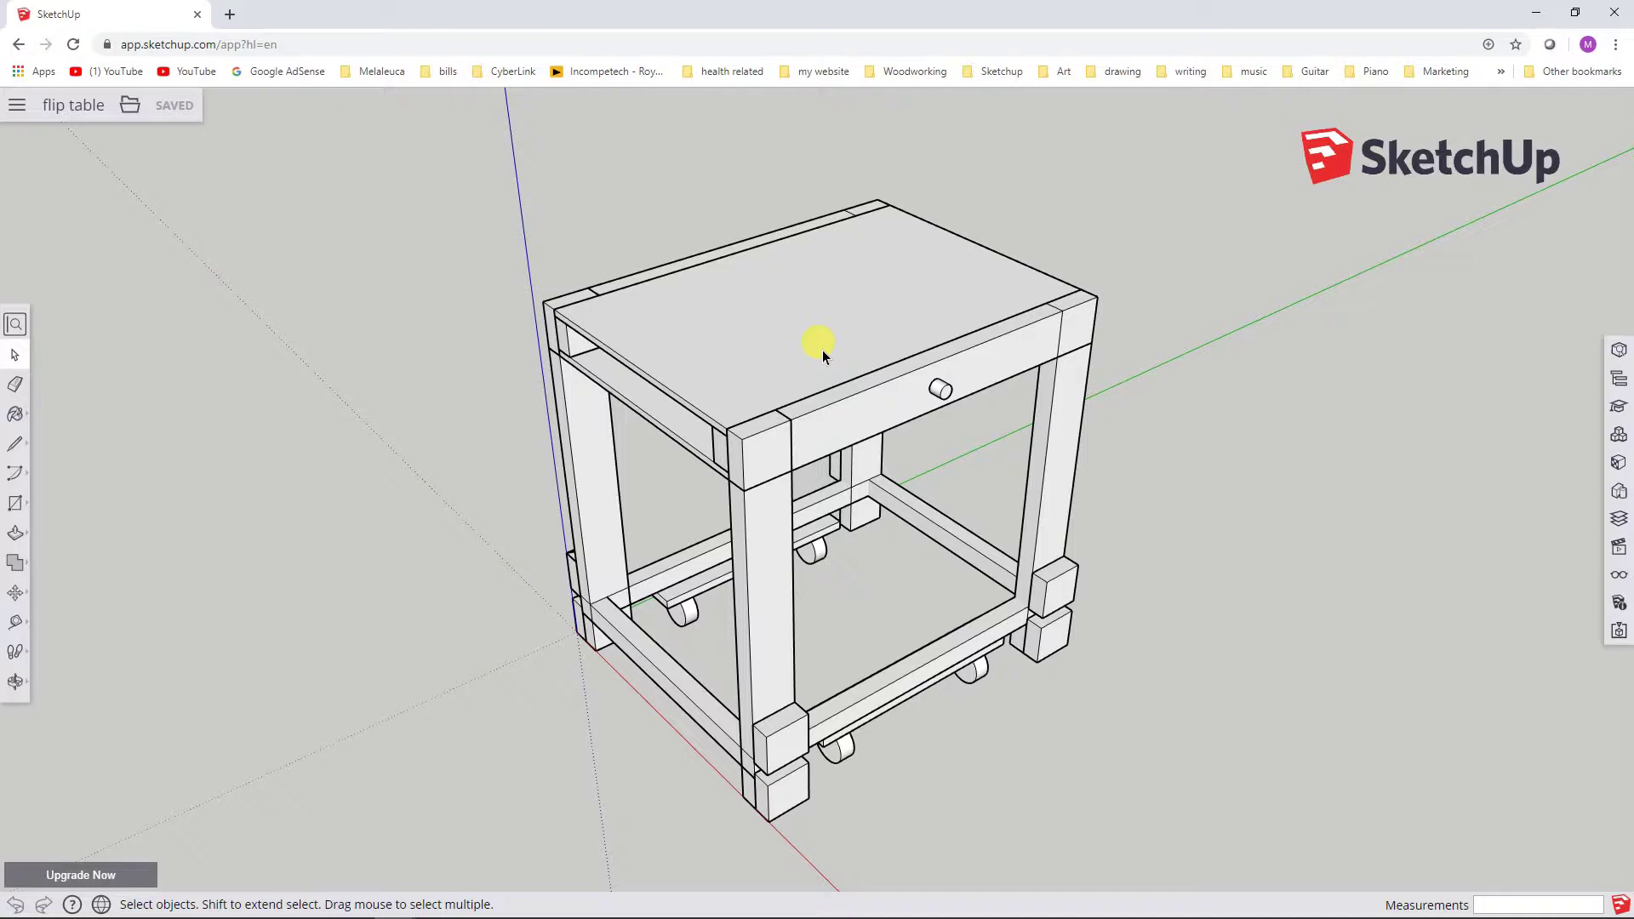
Explode the group that contains the whole flip table.
{"action": "left_click", "coordinate": [795, 324]}
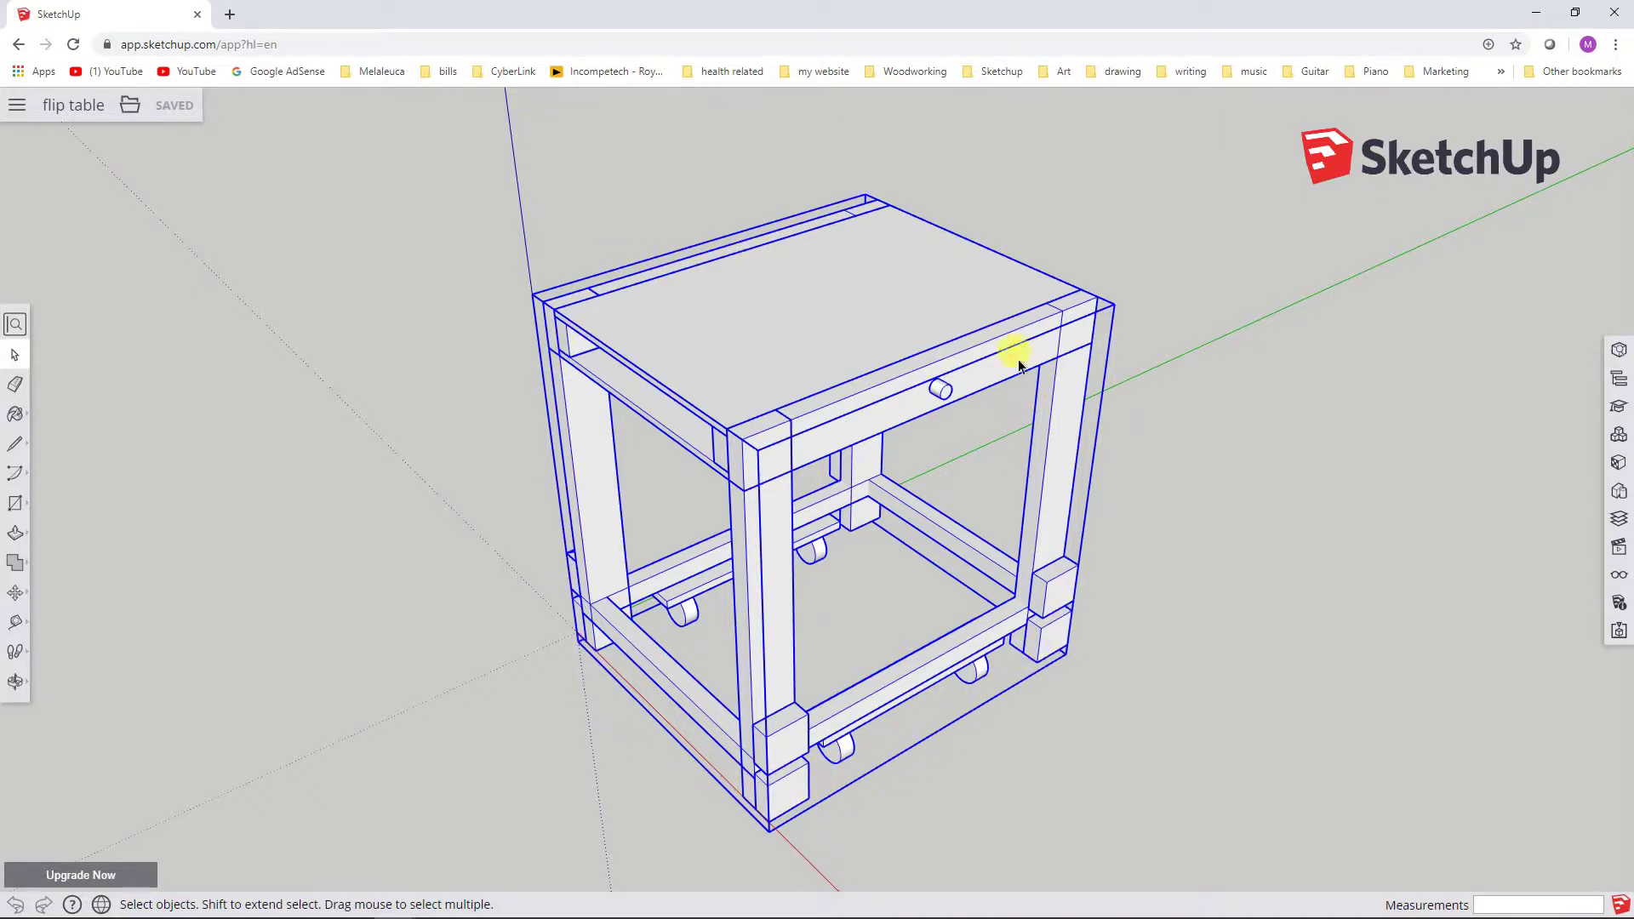
{"action": "right_click", "coordinate": [788, 314]}
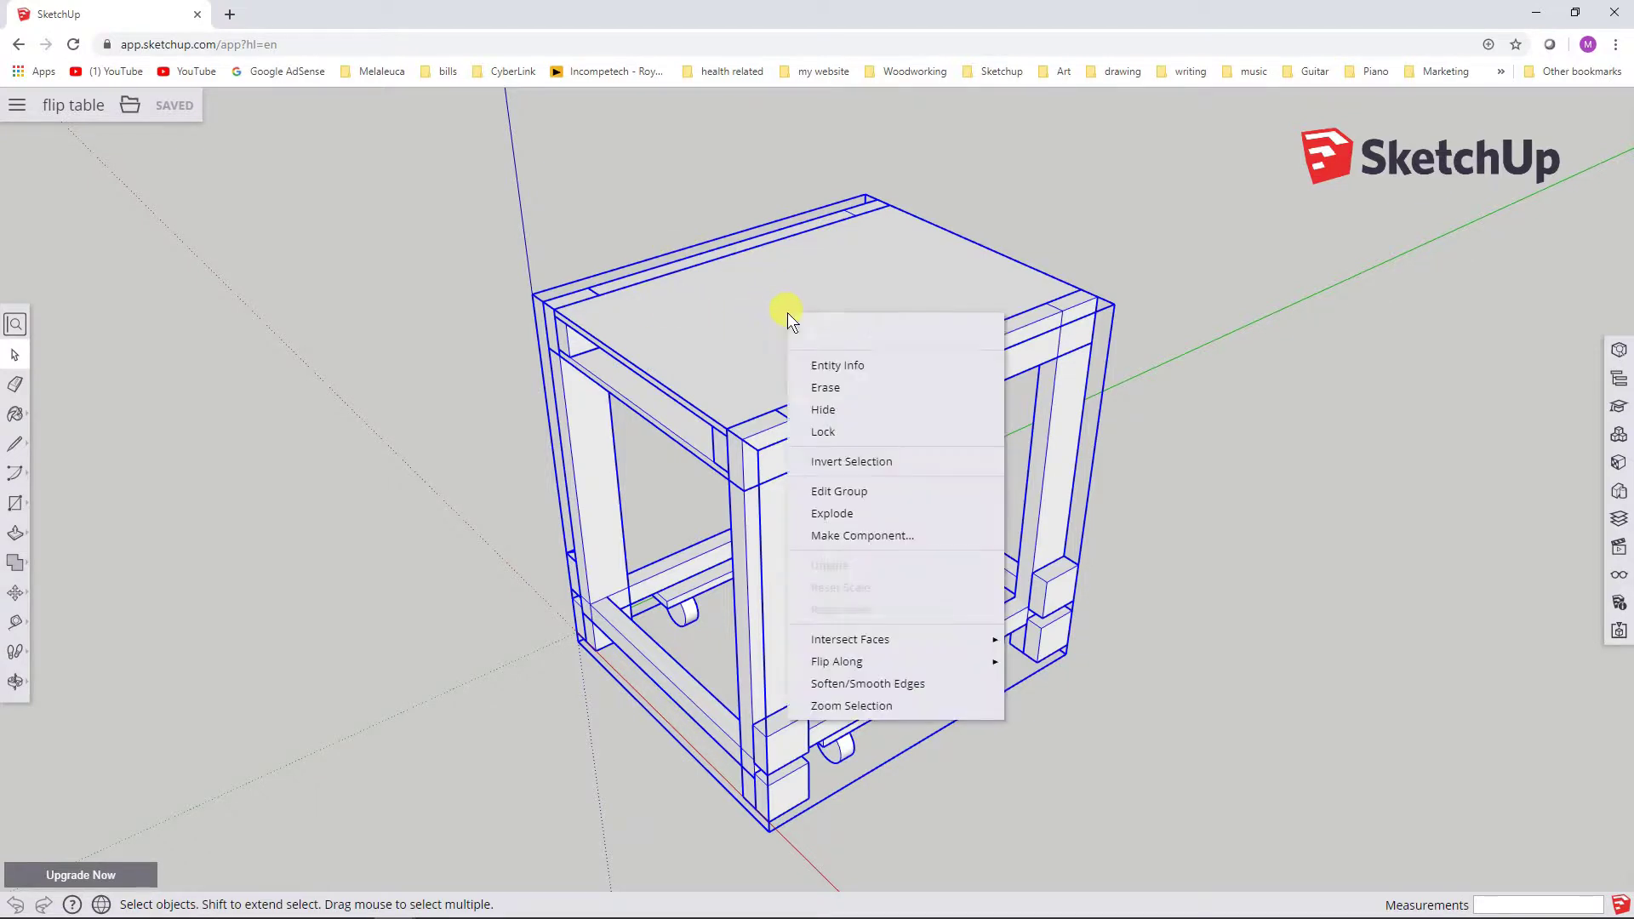
{"action": "left_click", "coordinate": [905, 516]}
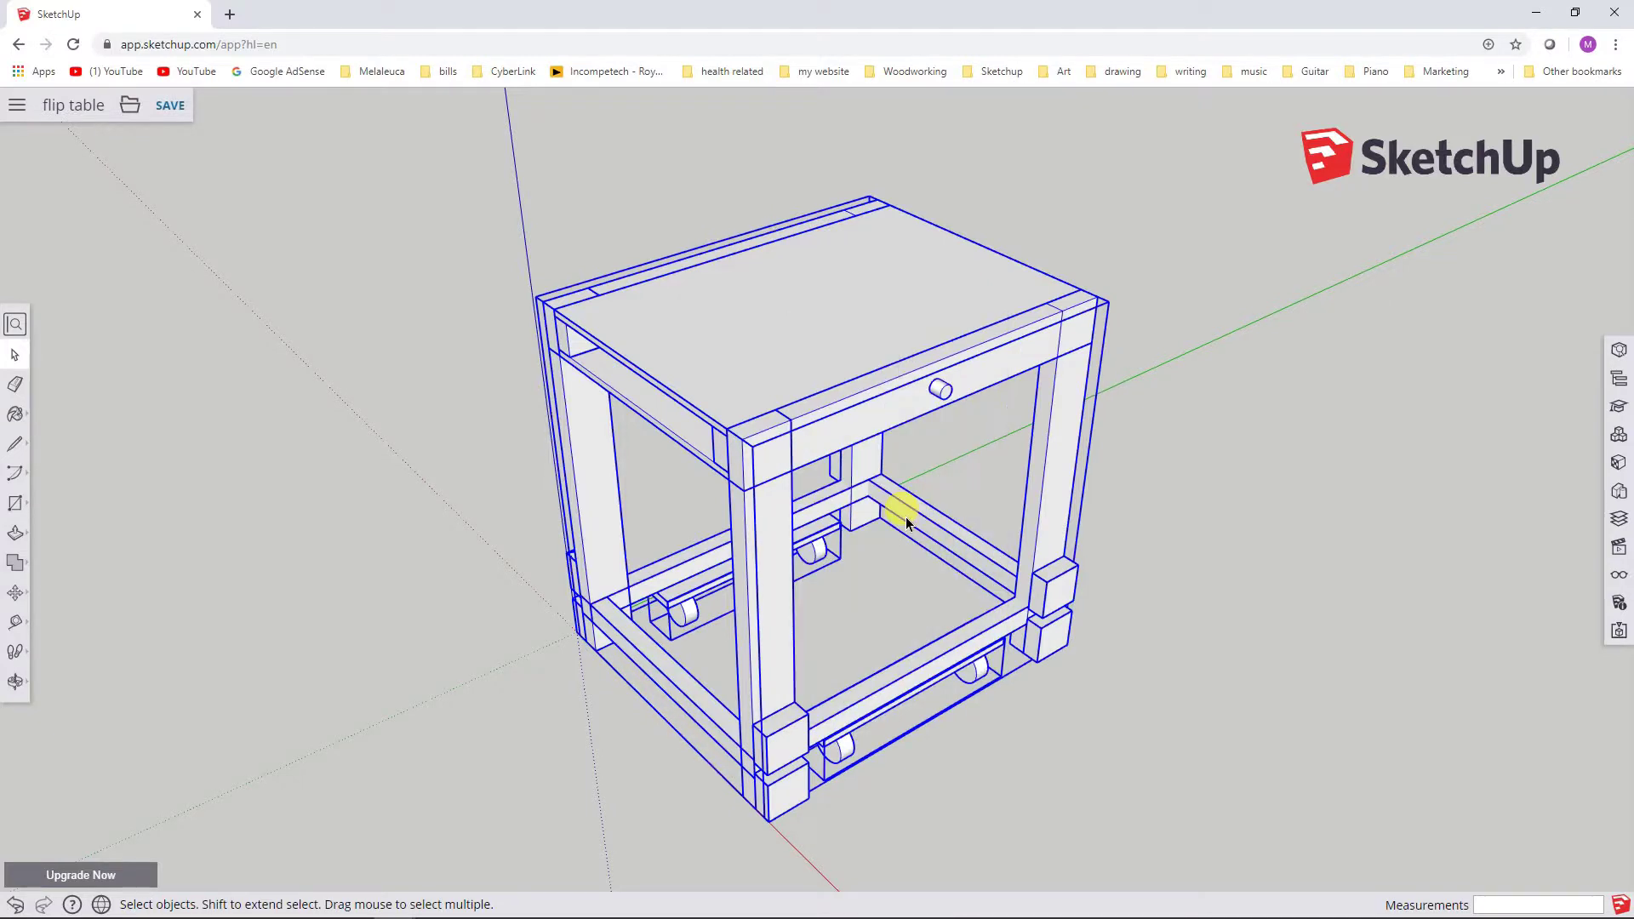
Explode the nested group that holds the tabletop, upper rails, legs and knob.
{"action": "left_click", "coordinate": [1209, 473]}
{"action": "left_click", "coordinate": [803, 318]}
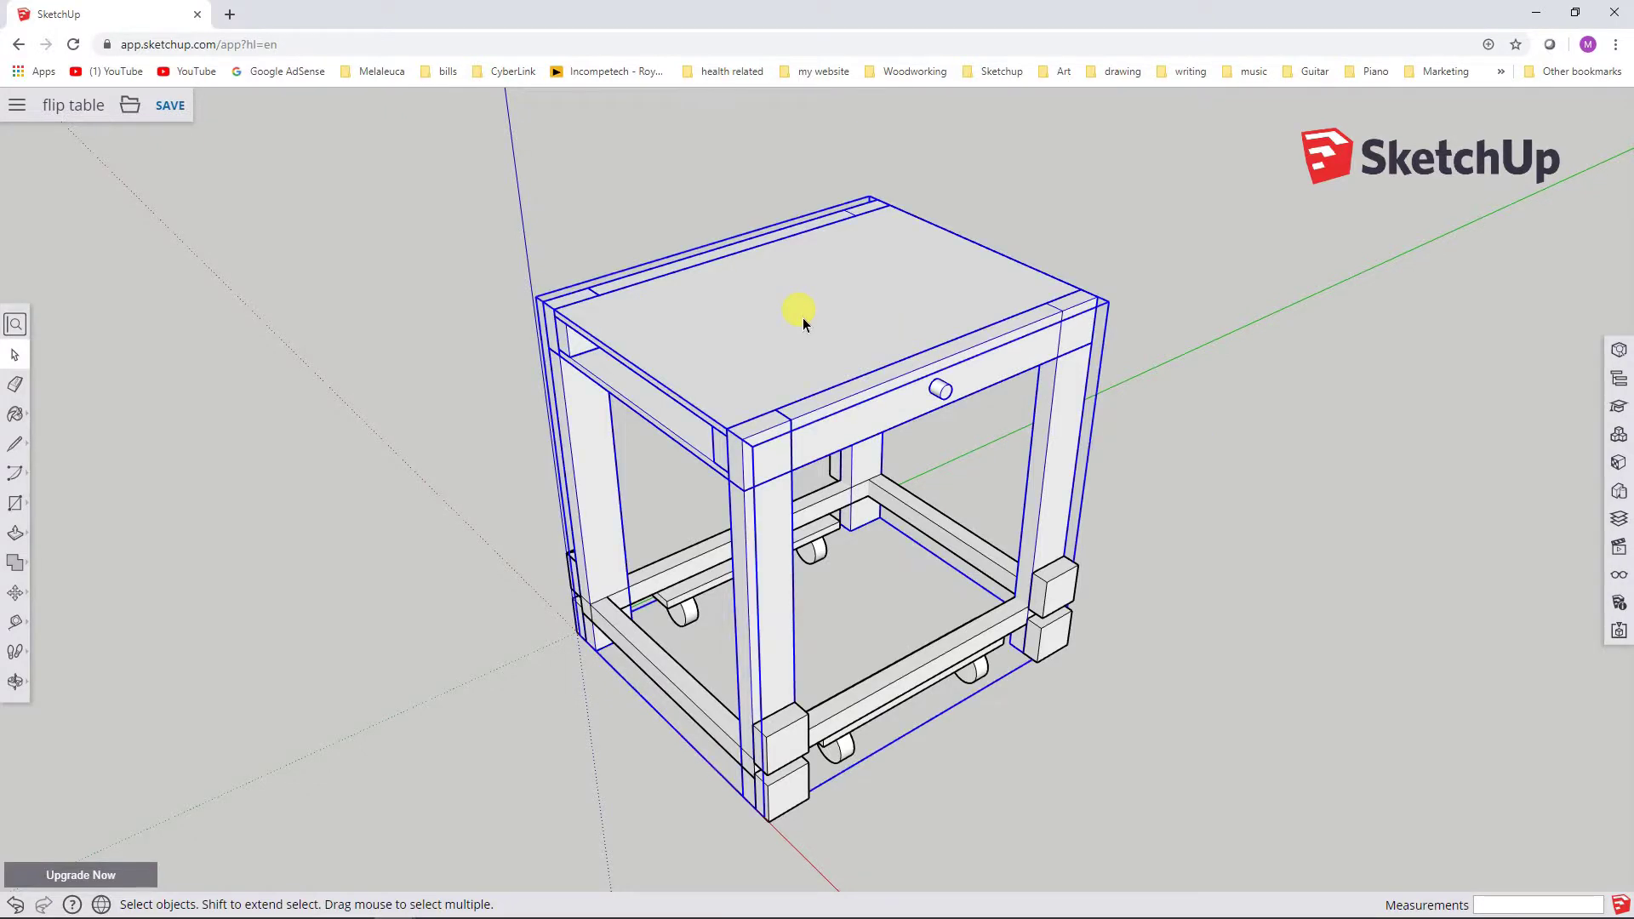
{"action": "right_click", "coordinate": [800, 319]}
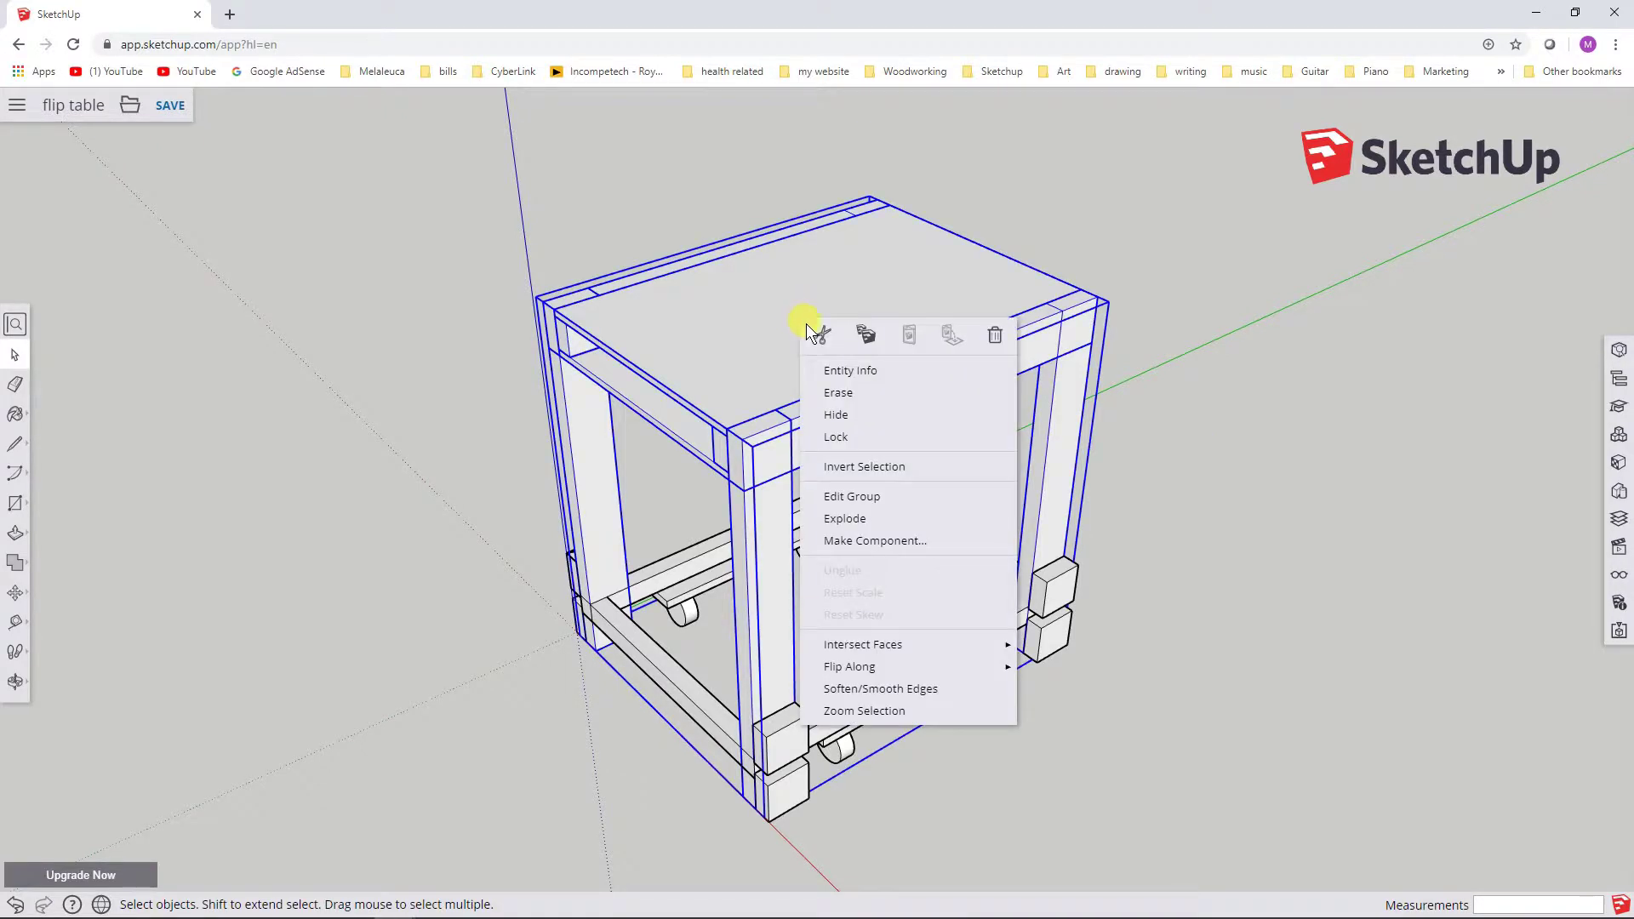
{"action": "left_click", "coordinate": [896, 521]}
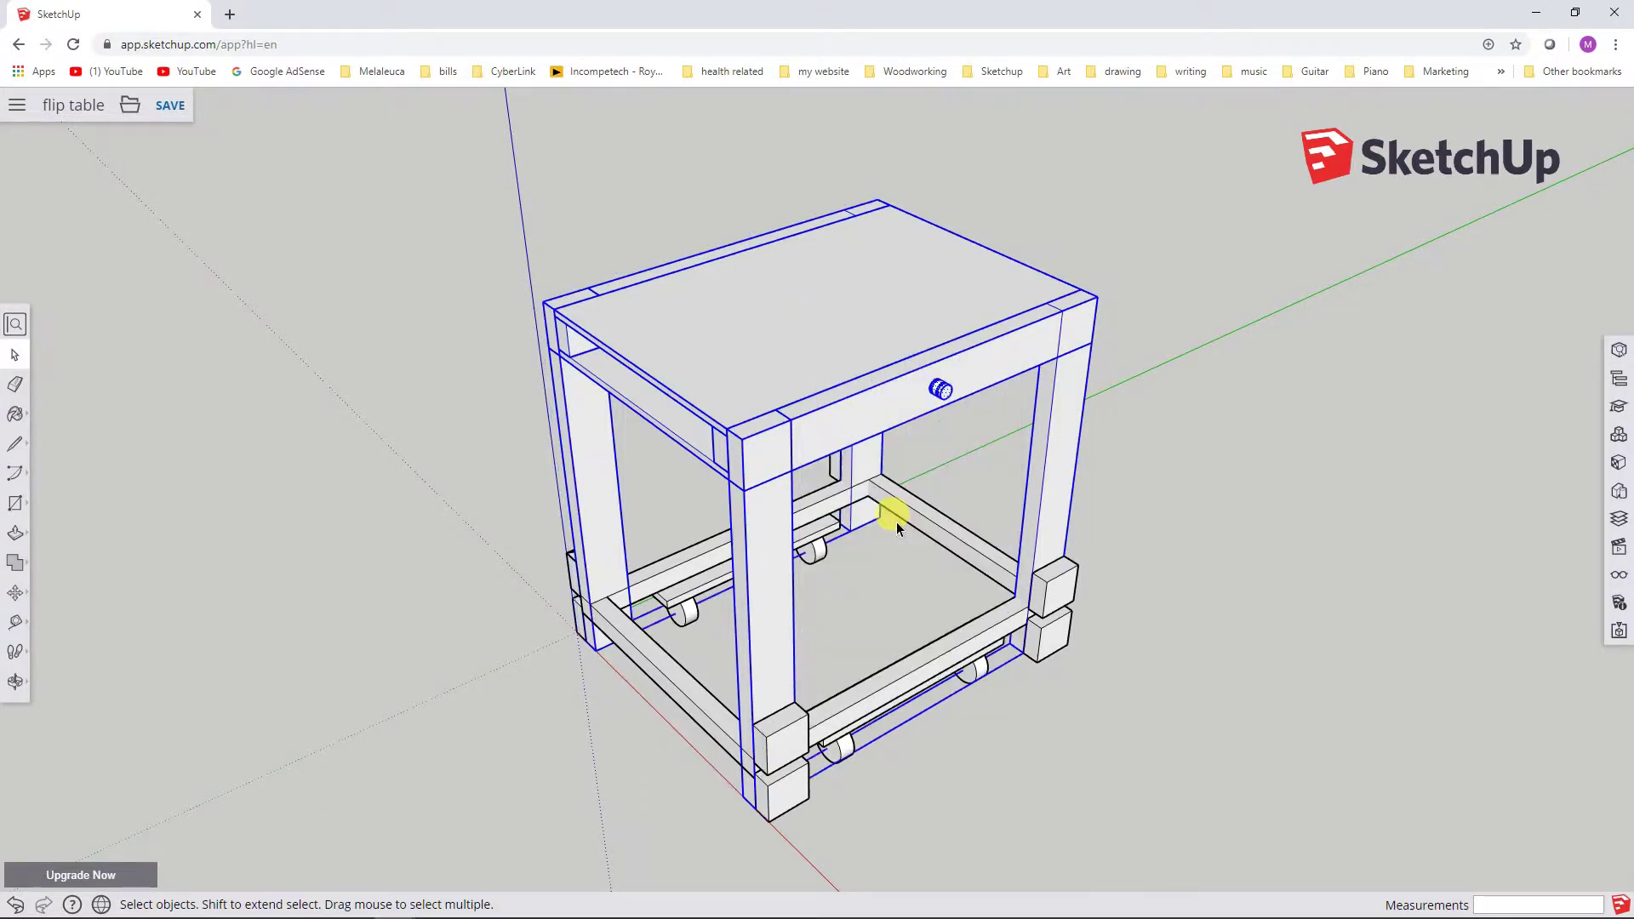
Move the tabletop assembly out of the leg frame along the green axis by about 3' 9 7/8".
{"action": "left_click", "coordinate": [1242, 445]}
{"action": "left_click", "coordinate": [824, 322]}
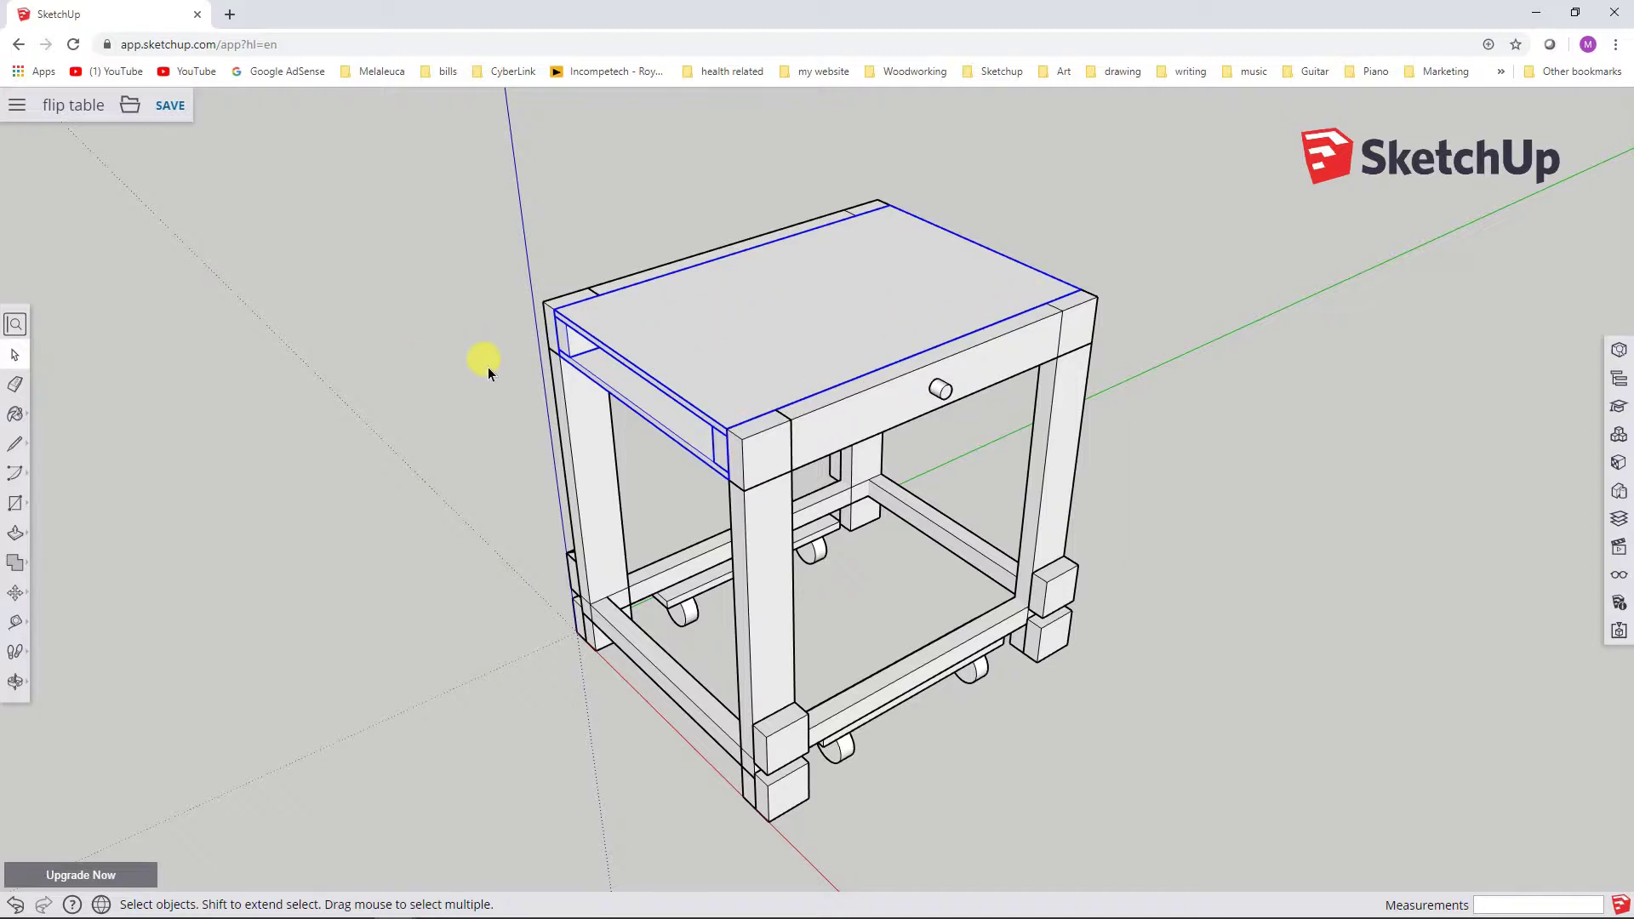
{"action": "left_click", "coordinate": [16, 593]}
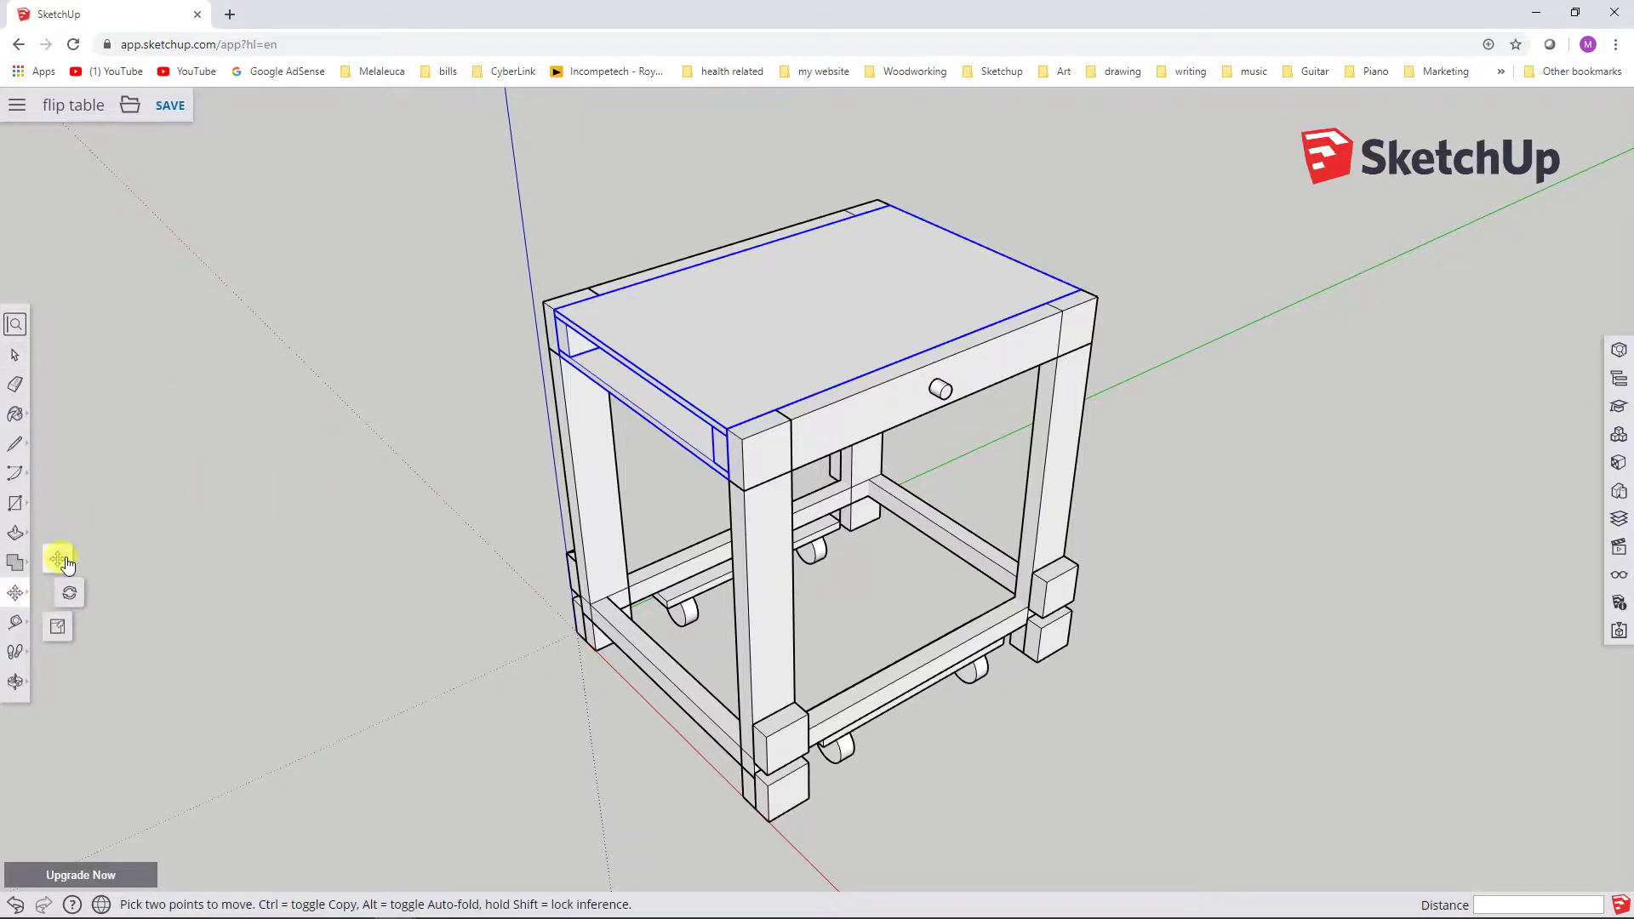
{"action": "key", "text": "o"}
{"action": "left_click_drag", "start_coordinate": [1224, 356], "coordinate": [766, 405]}
{"action": "key", "text": "m"}
{"action": "left_click", "coordinate": [1051, 438]}
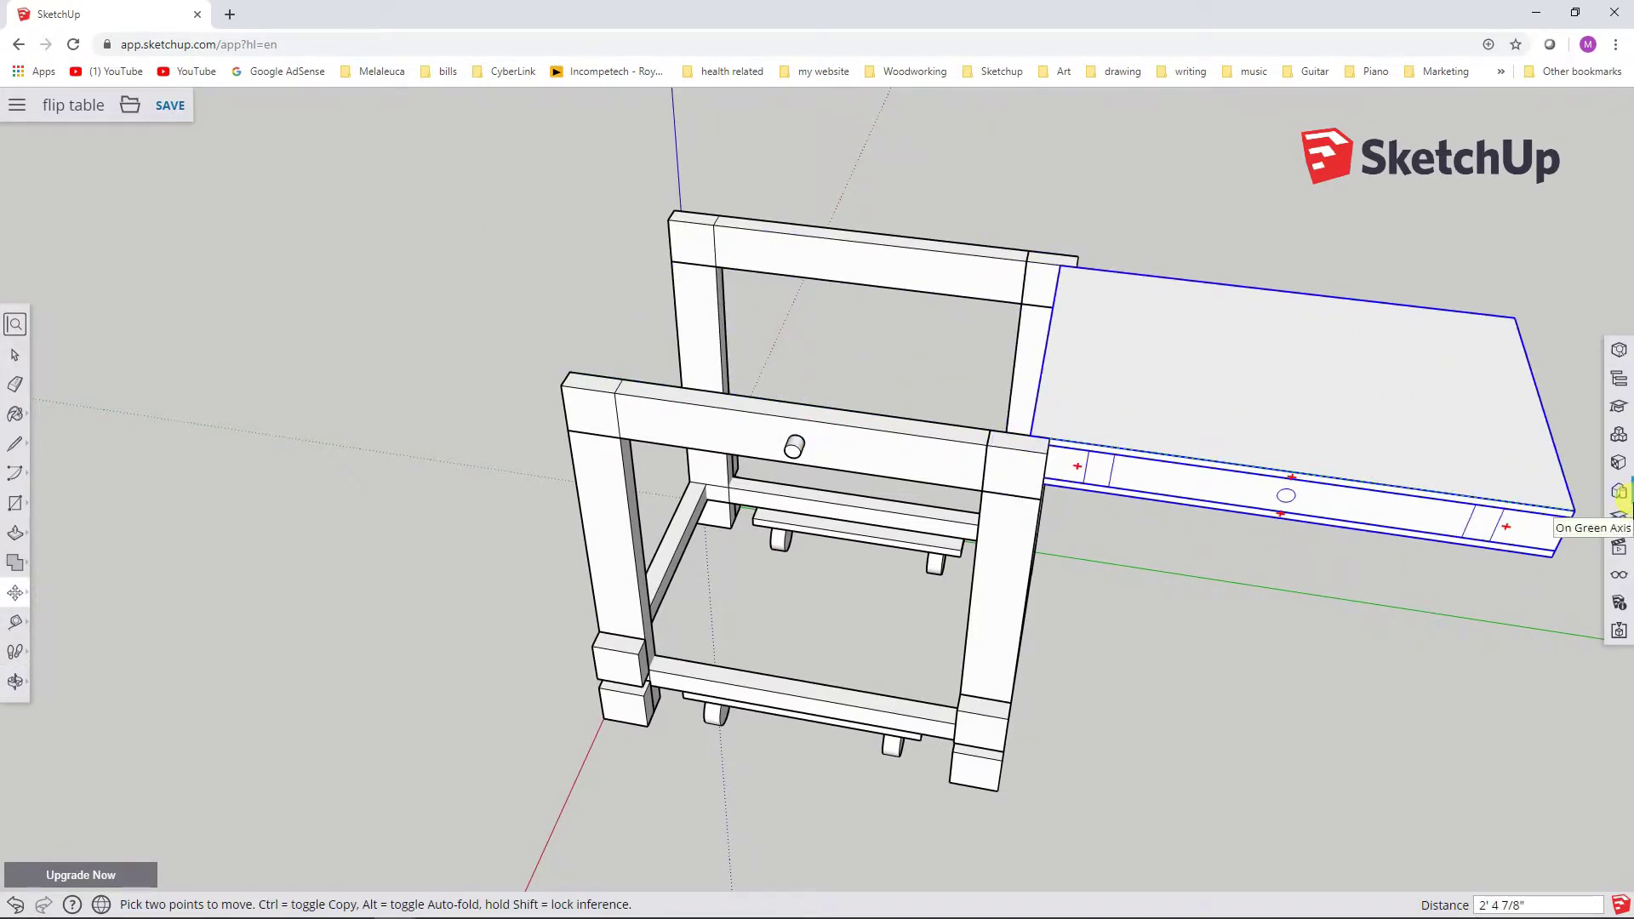
{"action": "left_click", "coordinate": [1539, 494]}
{"action": "middle_click_drag", "start_coordinate": [1539, 494], "coordinate": [1214, 474]}
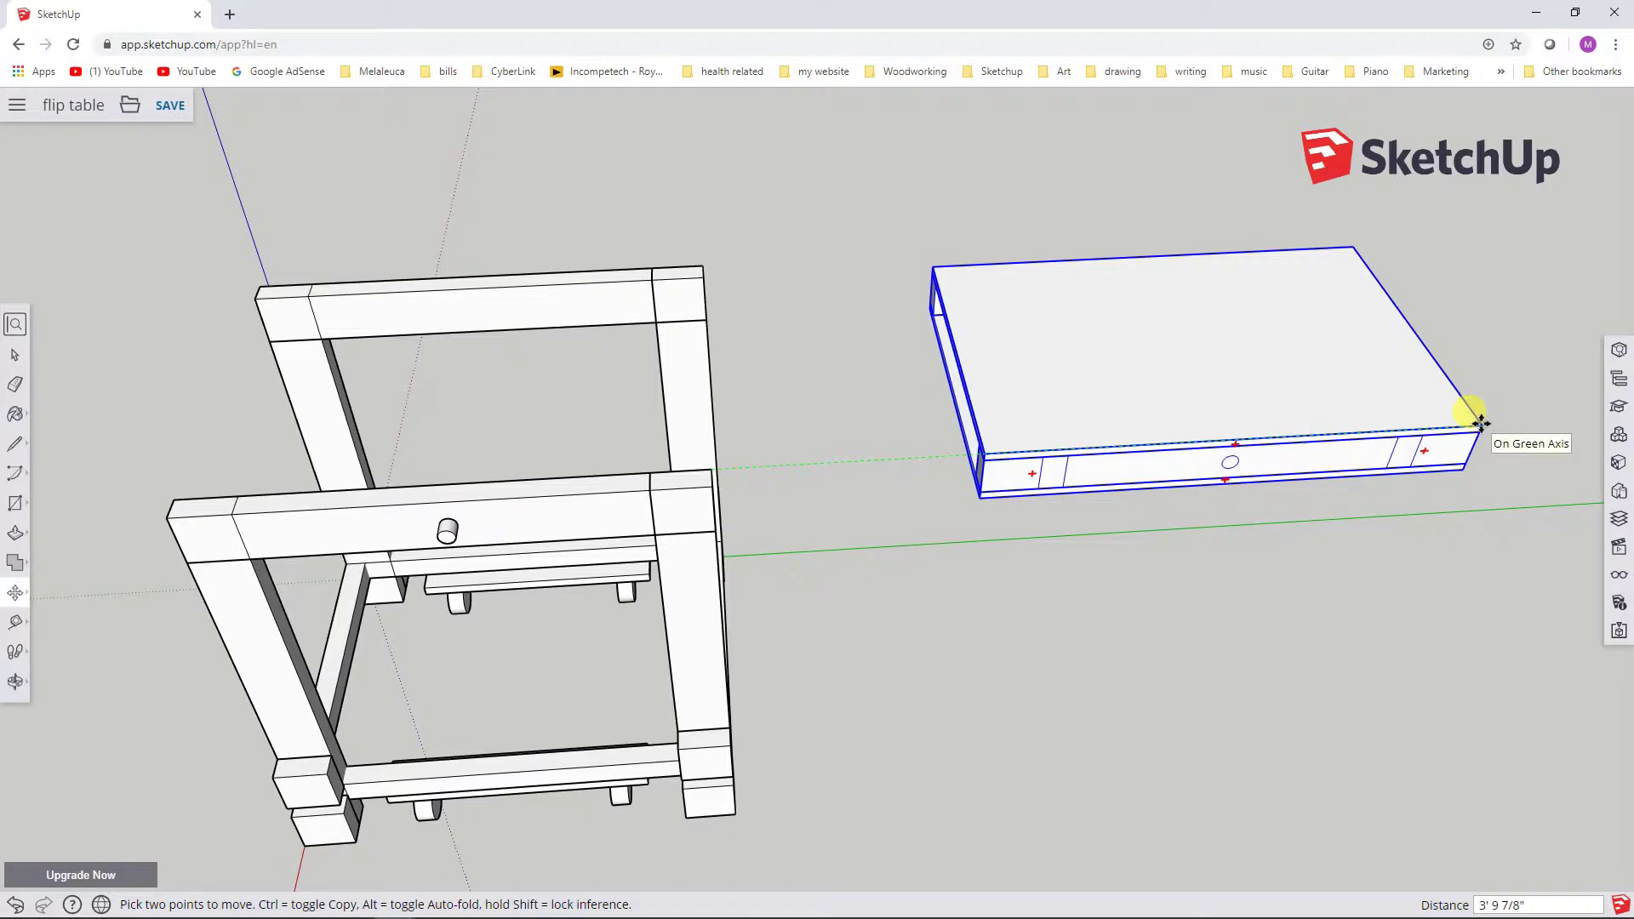
{"action": "left_click", "coordinate": [1480, 423]}
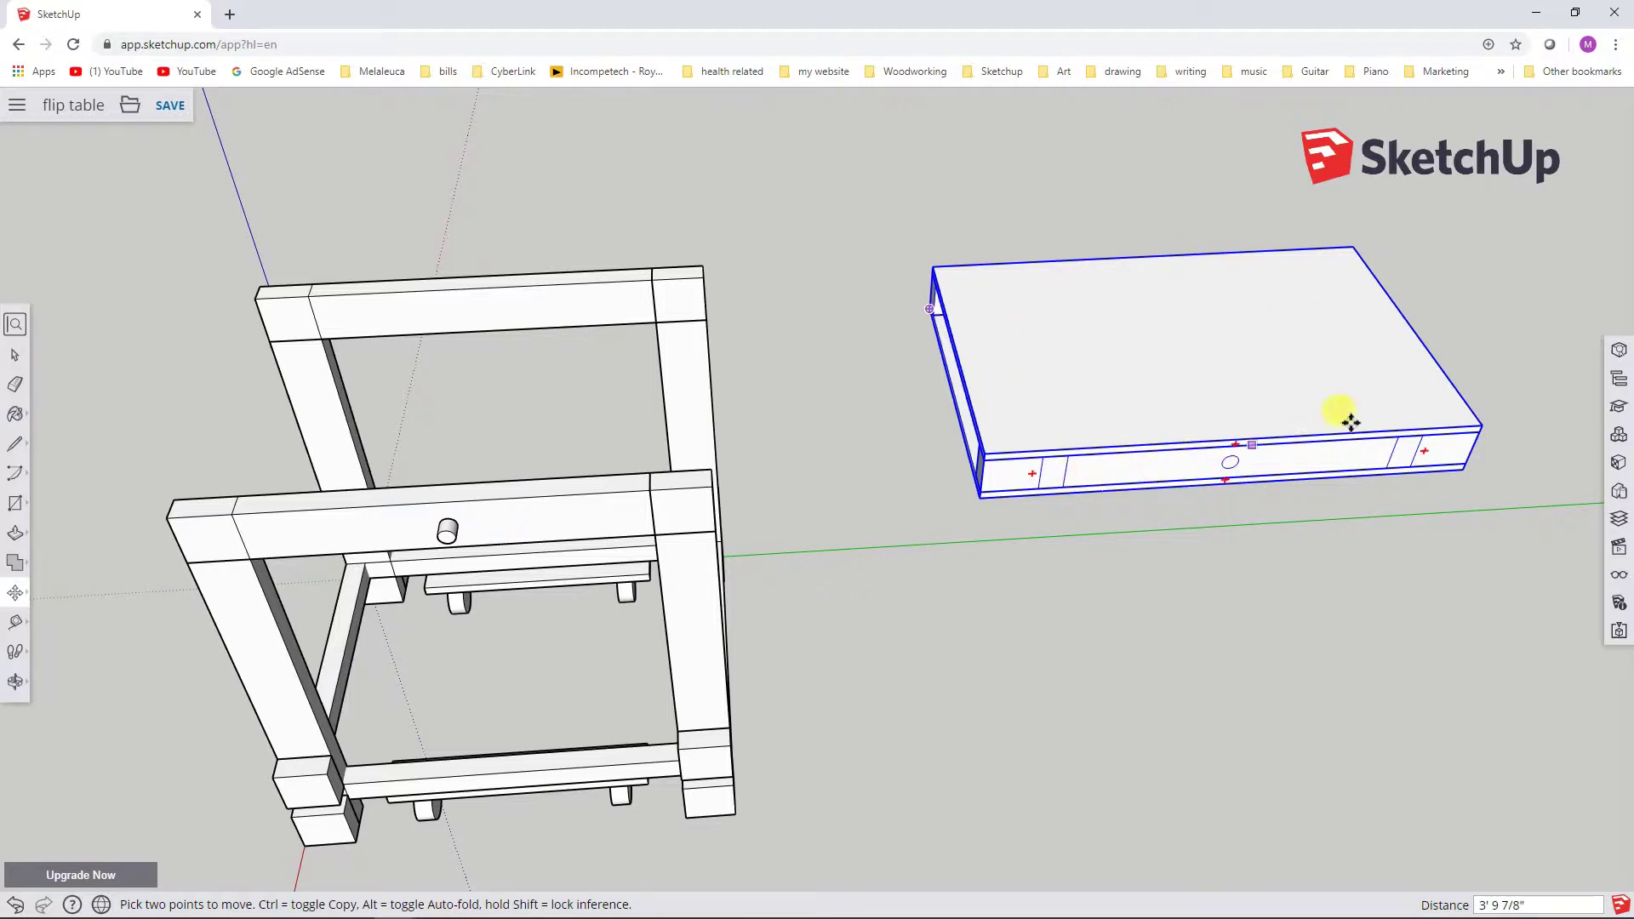
Nudge the tabletop assembly 1/8" along the red axis by its far front corner.
{"action": "left_click", "coordinate": [1482, 426]}
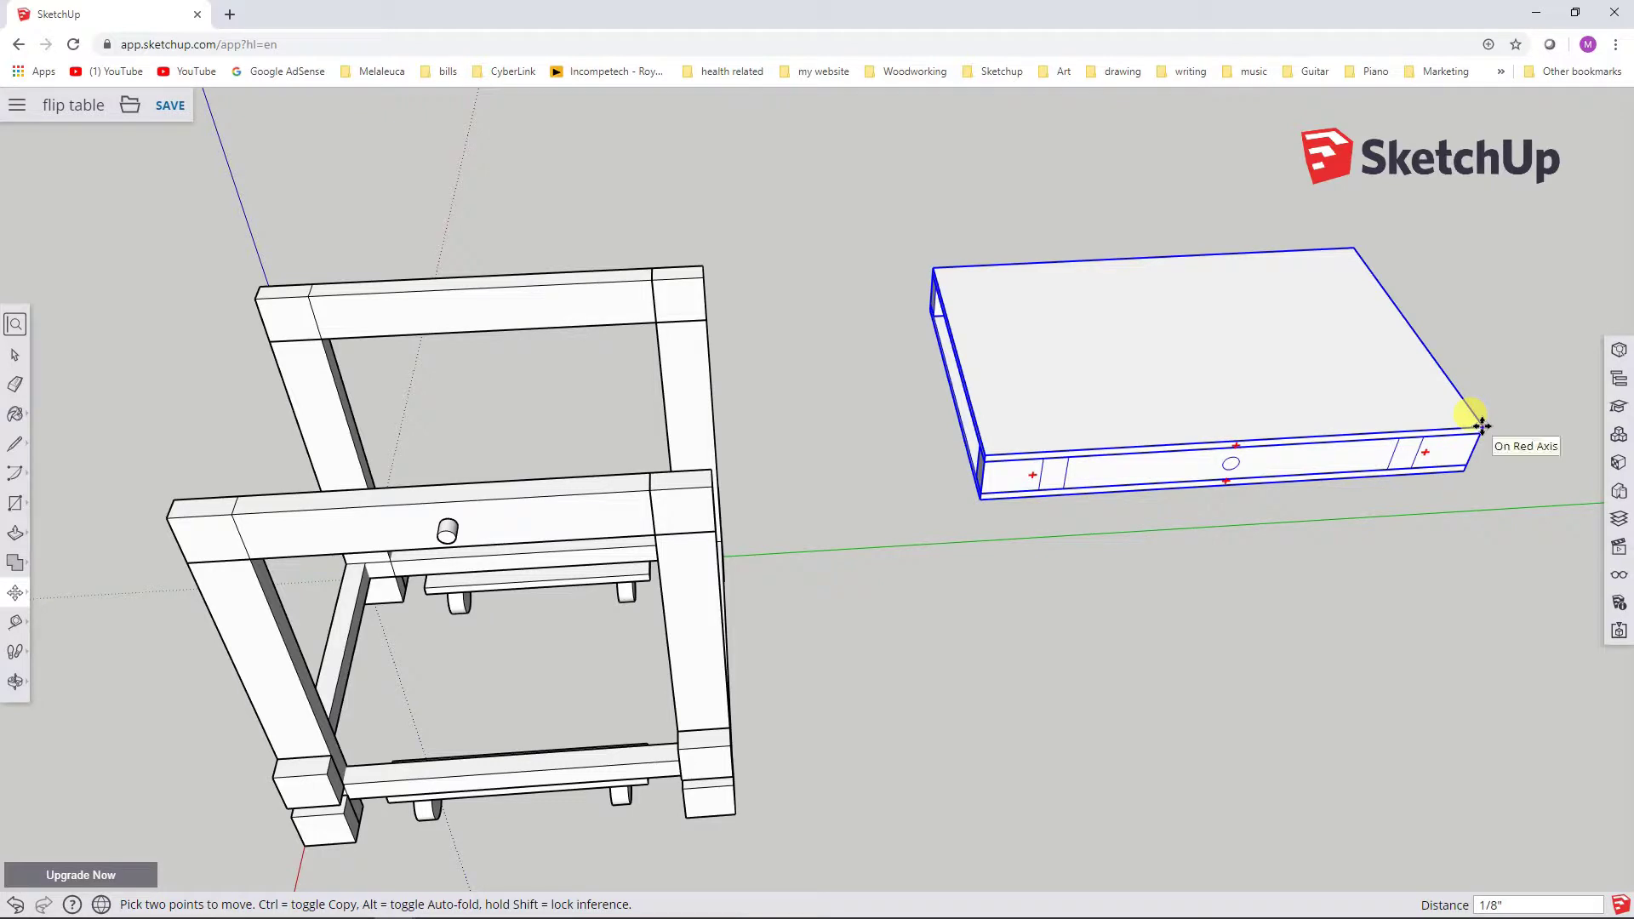
{"action": "left_click", "coordinate": [1482, 426]}
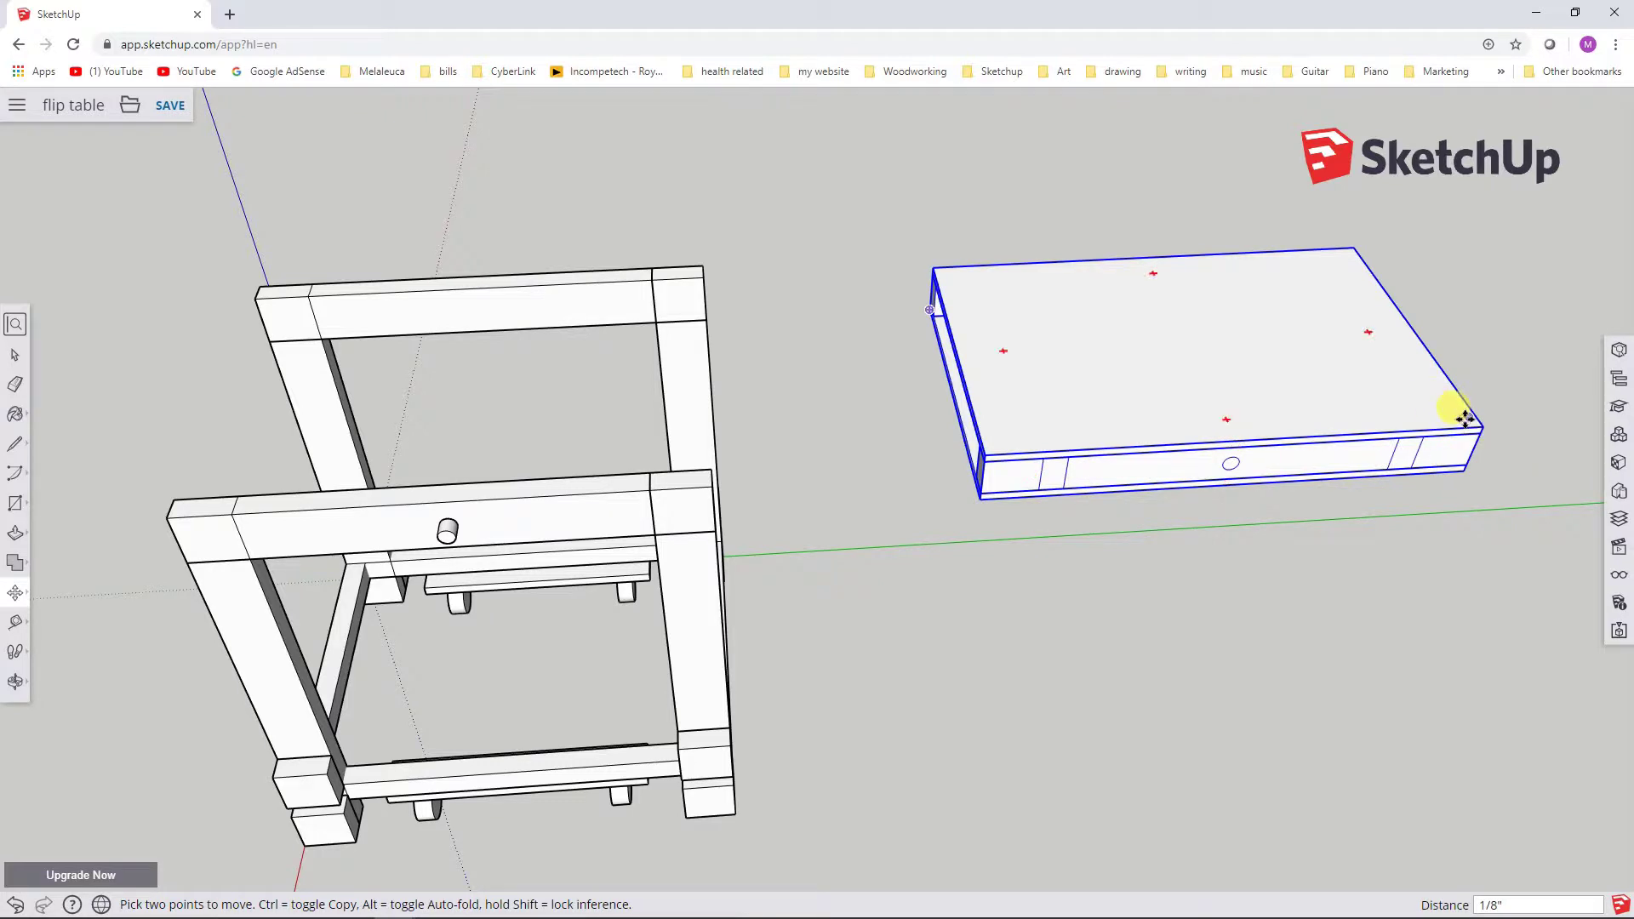
{"action": "left_click", "coordinate": [1481, 427]}
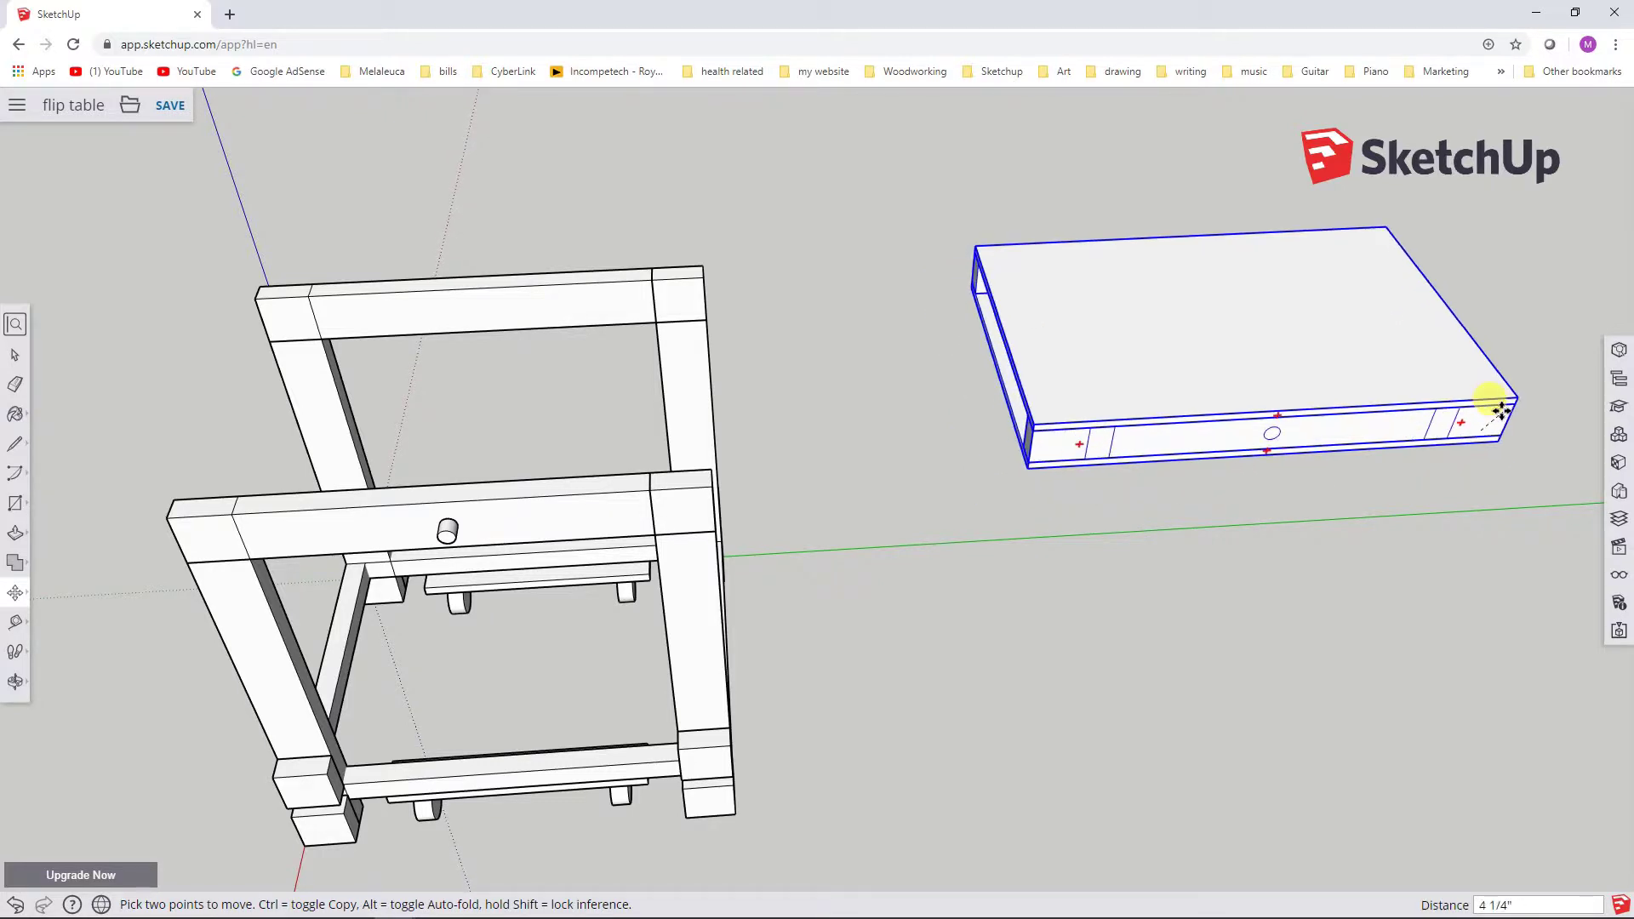
{"action": "key", "text": "Escape"}
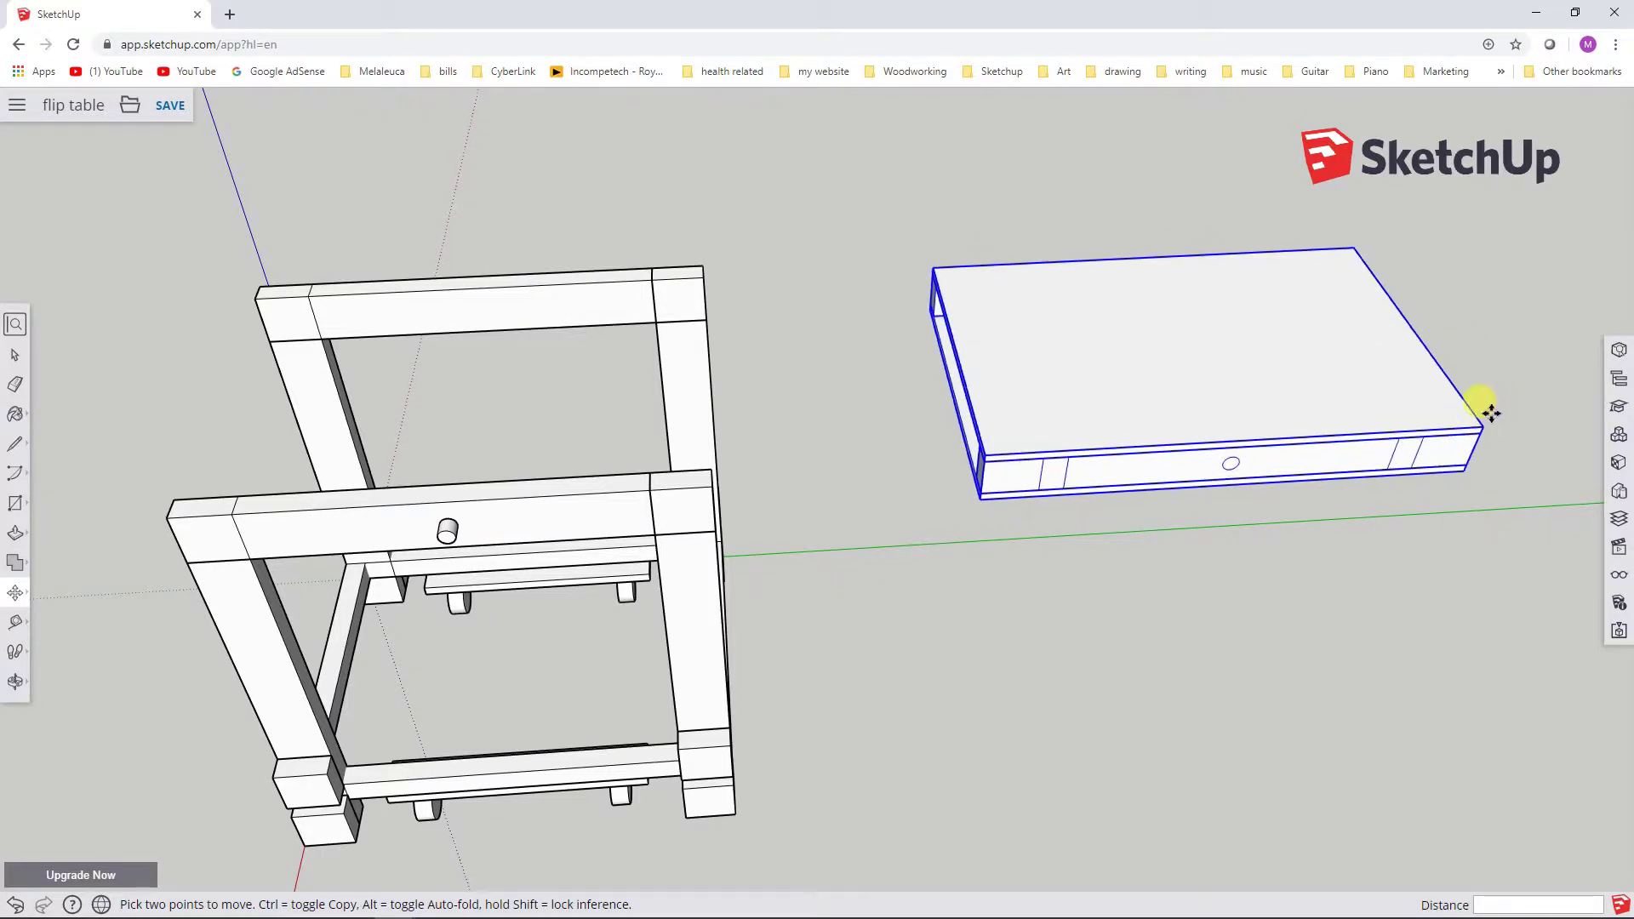
Move the tabletop assembly 1' 3 7/8" back against the leg frame, and pull it out again 11 11/16" along the green axis.
{"action": "left_click", "coordinate": [979, 449]}
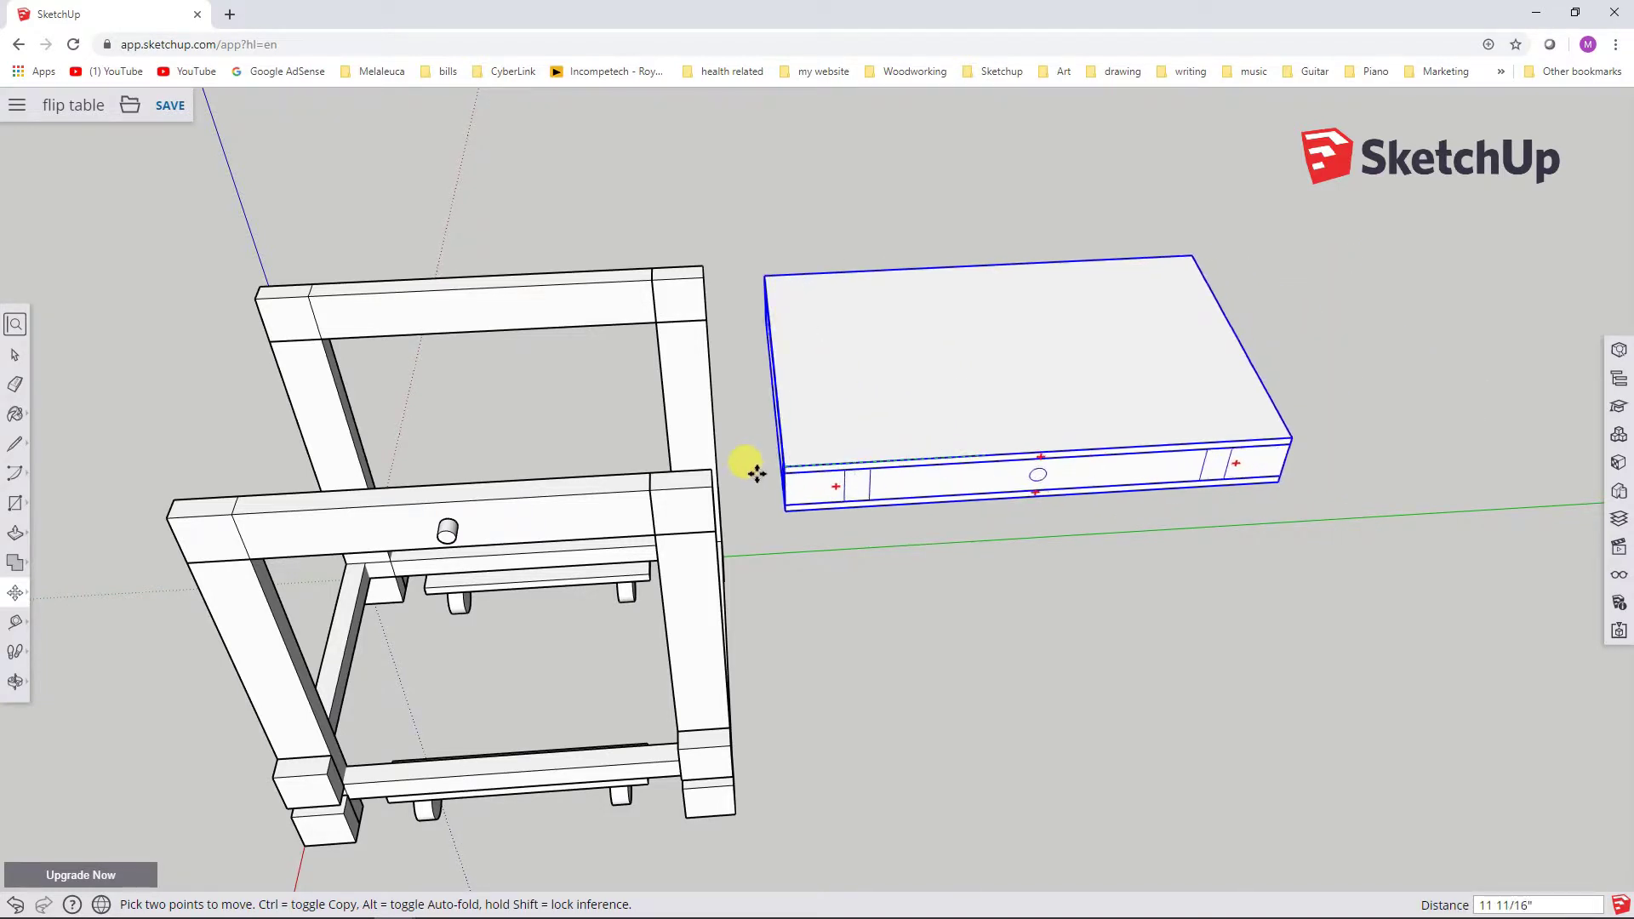
{"action": "left_click", "coordinate": [706, 466]}
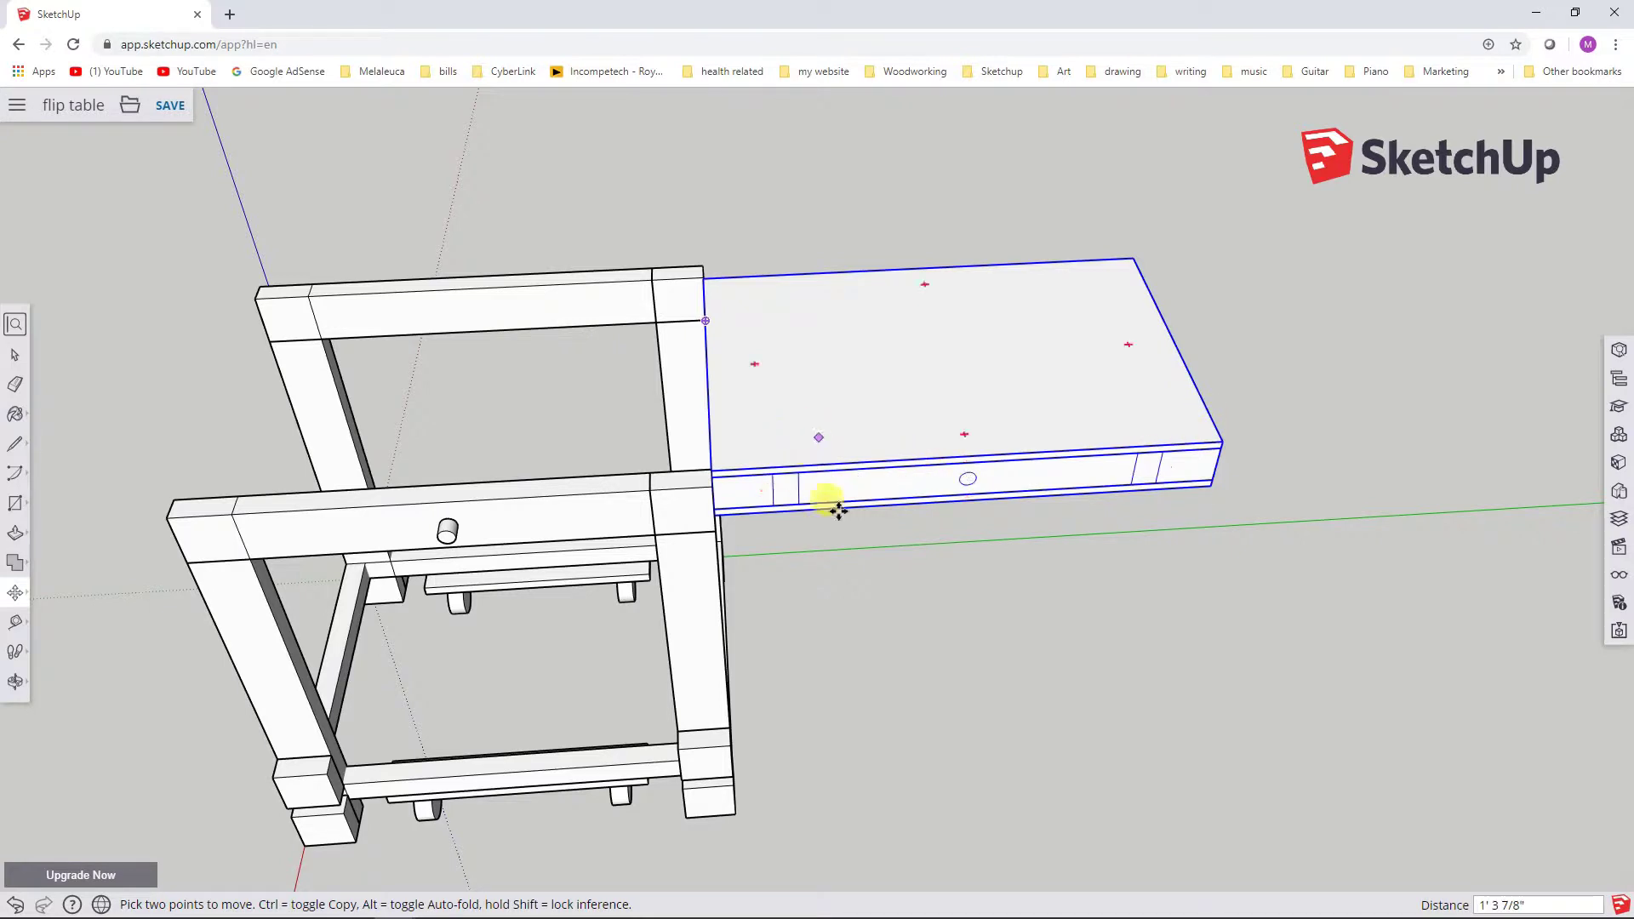
{"action": "left_click", "coordinate": [1219, 438]}
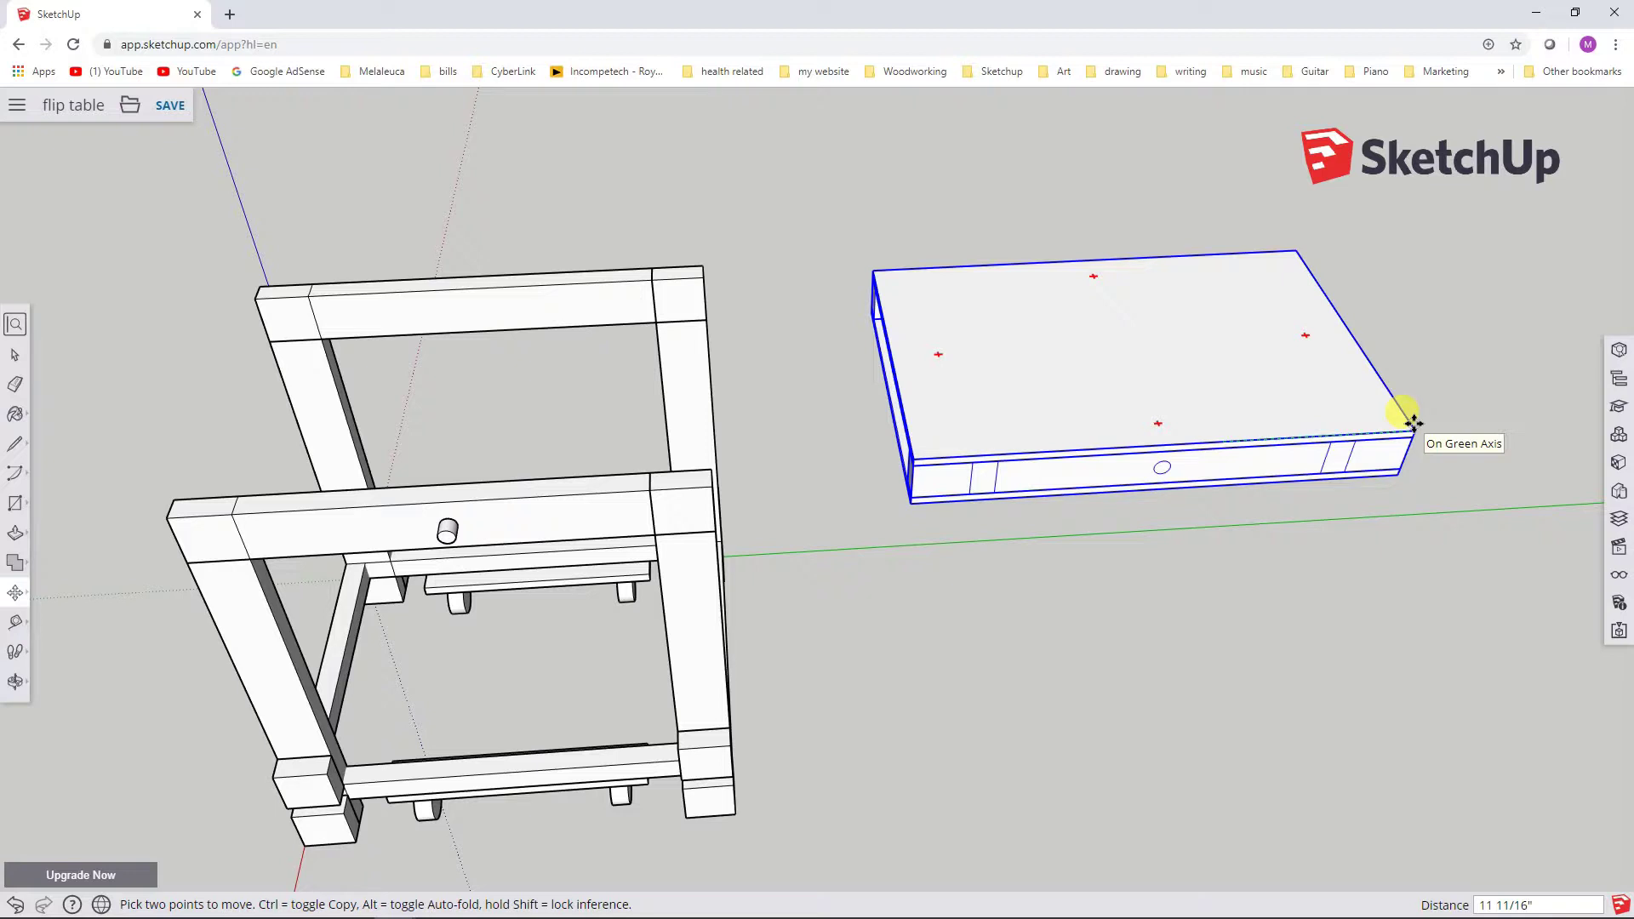
{"action": "left_click", "coordinate": [1414, 427]}
{"action": "key", "text": "Escape"}
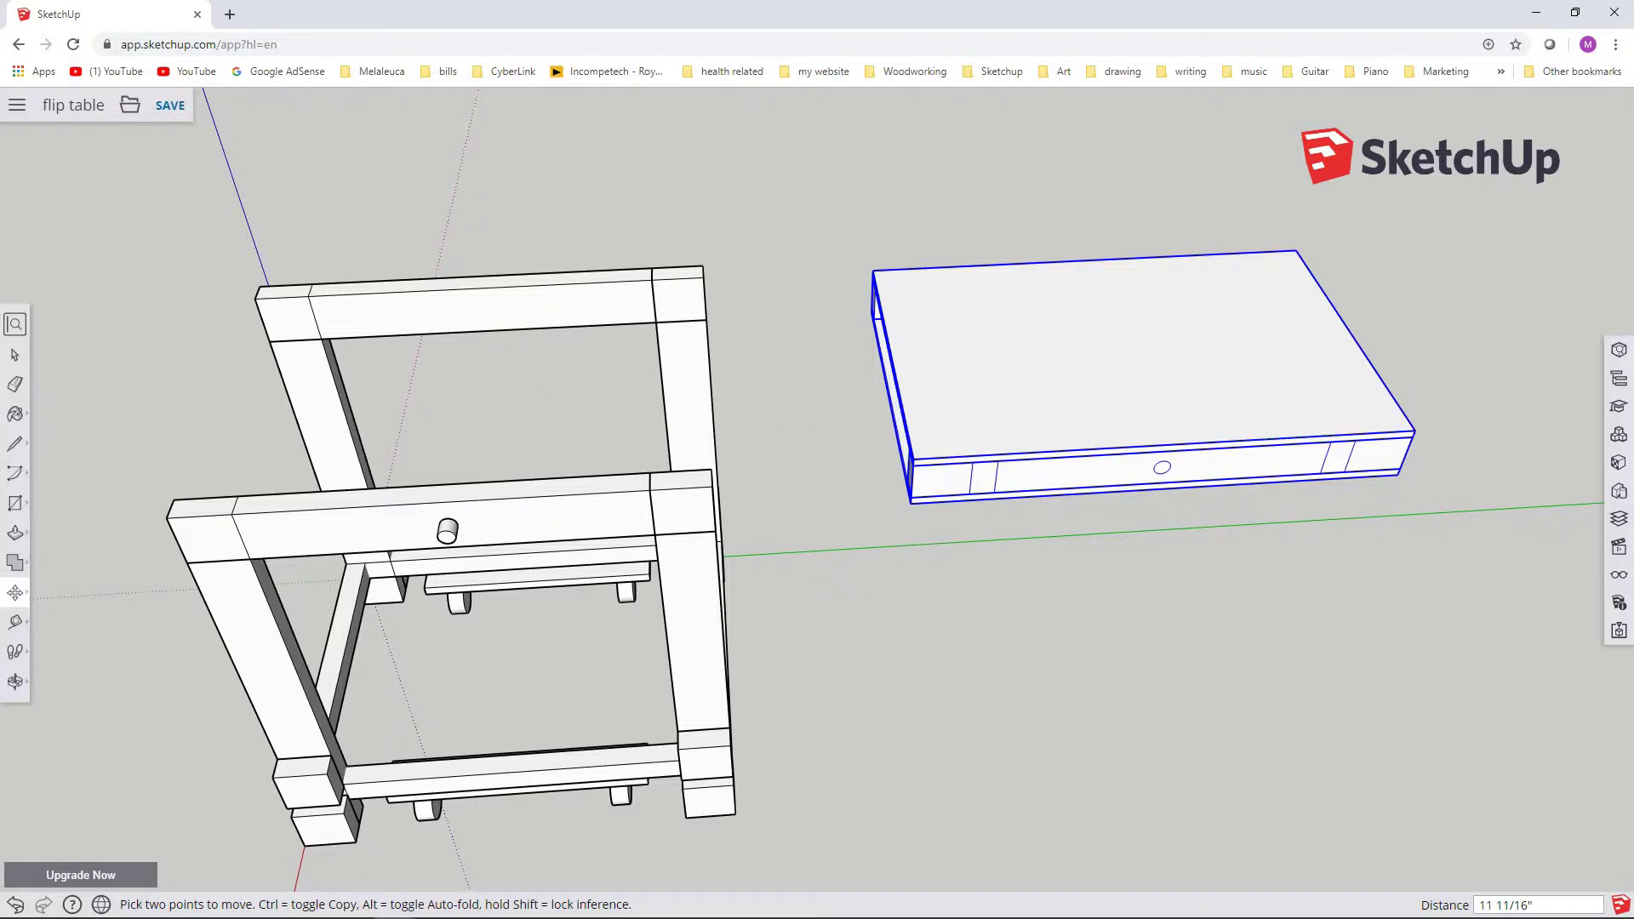
Explode the tabletop assembly group into its separate panels and inner frame.
{"action": "left_click", "coordinate": [14, 355]}
{"action": "left_click", "coordinate": [1275, 737]}
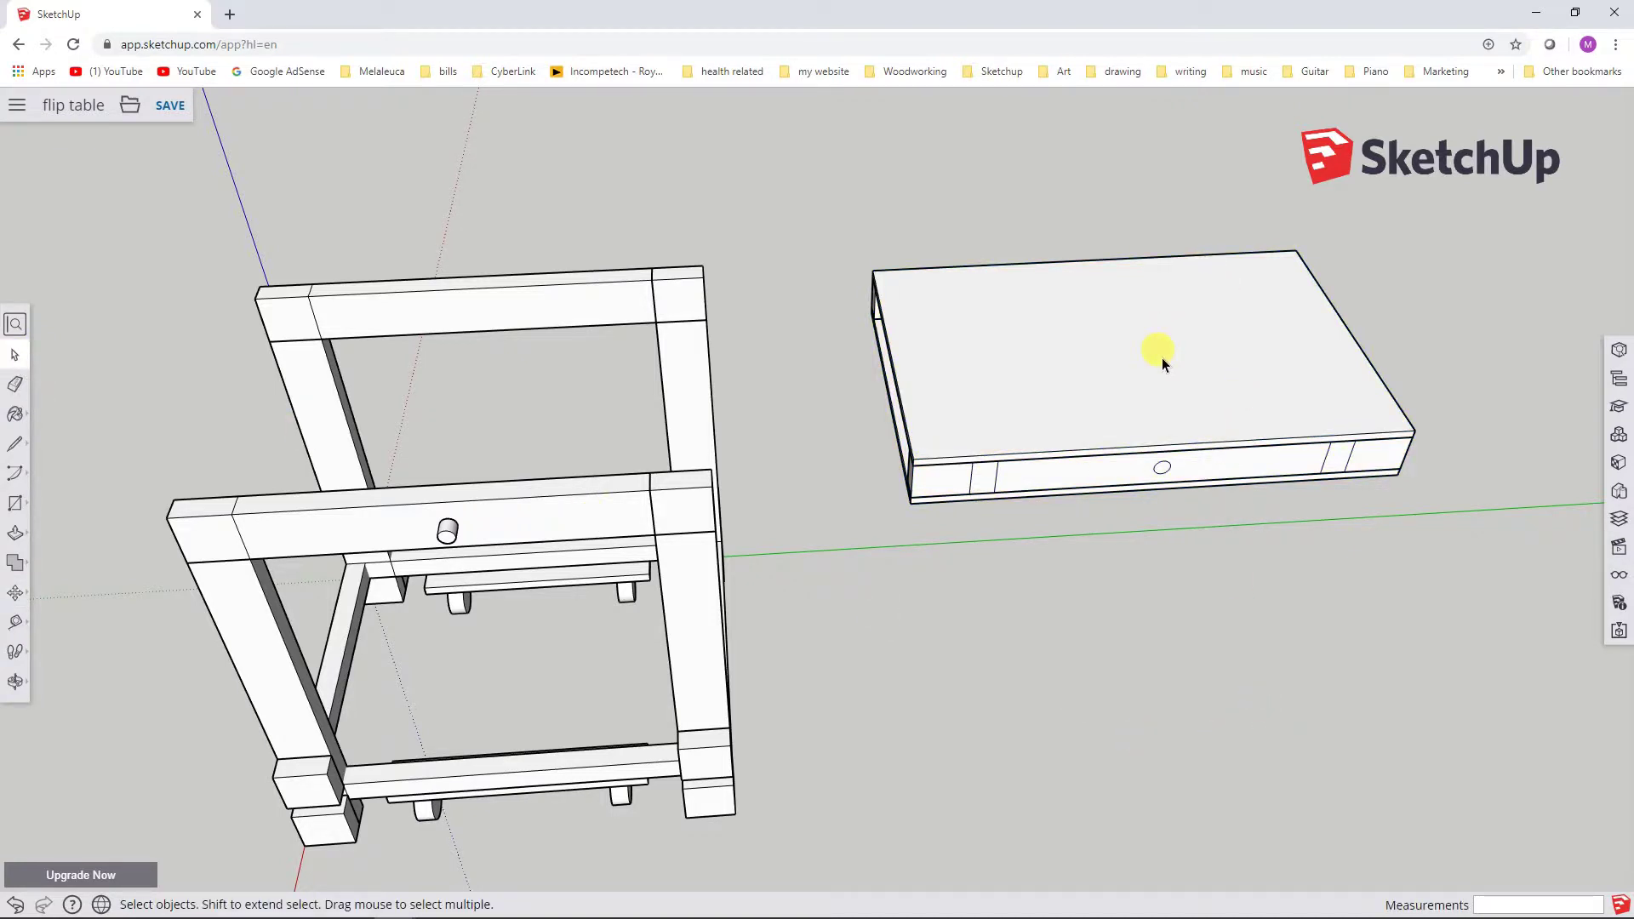
{"action": "left_click", "coordinate": [1116, 356]}
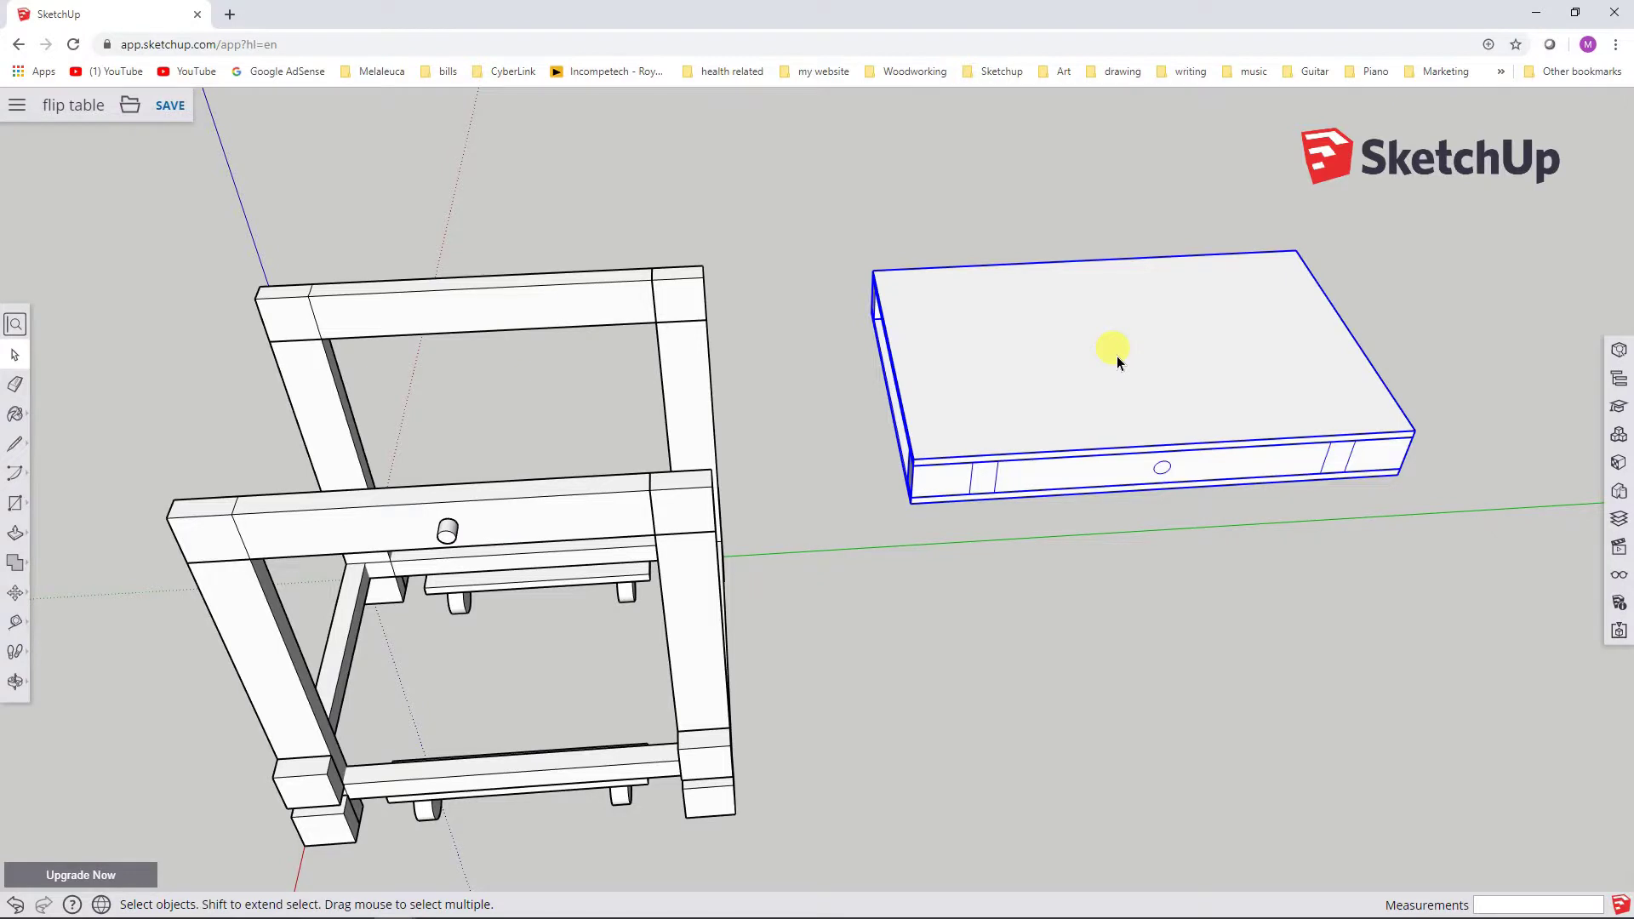
{"action": "right_click", "coordinate": [1117, 357]}
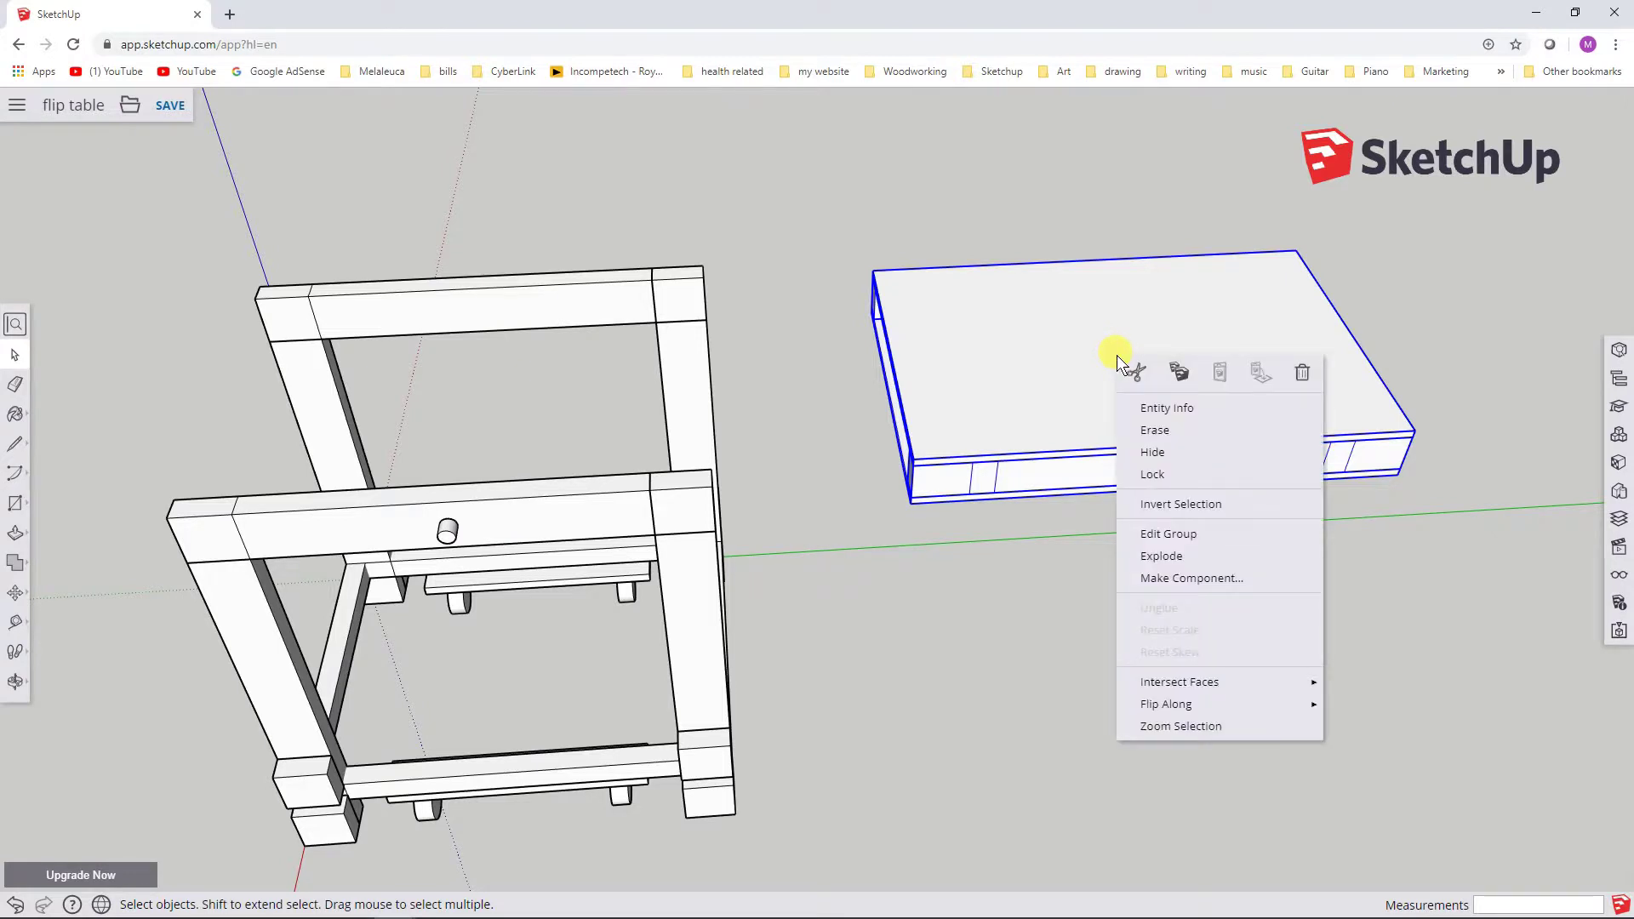
{"action": "left_click", "coordinate": [1193, 555]}
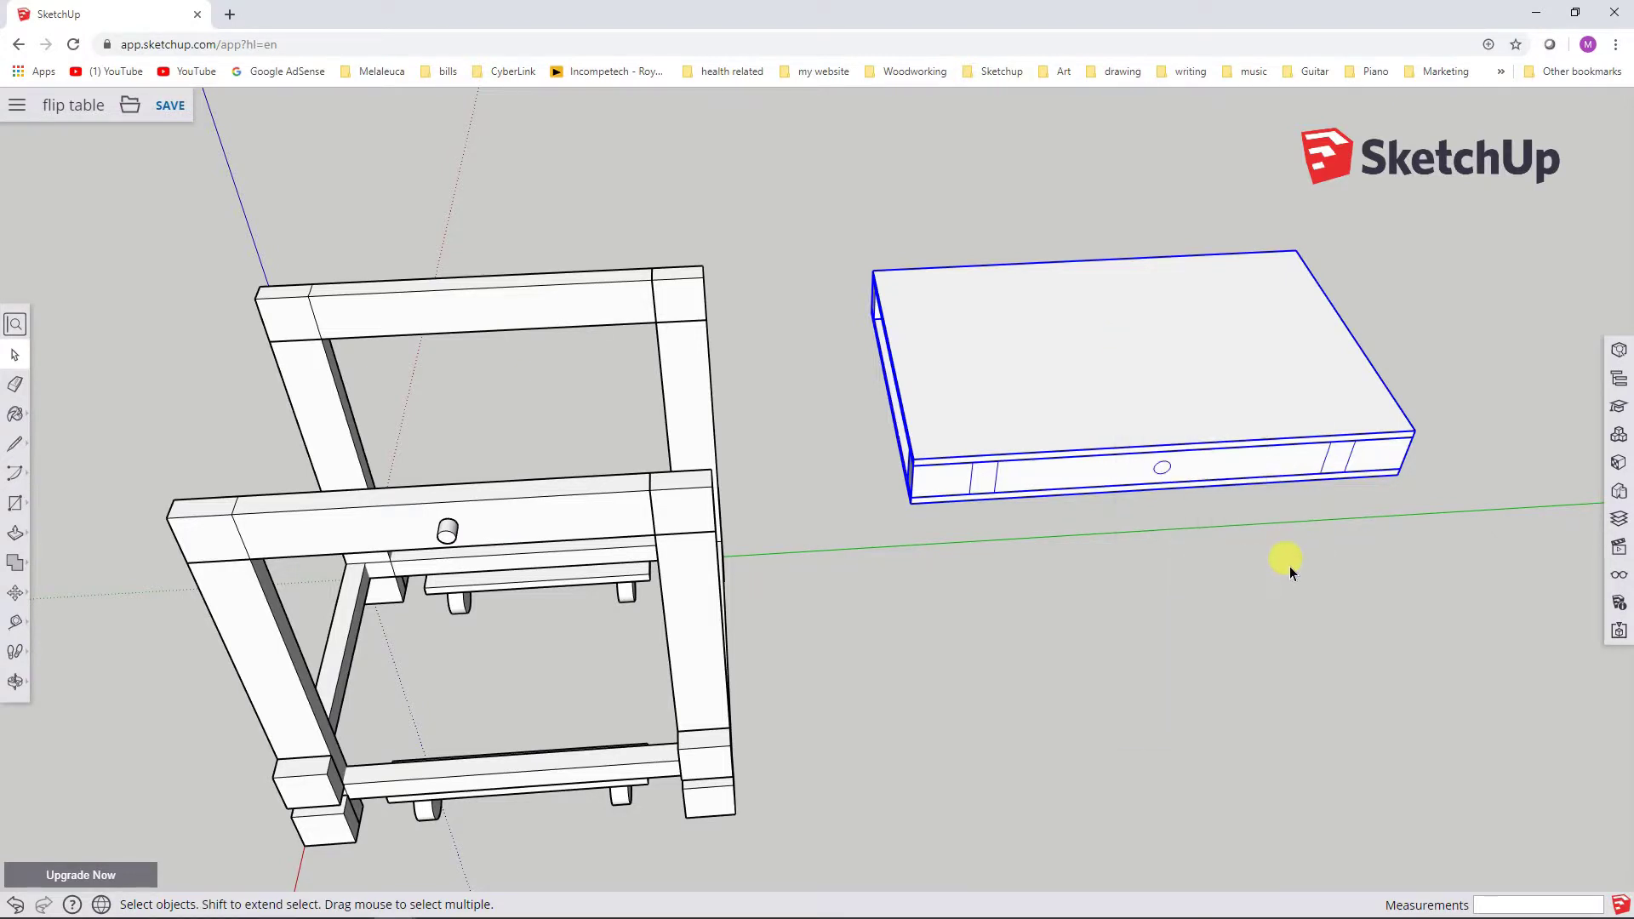
Hide the upper panel of the tabletop assembly to expose its inner frame.
{"action": "left_click", "coordinate": [1195, 387]}
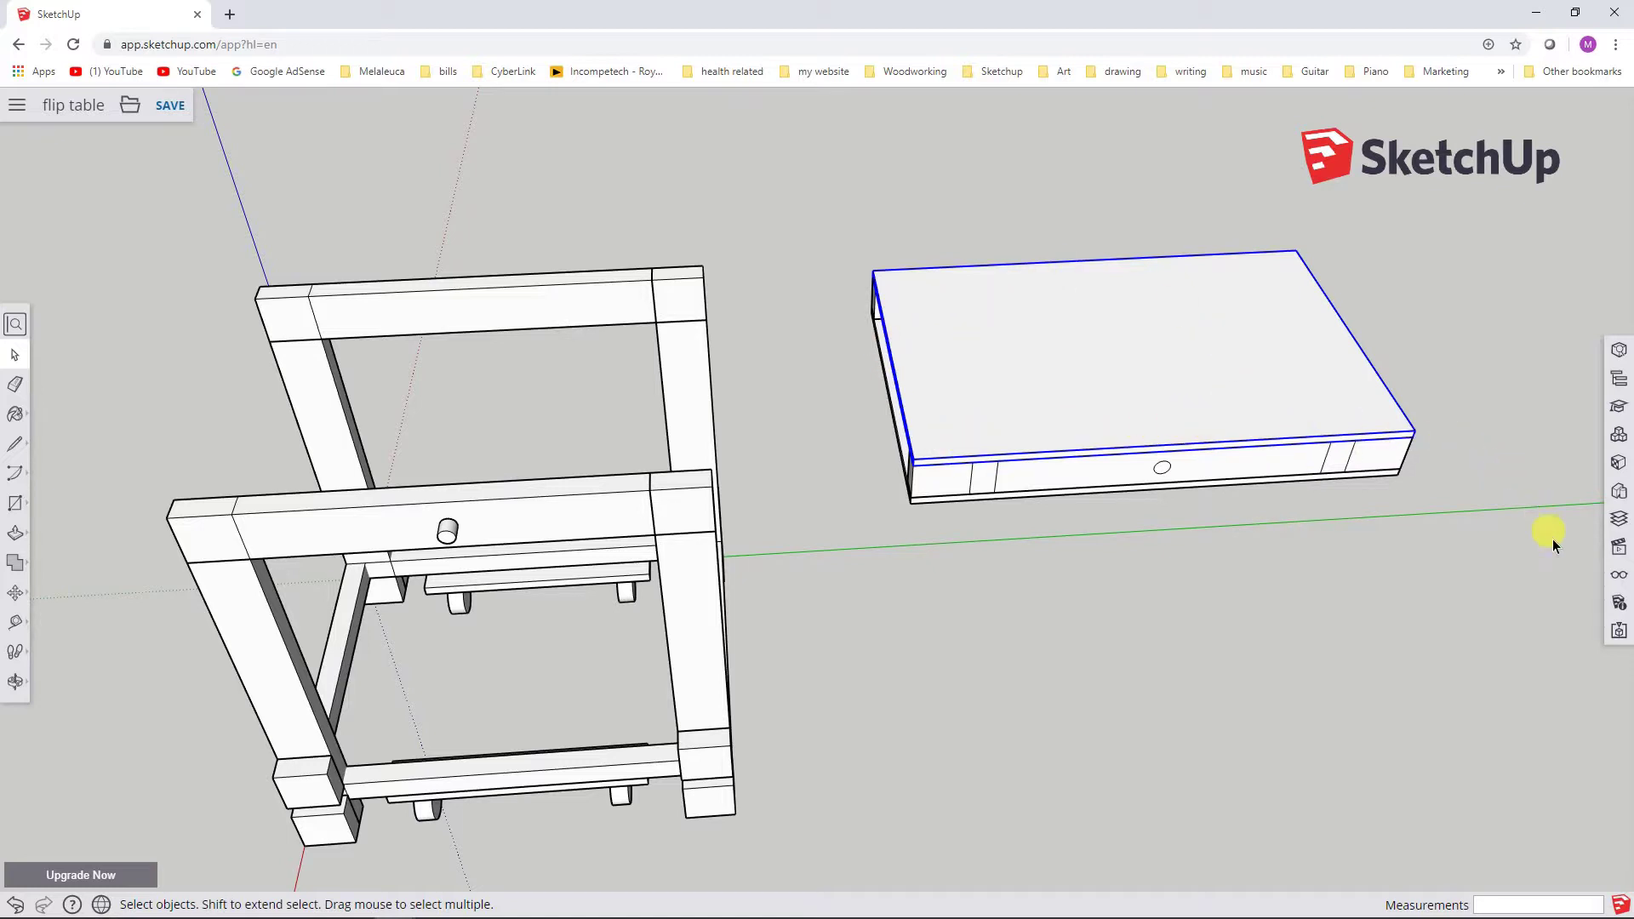
{"action": "right_click", "coordinate": [1278, 401]}
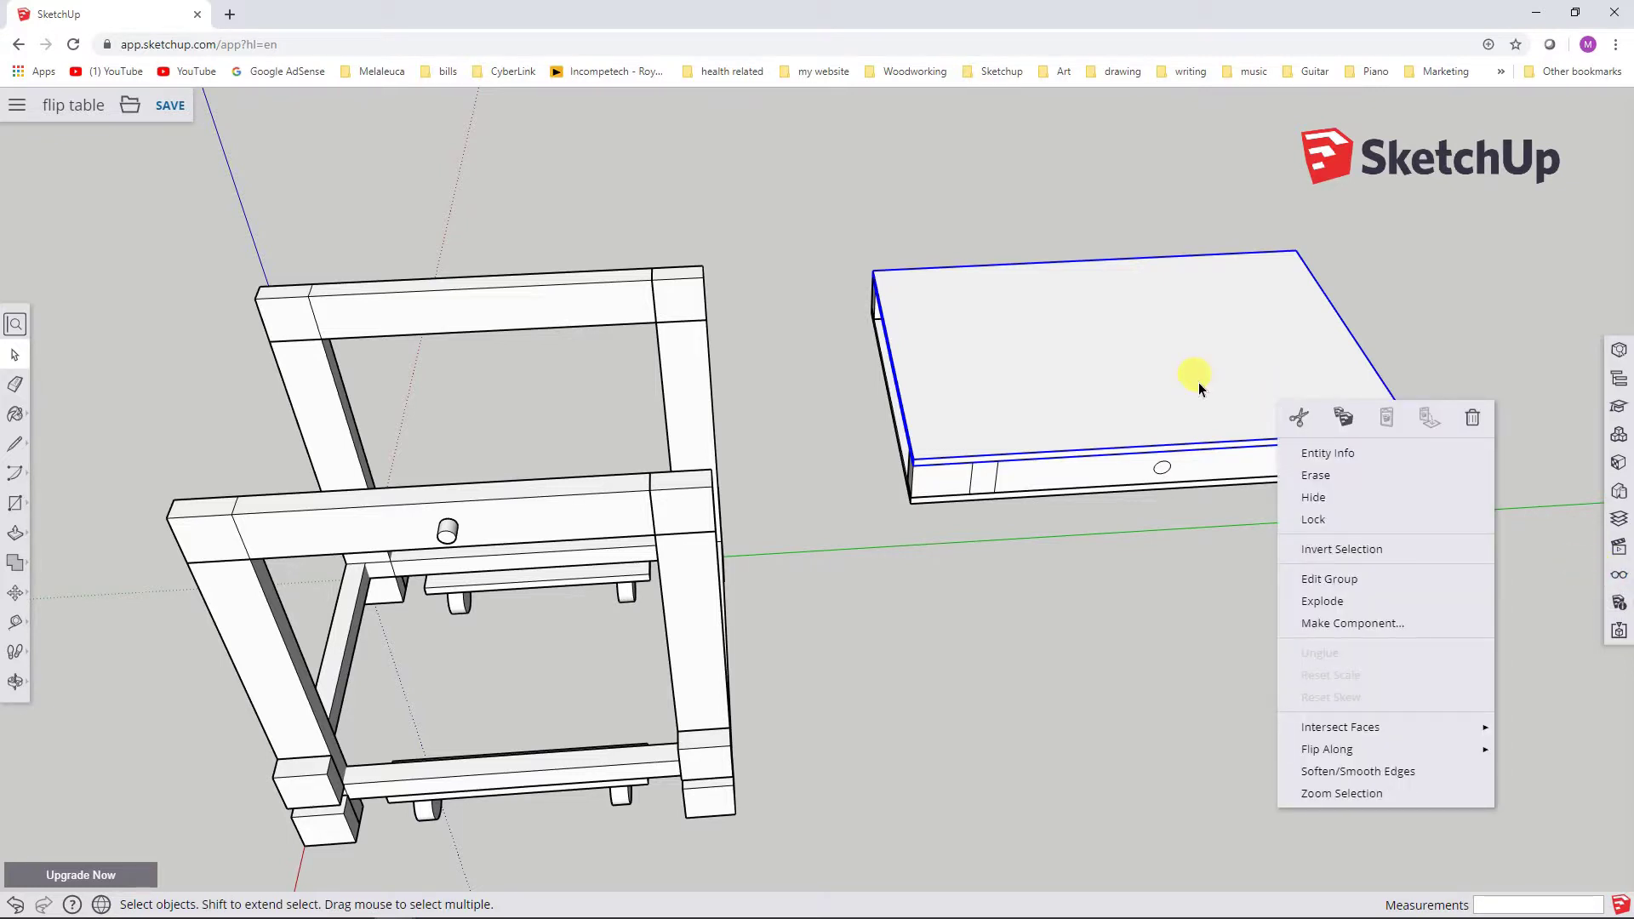
{"action": "left_click", "coordinate": [1331, 497]}
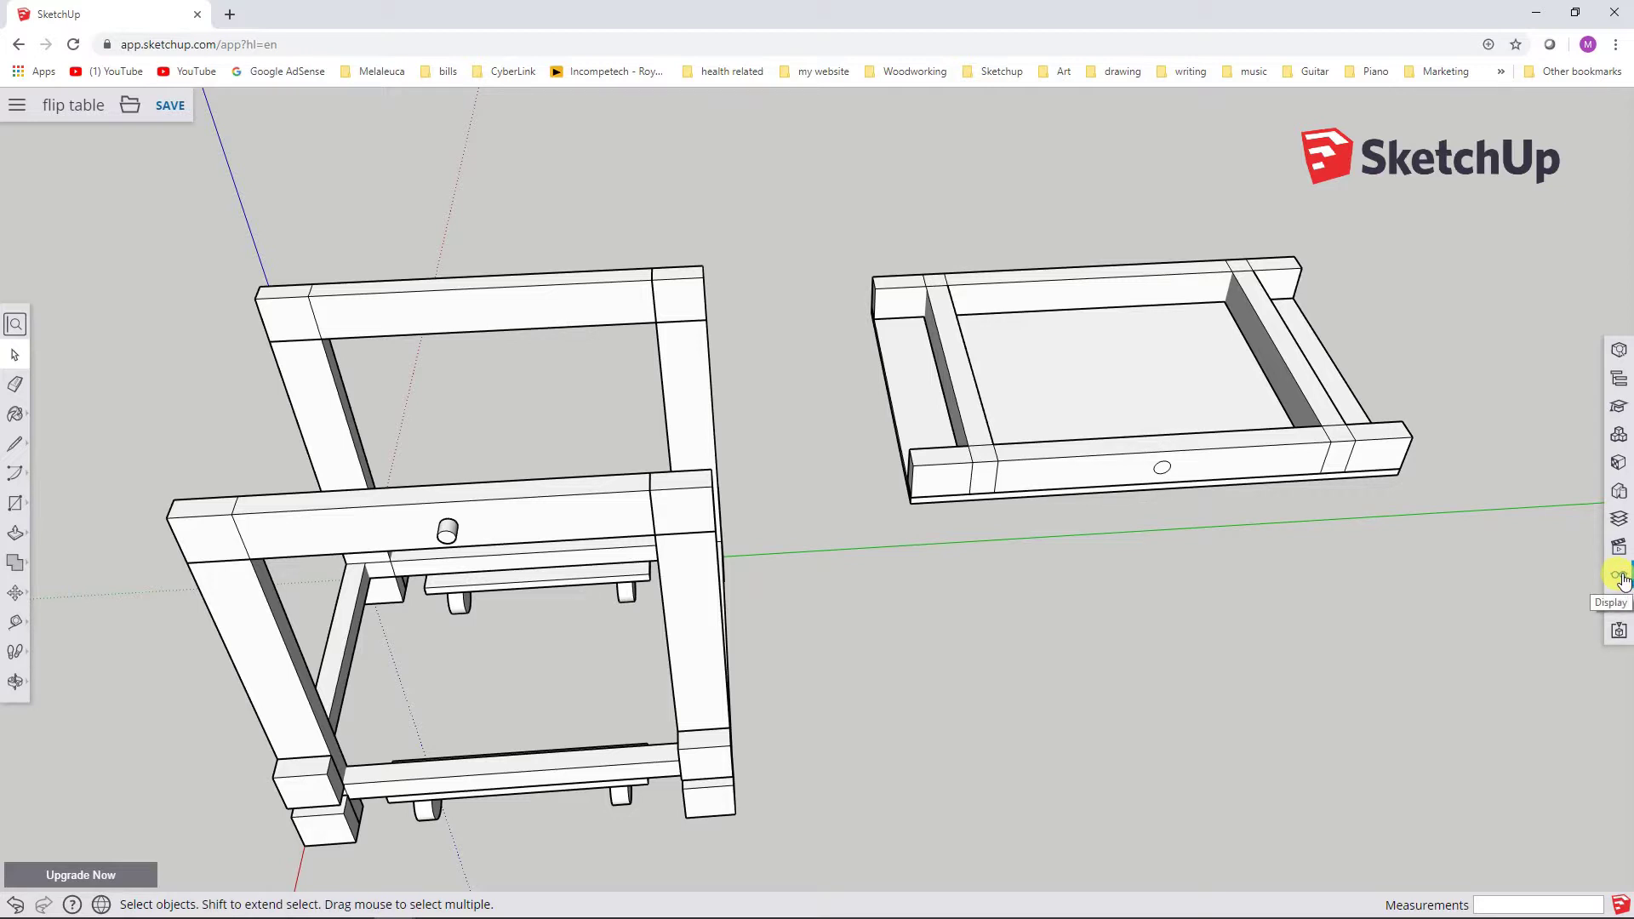
Turn on the display of hidden objects and unhide the tabletop assembly's upper panel.
{"action": "left_click", "coordinate": [1621, 577]}
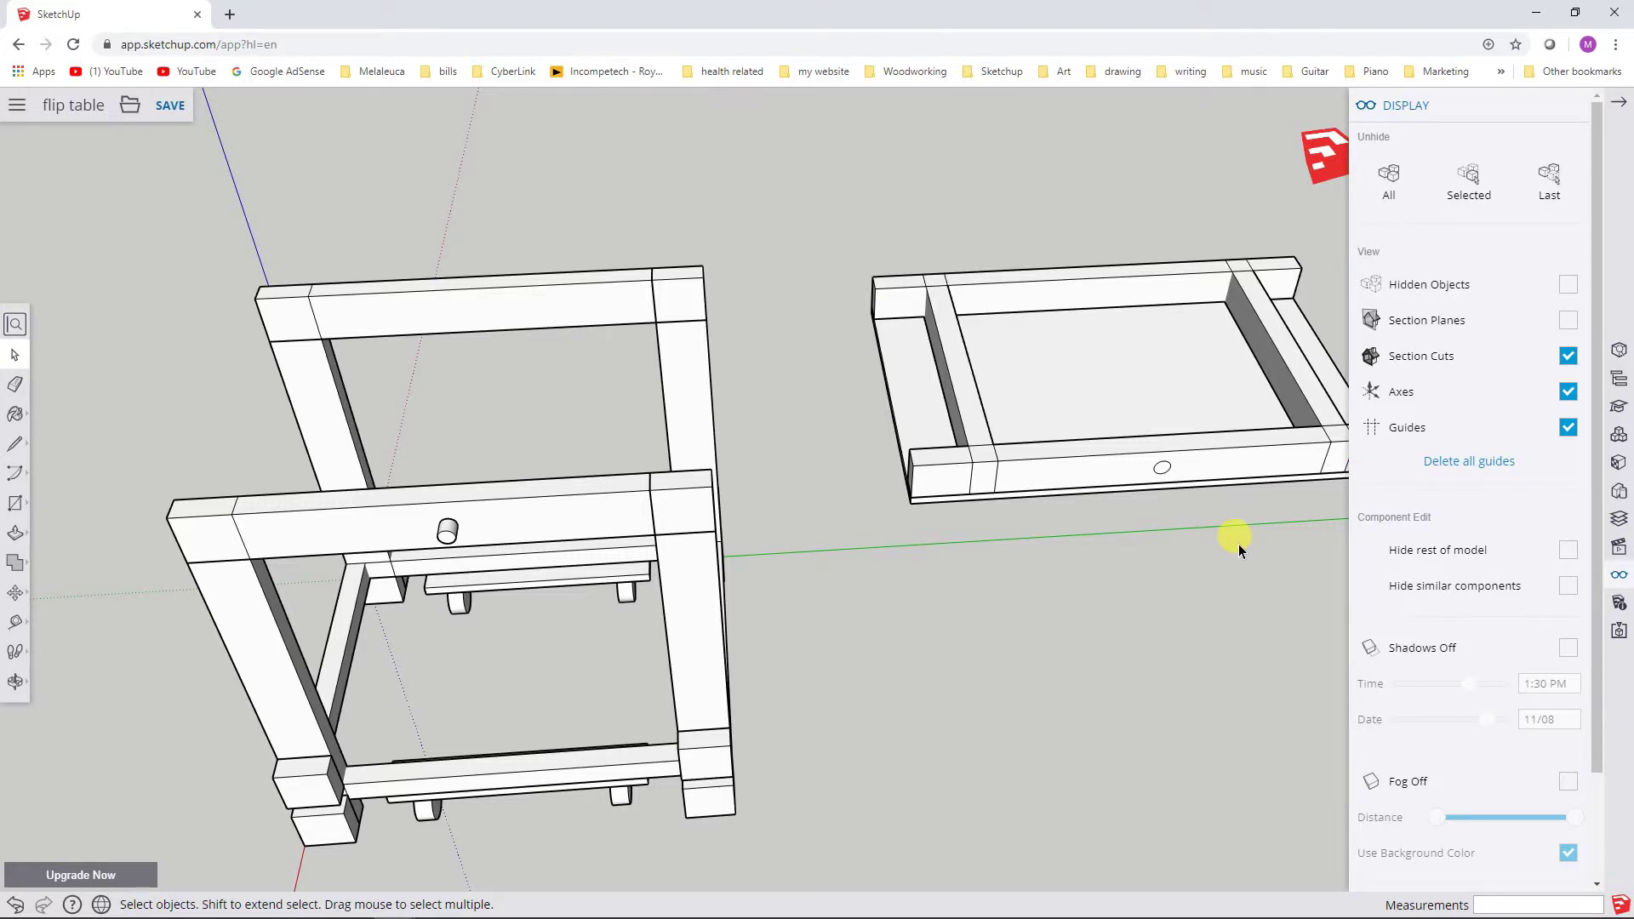
{"action": "middle_click_drag", "start_coordinate": [1239, 544], "coordinate": [958, 518], "text": "shift"}
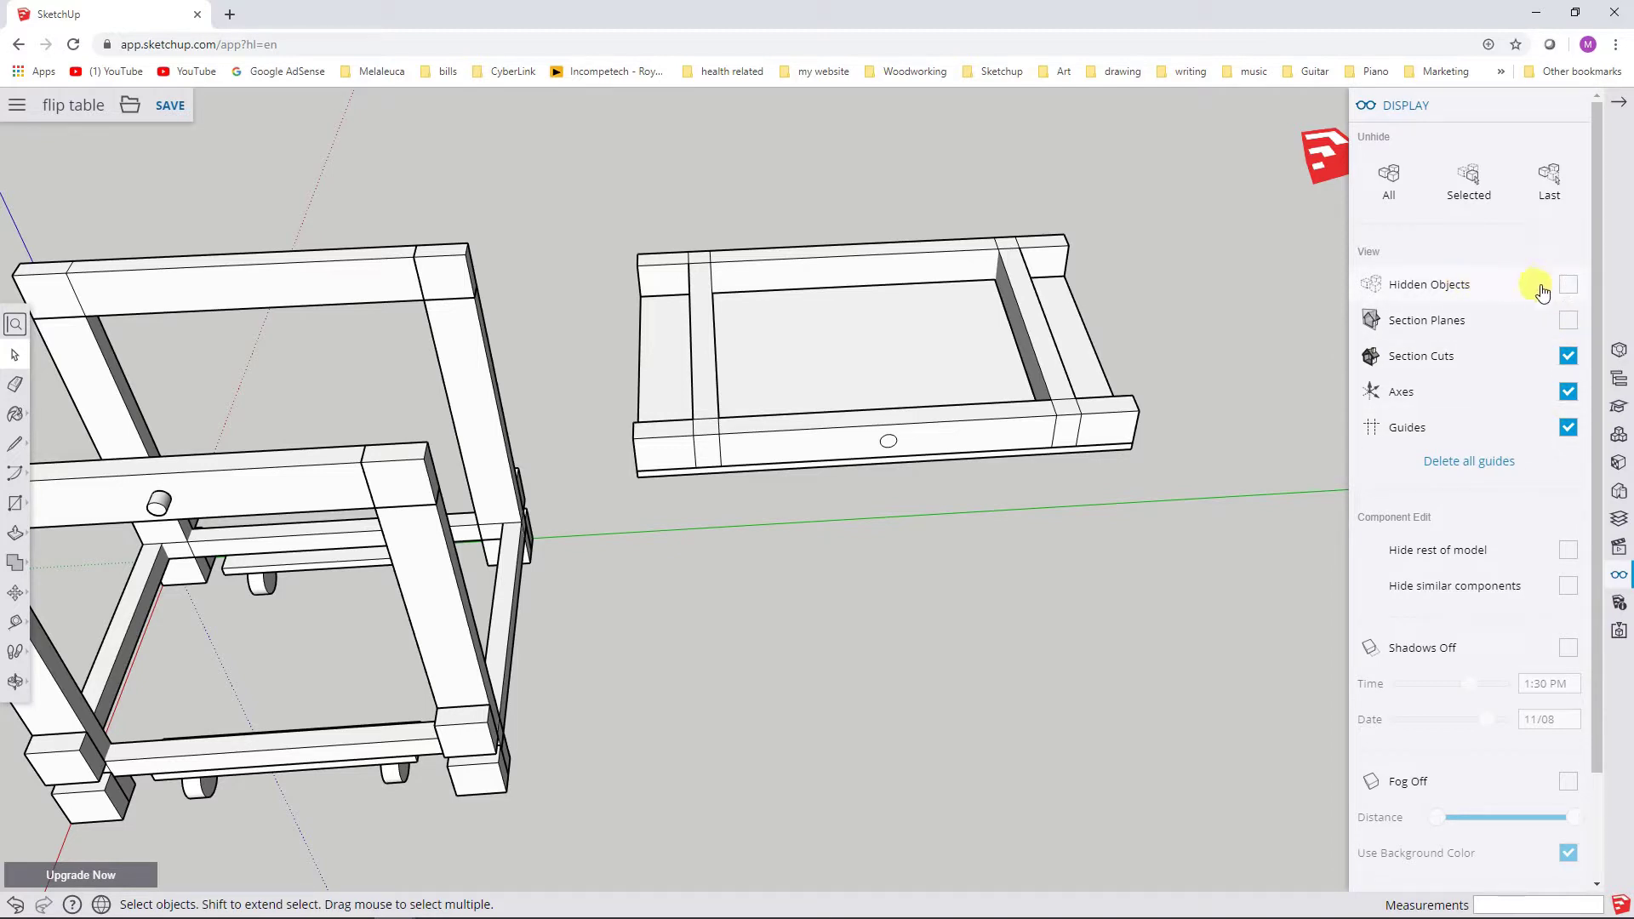
{"action": "left_click", "coordinate": [1569, 285]}
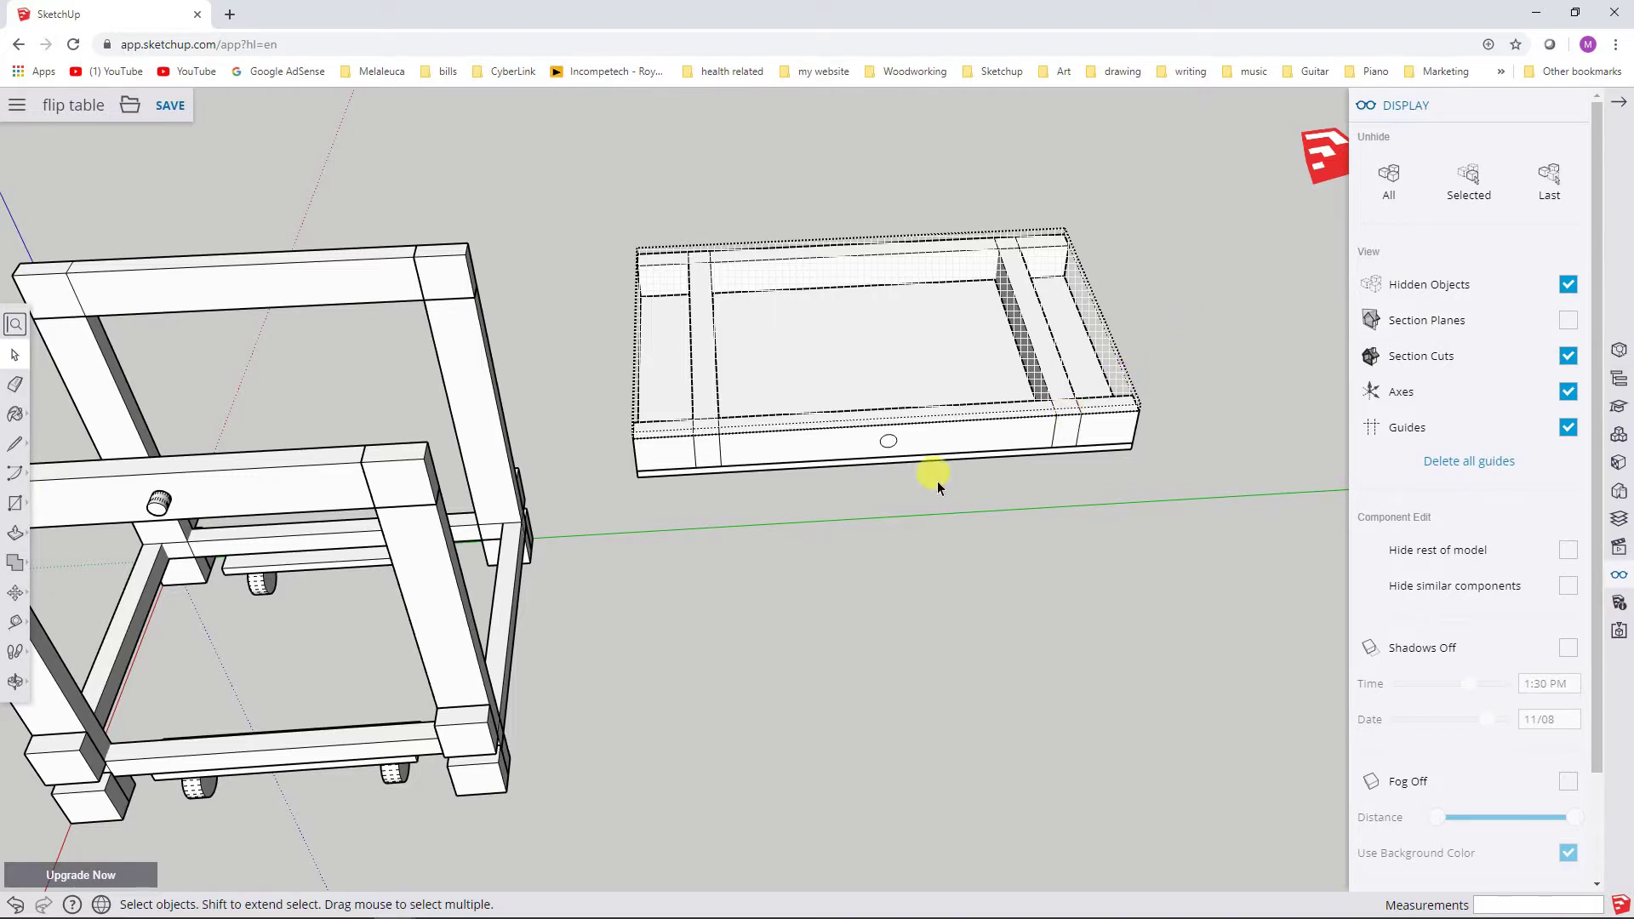
{"action": "middle_click", "coordinate": [870, 494]}
{"action": "middle_click_drag", "start_coordinate": [871, 494], "coordinate": [1167, 419]}
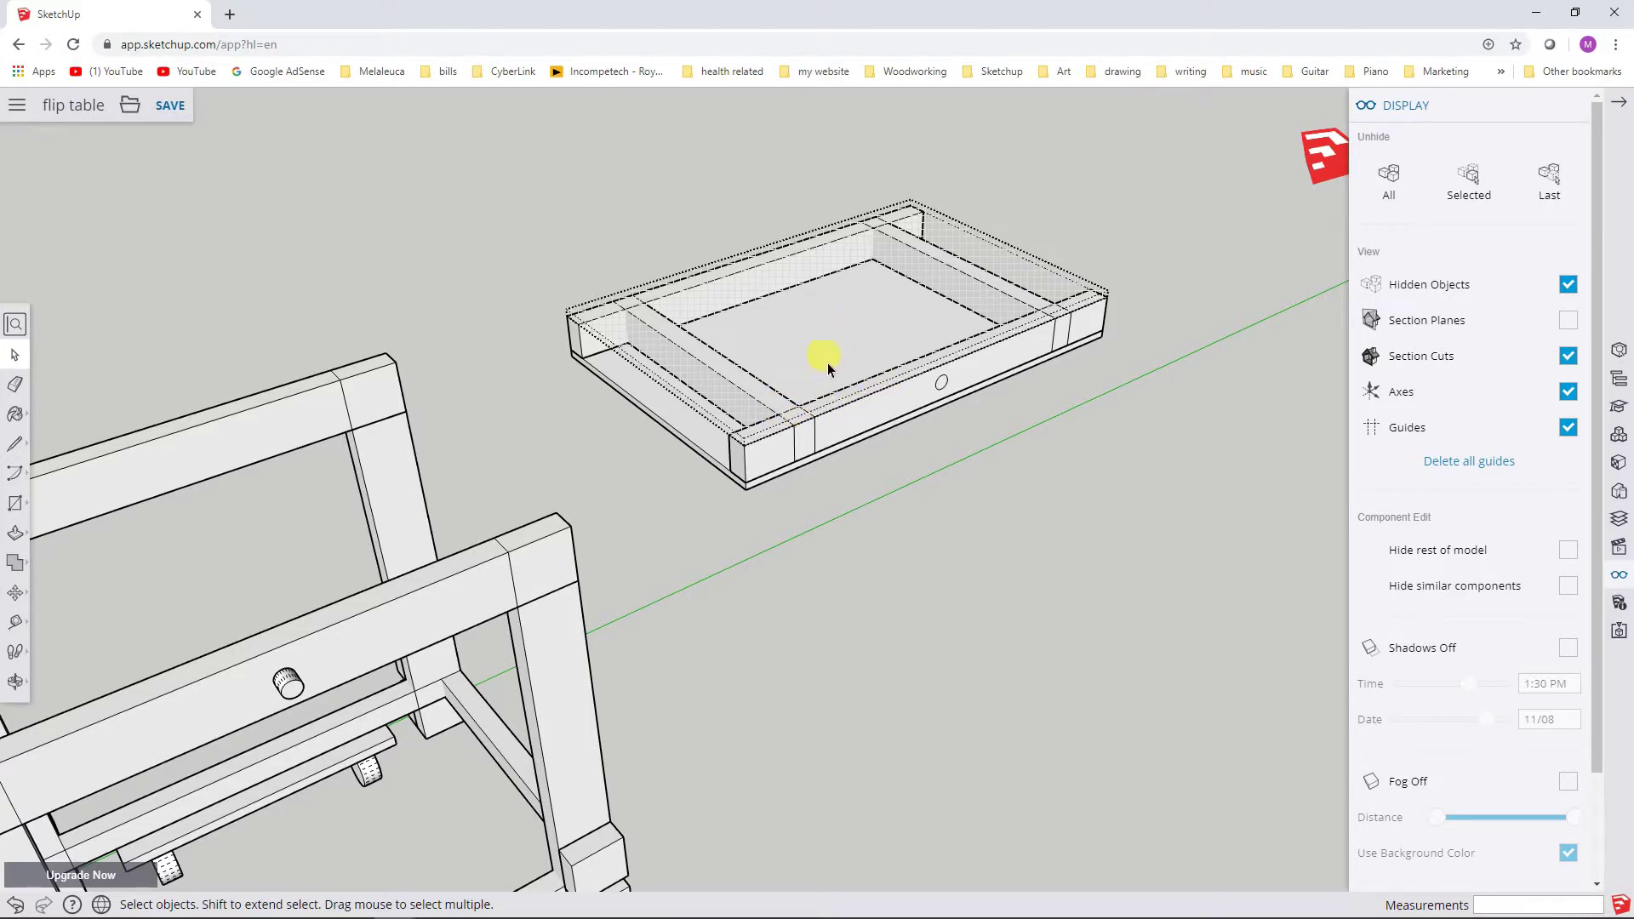
{"action": "right_click", "coordinate": [723, 386]}
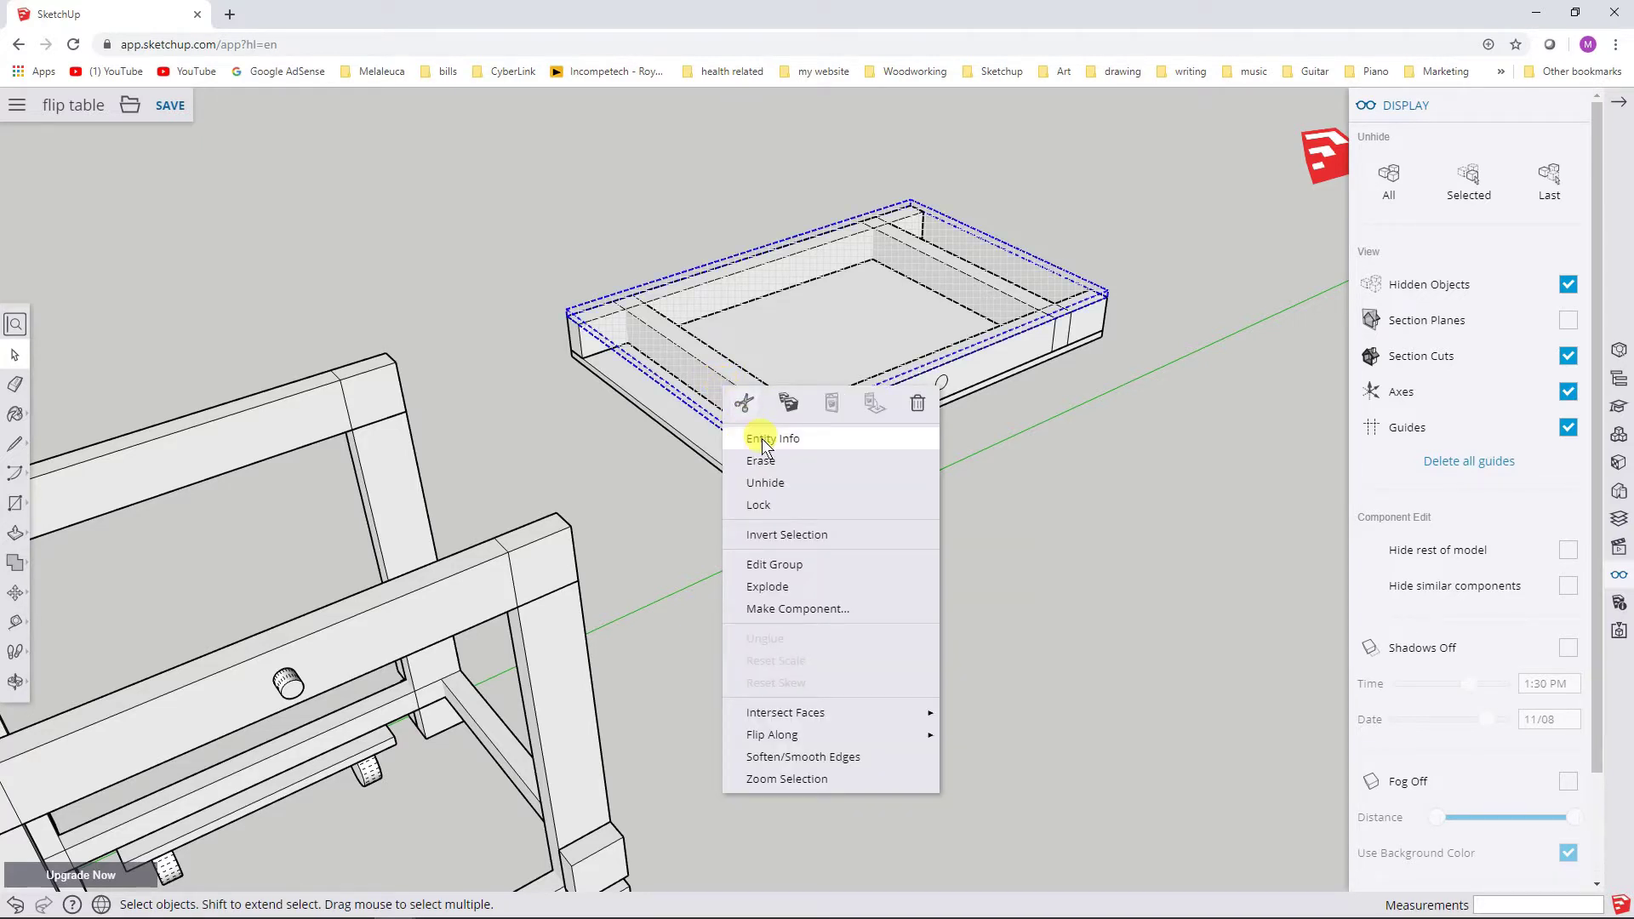
{"action": "left_click", "coordinate": [793, 487]}
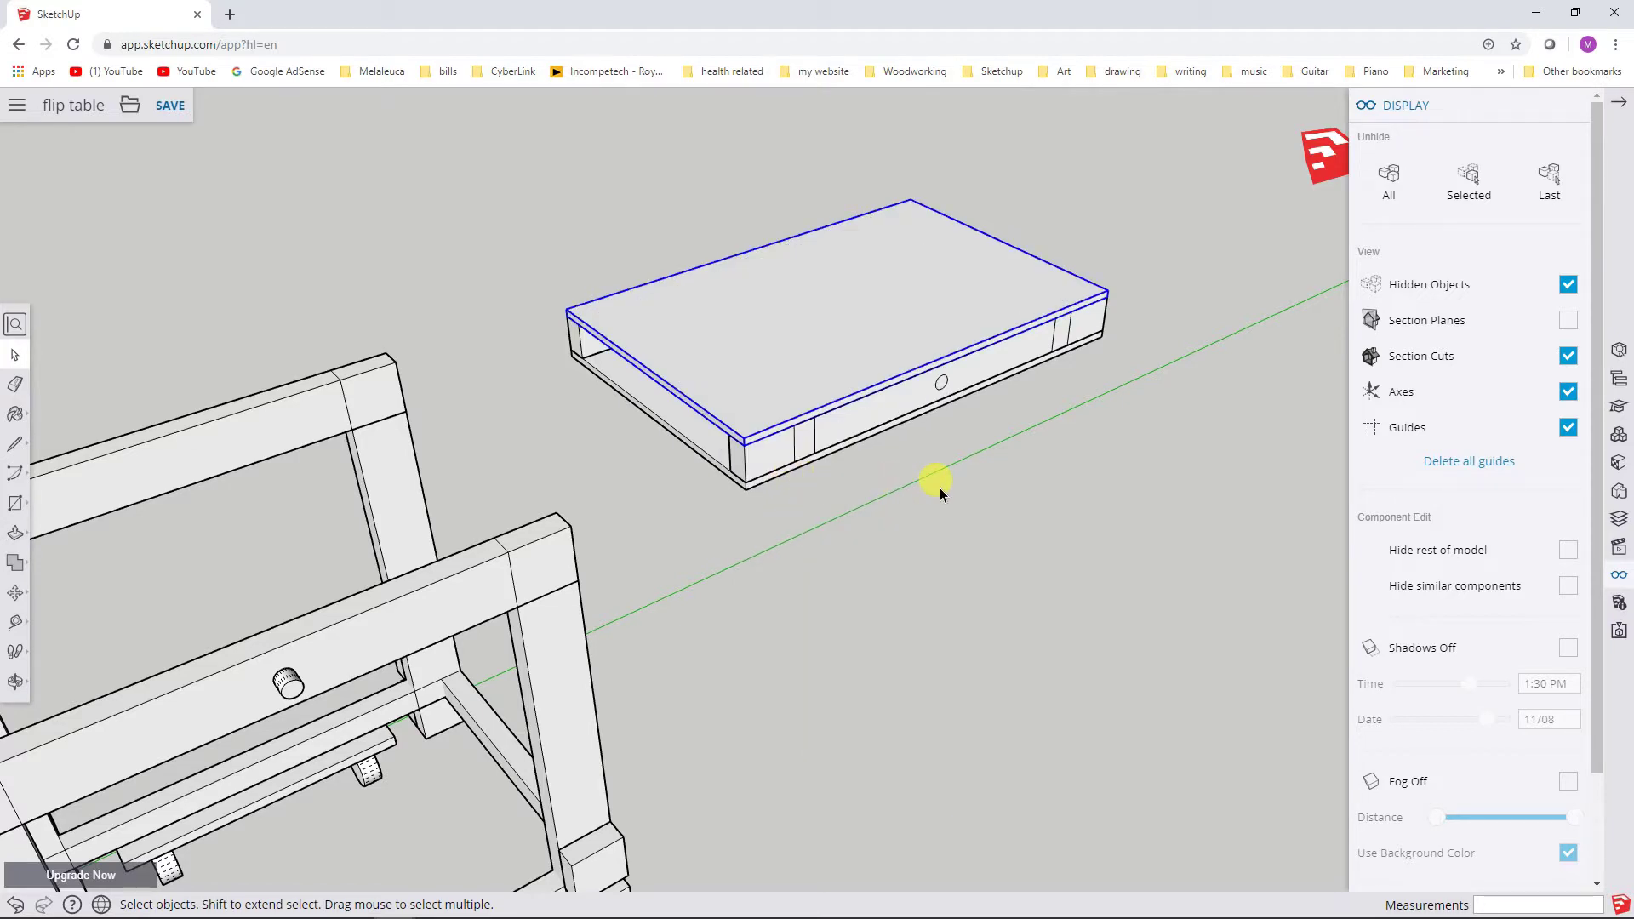
Hide the tabletop's upper panel again and turn off the display of hidden objects.
{"action": "right_click", "coordinate": [833, 332]}
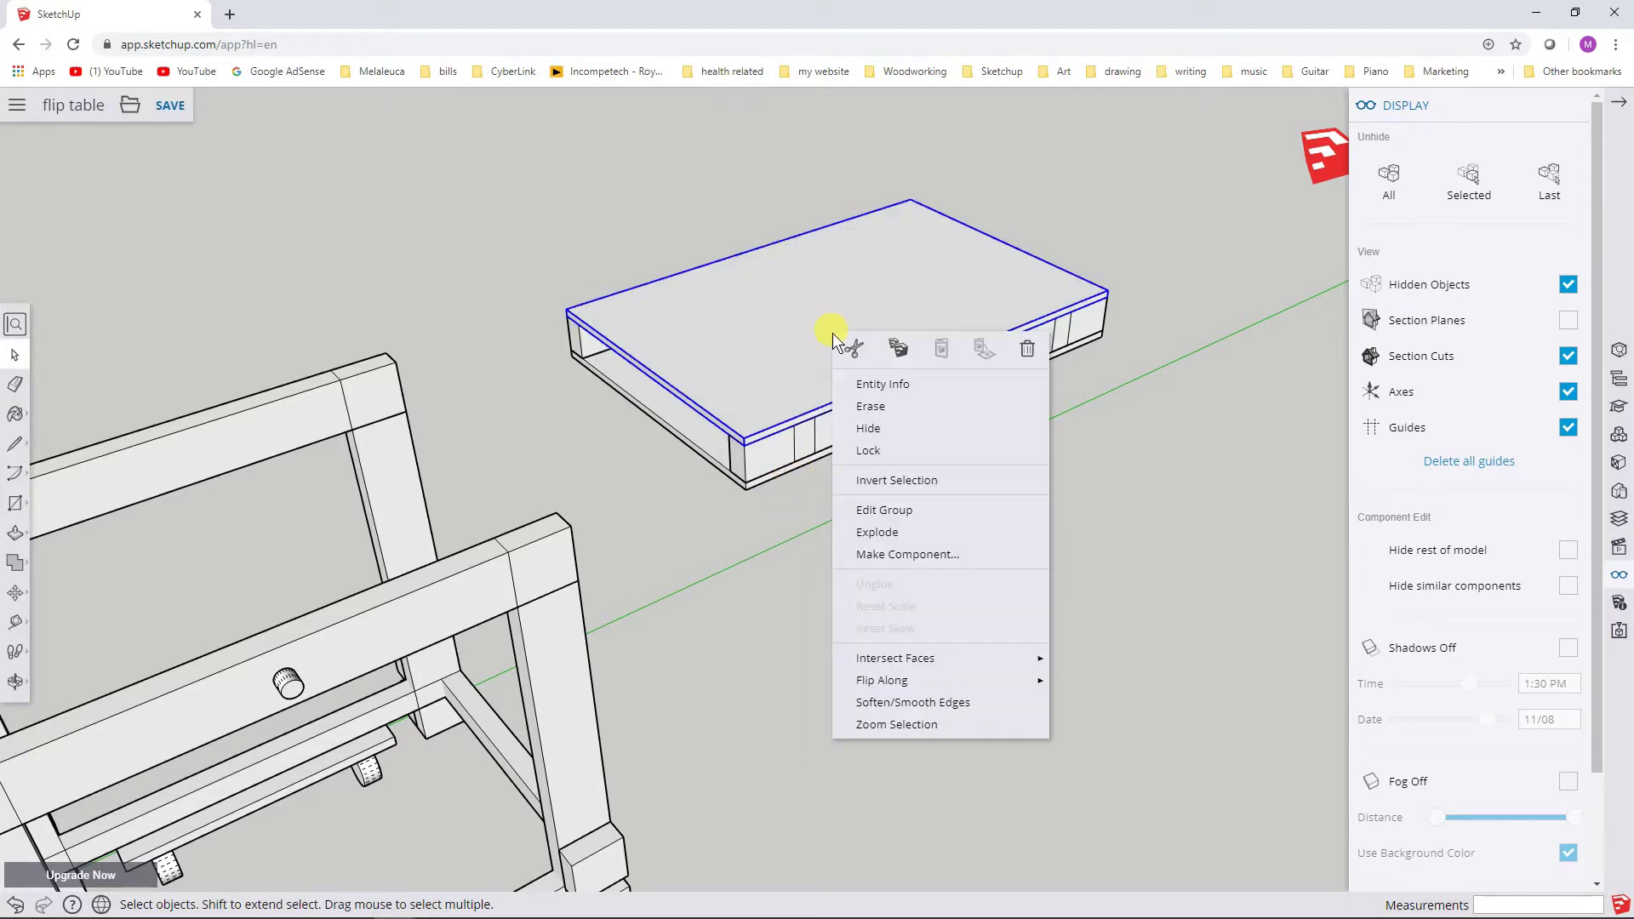
{"action": "left_click", "coordinate": [901, 427]}
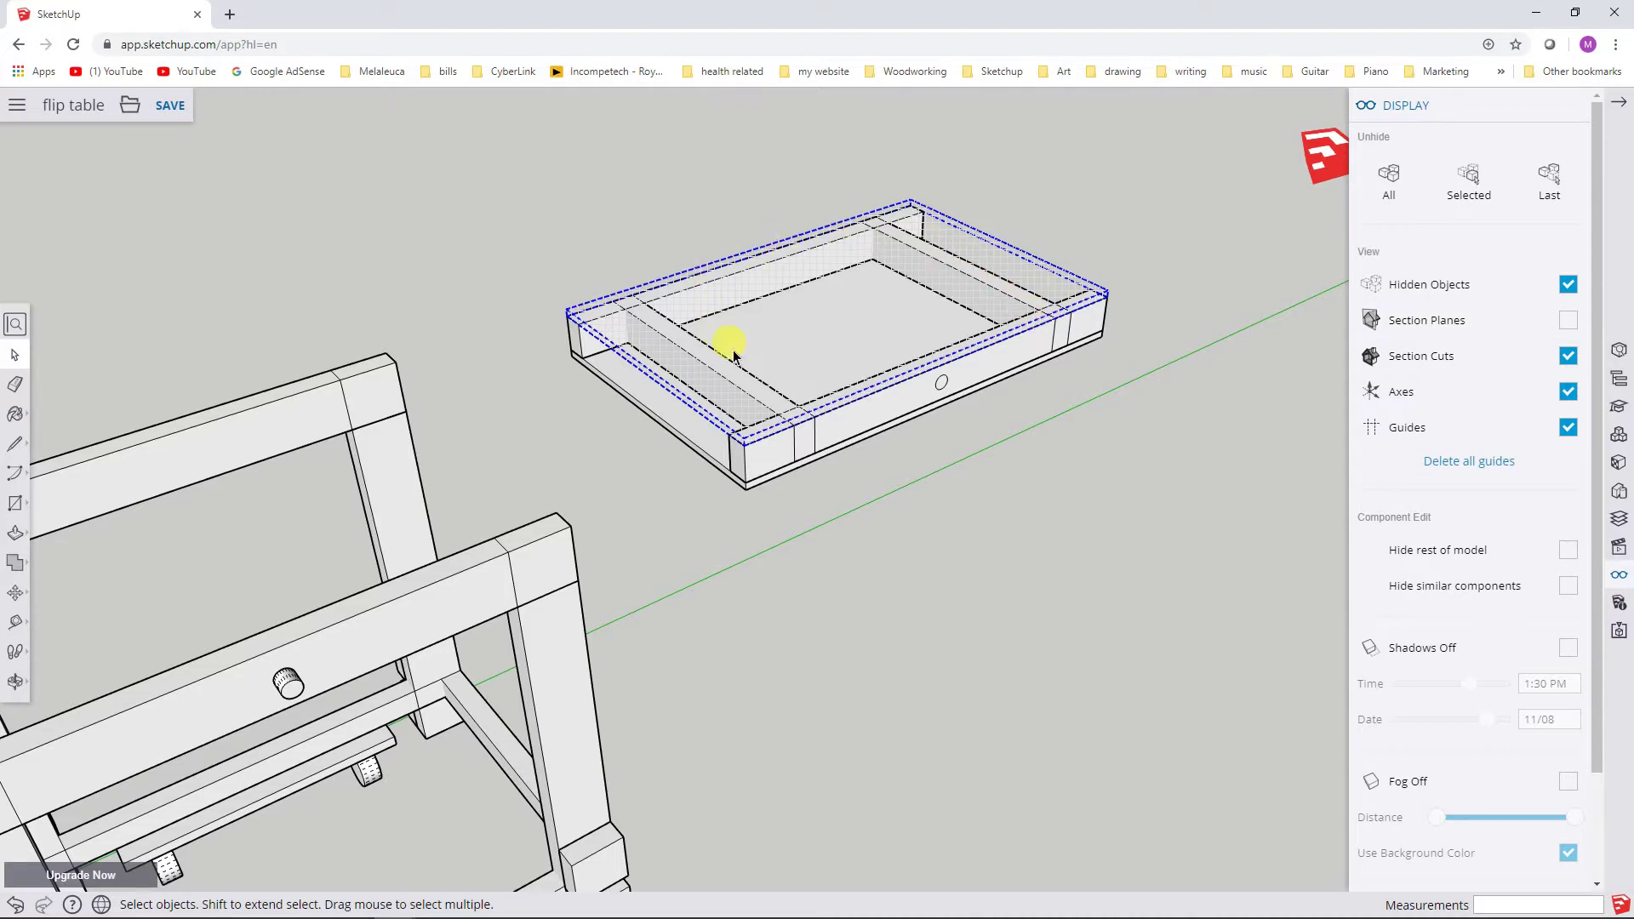
{"action": "left_click", "coordinate": [1567, 286]}
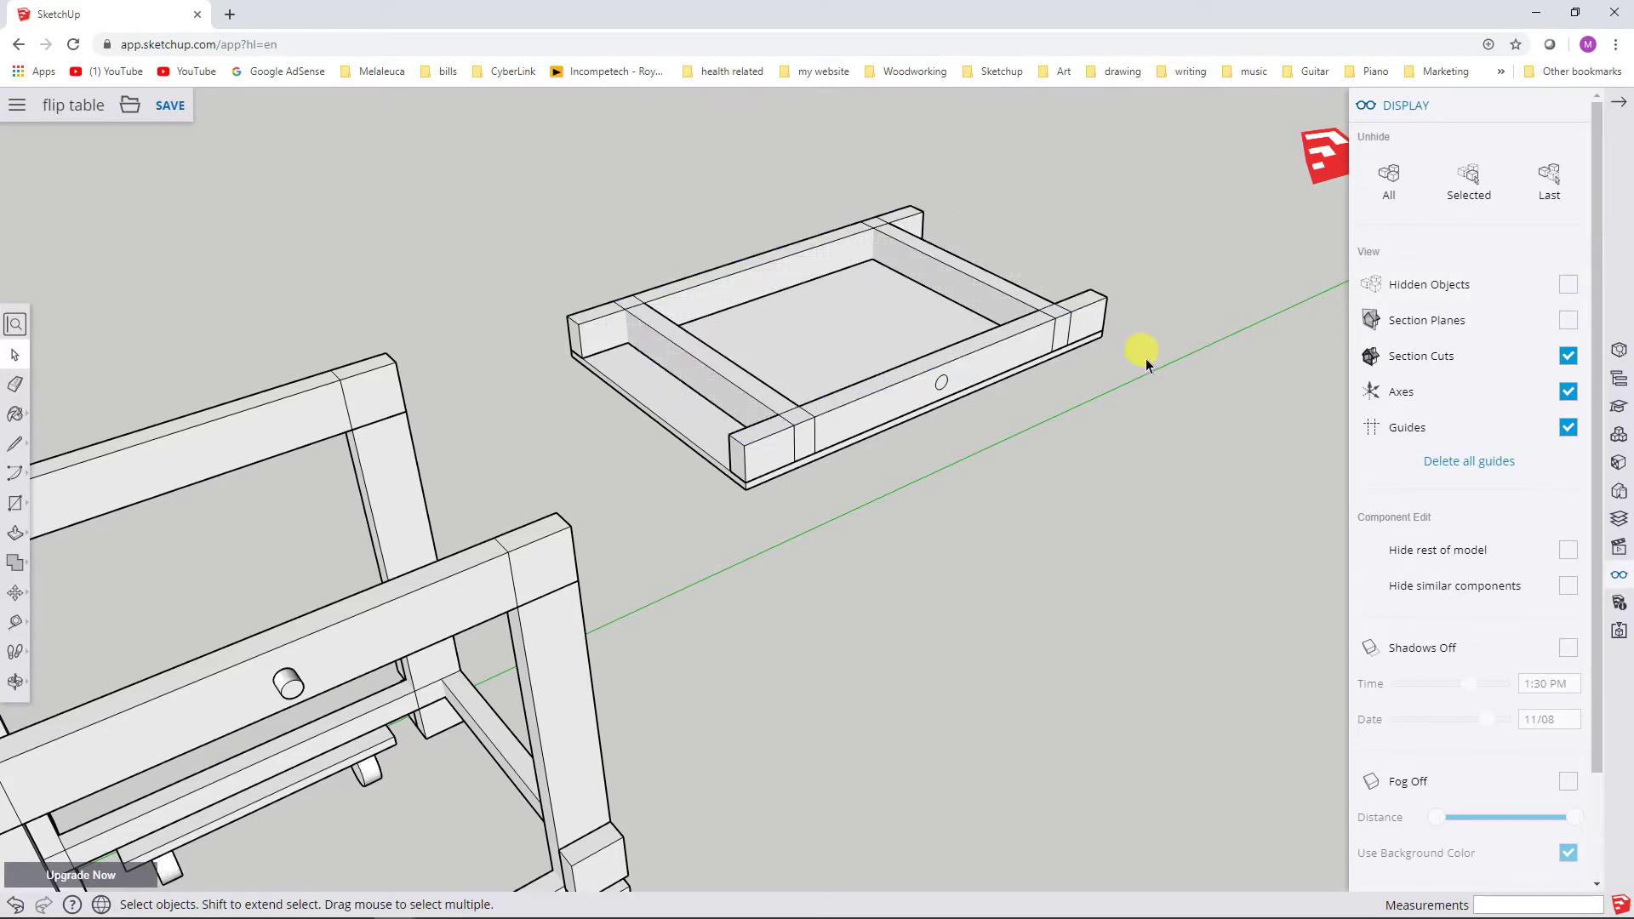
Inspect the exposed inner frame from above and side-on, then show hidden objects and unhide the upper panel.
{"action": "middle_click_drag", "start_coordinate": [1060, 212], "coordinate": [1007, 343]}
{"action": "middle_click_drag", "start_coordinate": [1115, 206], "coordinate": [978, 547]}
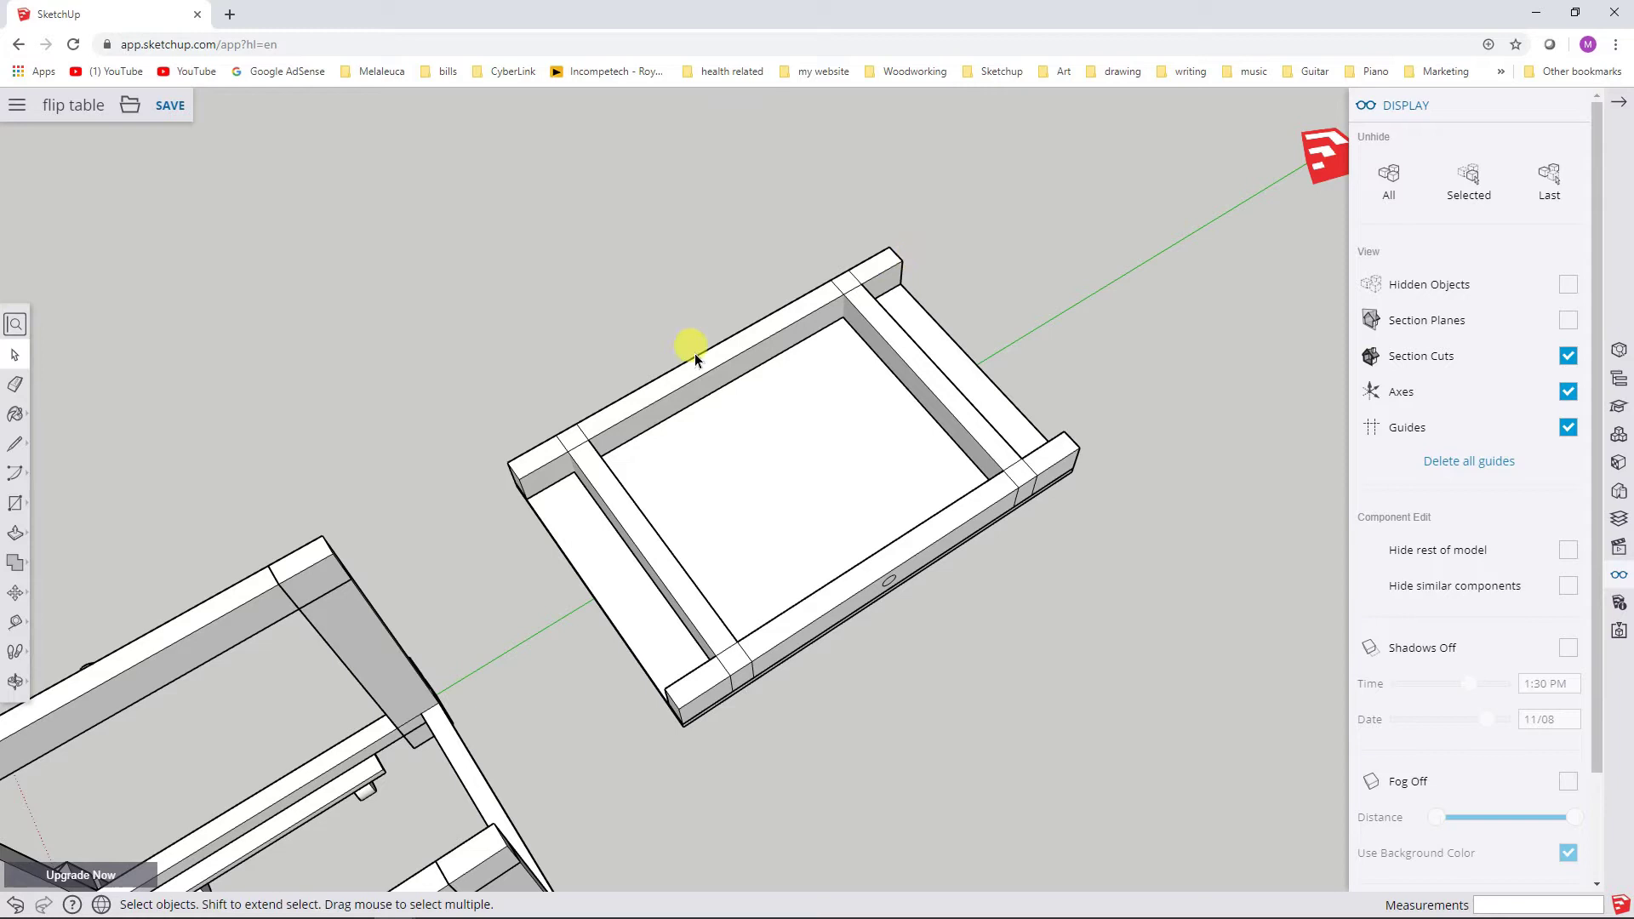
{"action": "middle_click_drag", "start_coordinate": [672, 473], "coordinate": [638, 349]}
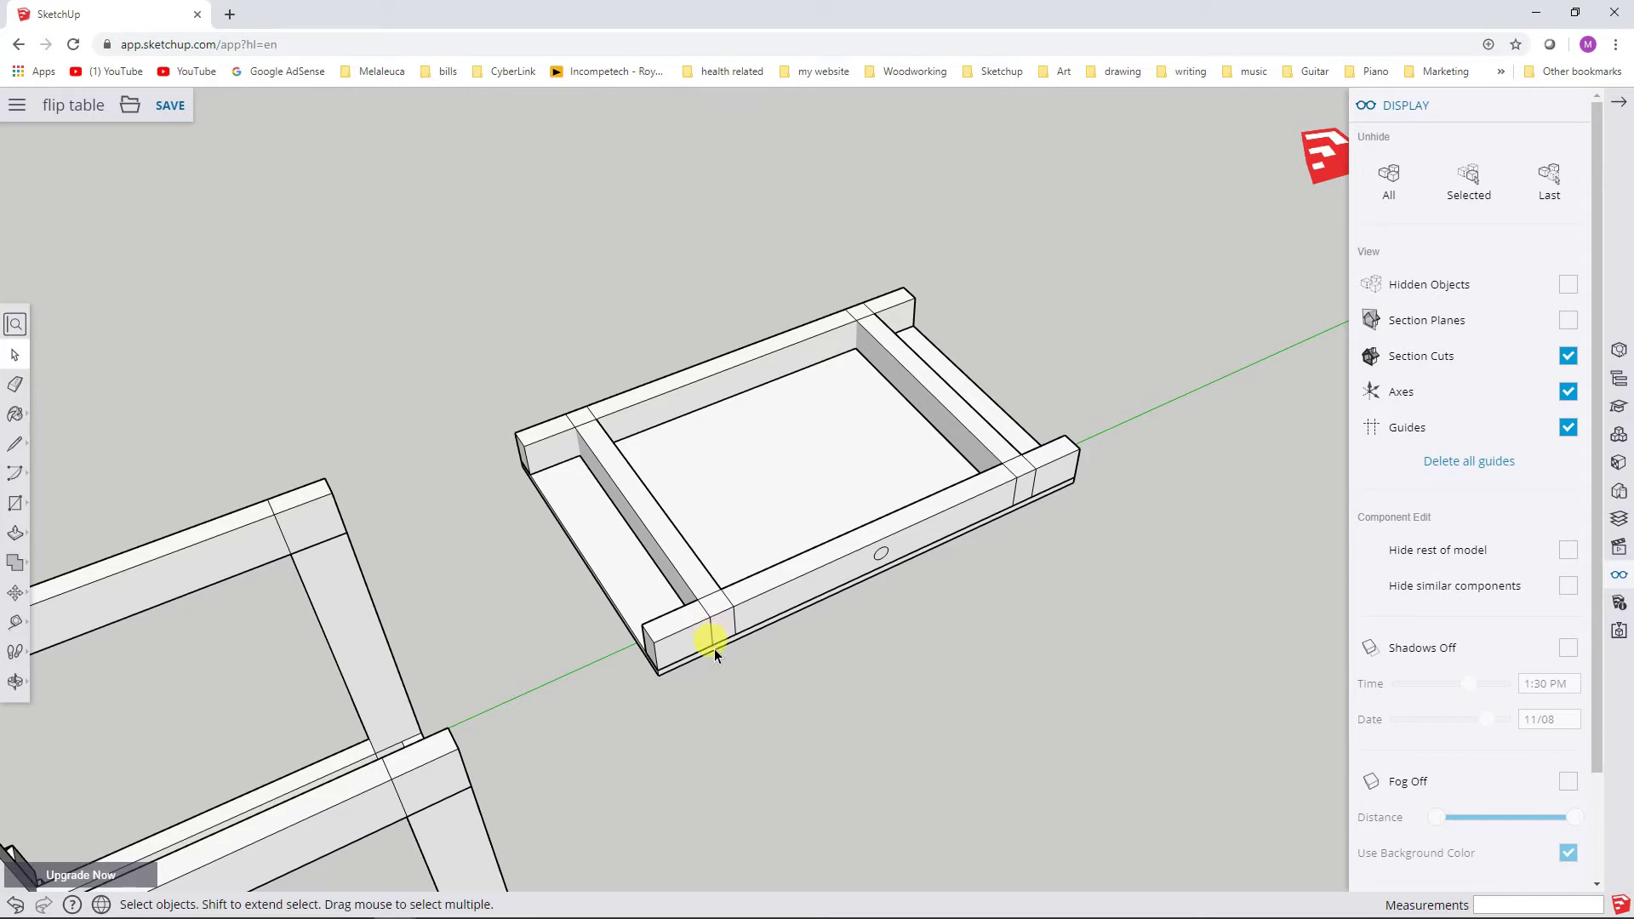
{"action": "middle_click_drag", "start_coordinate": [934, 595], "coordinate": [825, 365]}
{"action": "middle_click_drag", "start_coordinate": [919, 647], "coordinate": [762, 477]}
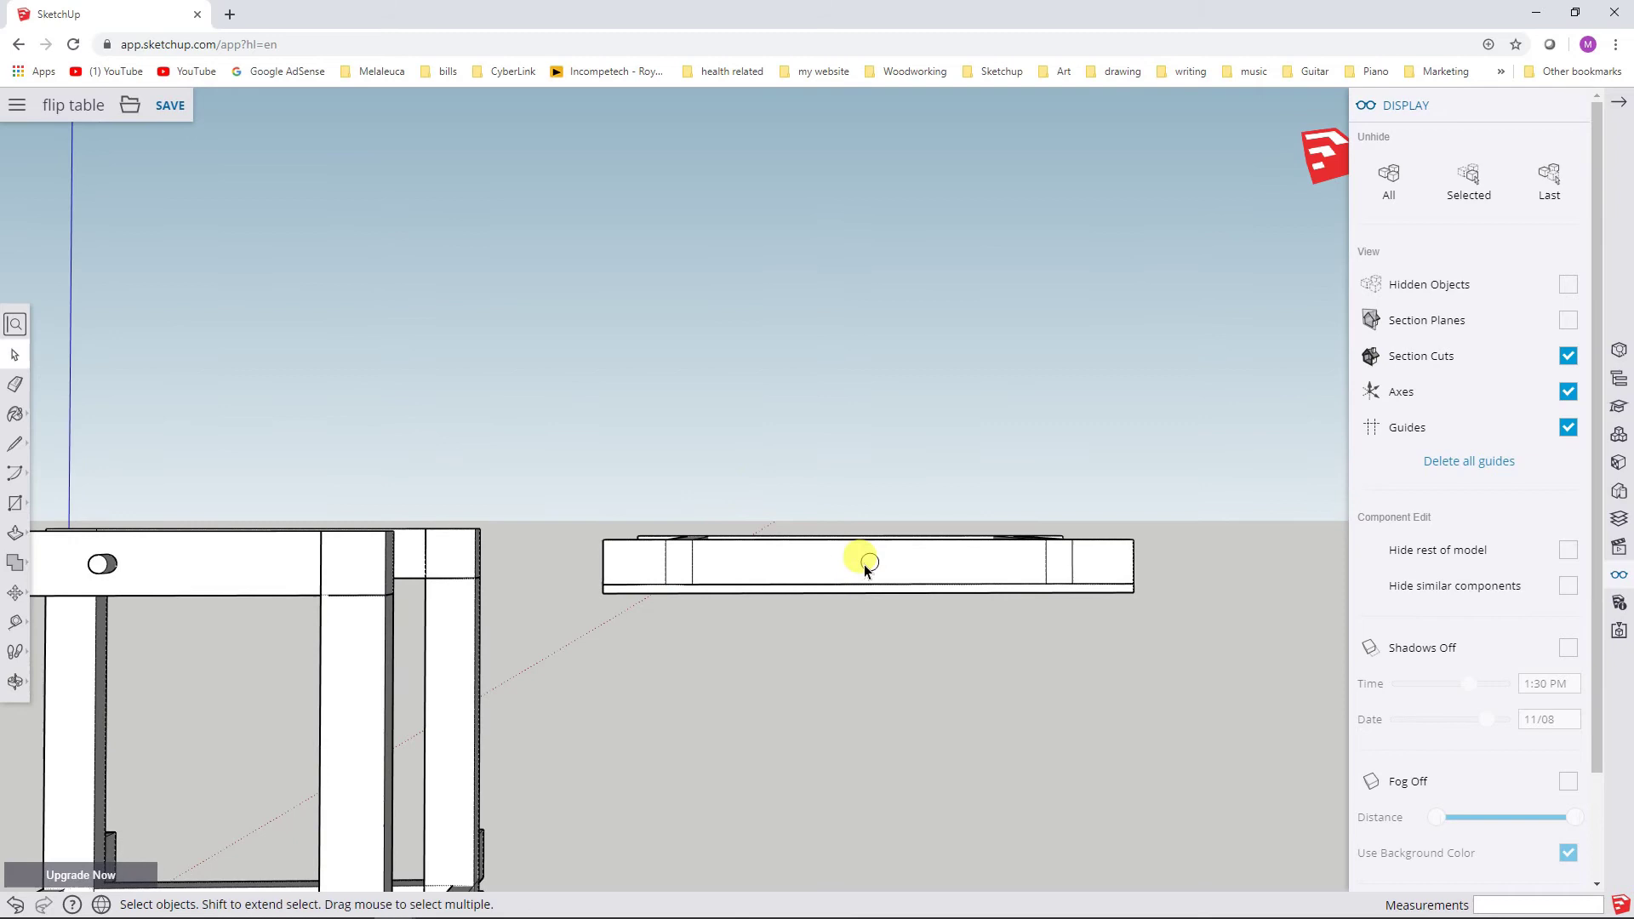
{"action": "scroll", "coordinate": [884, 559], "scroll_direction": "up", "scroll_amount": 6}
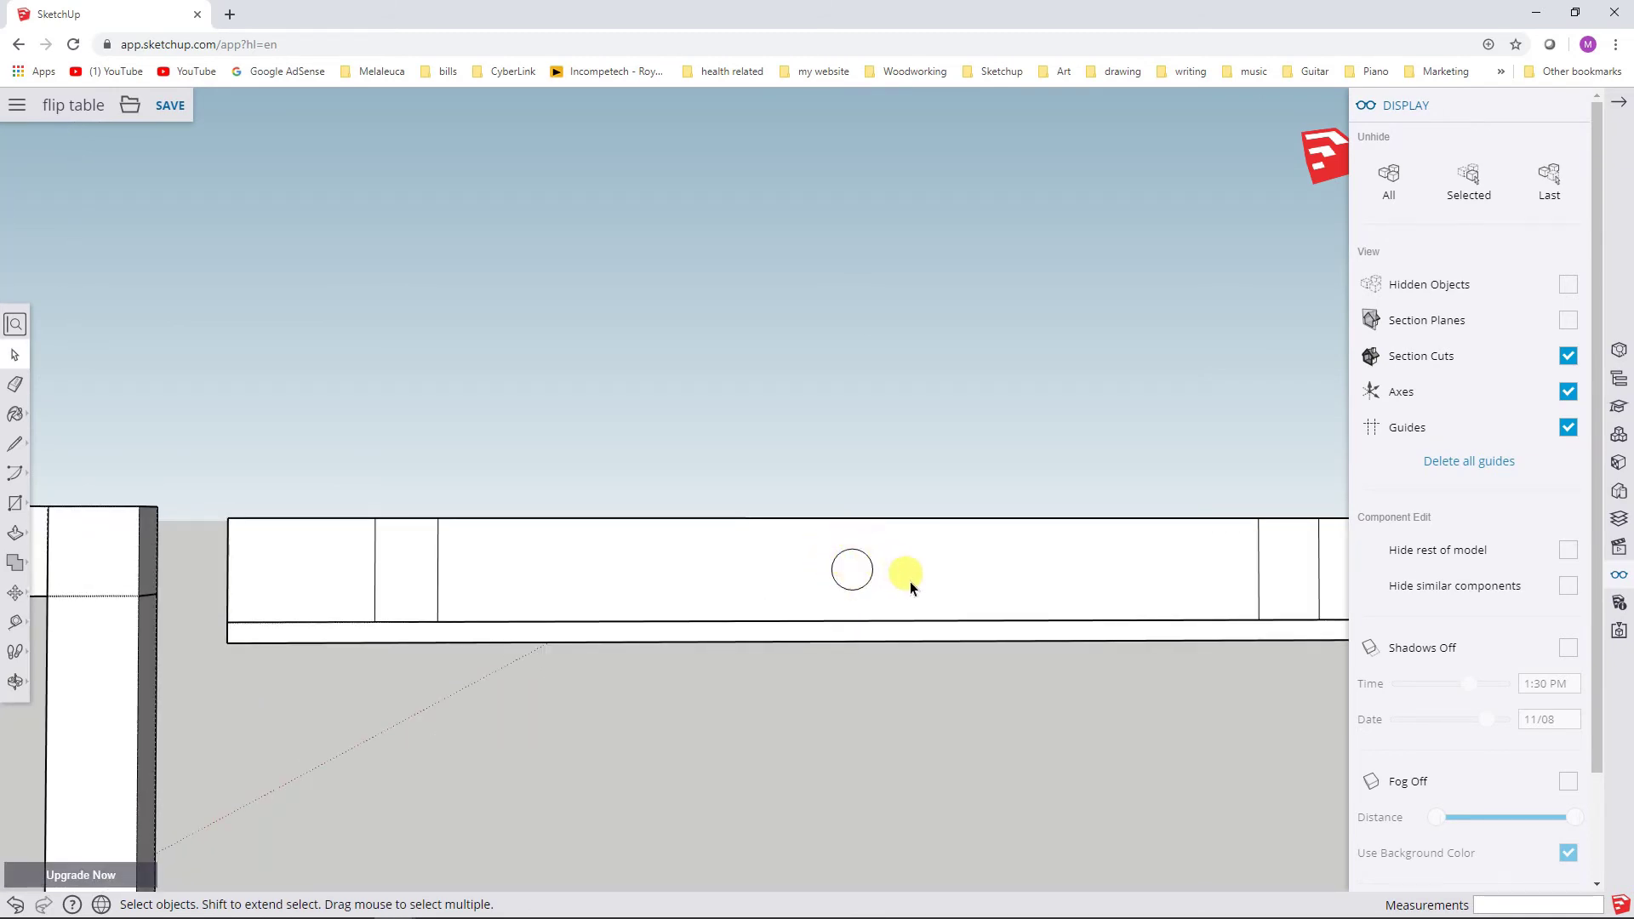
{"action": "left_click", "coordinate": [1568, 284]}
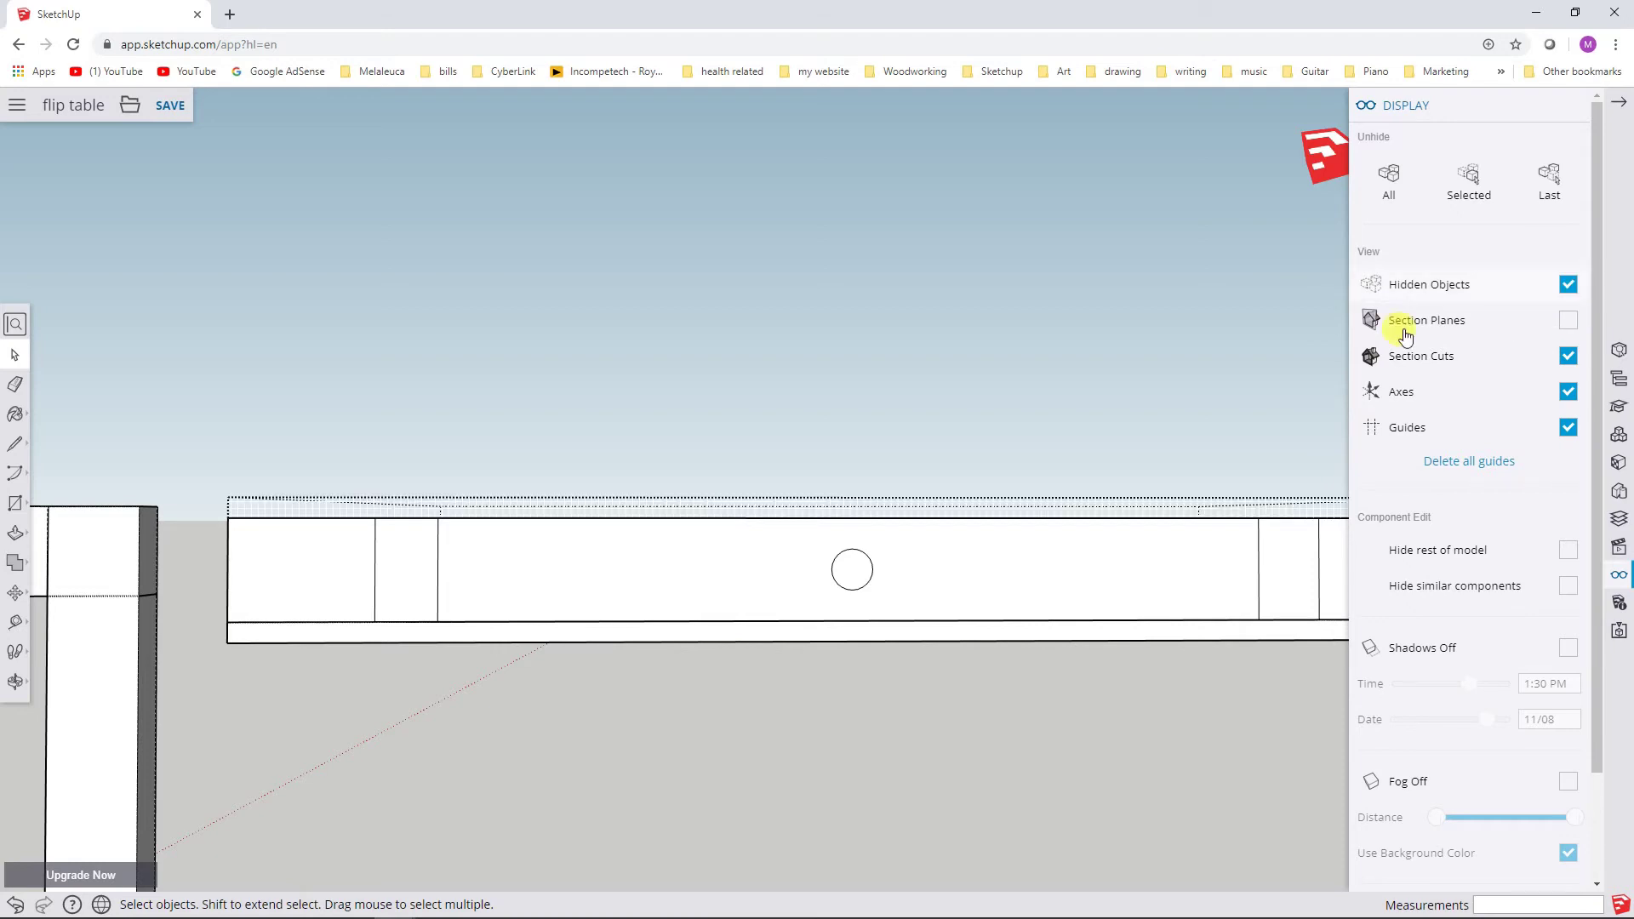
{"action": "right_click", "coordinate": [1016, 506]}
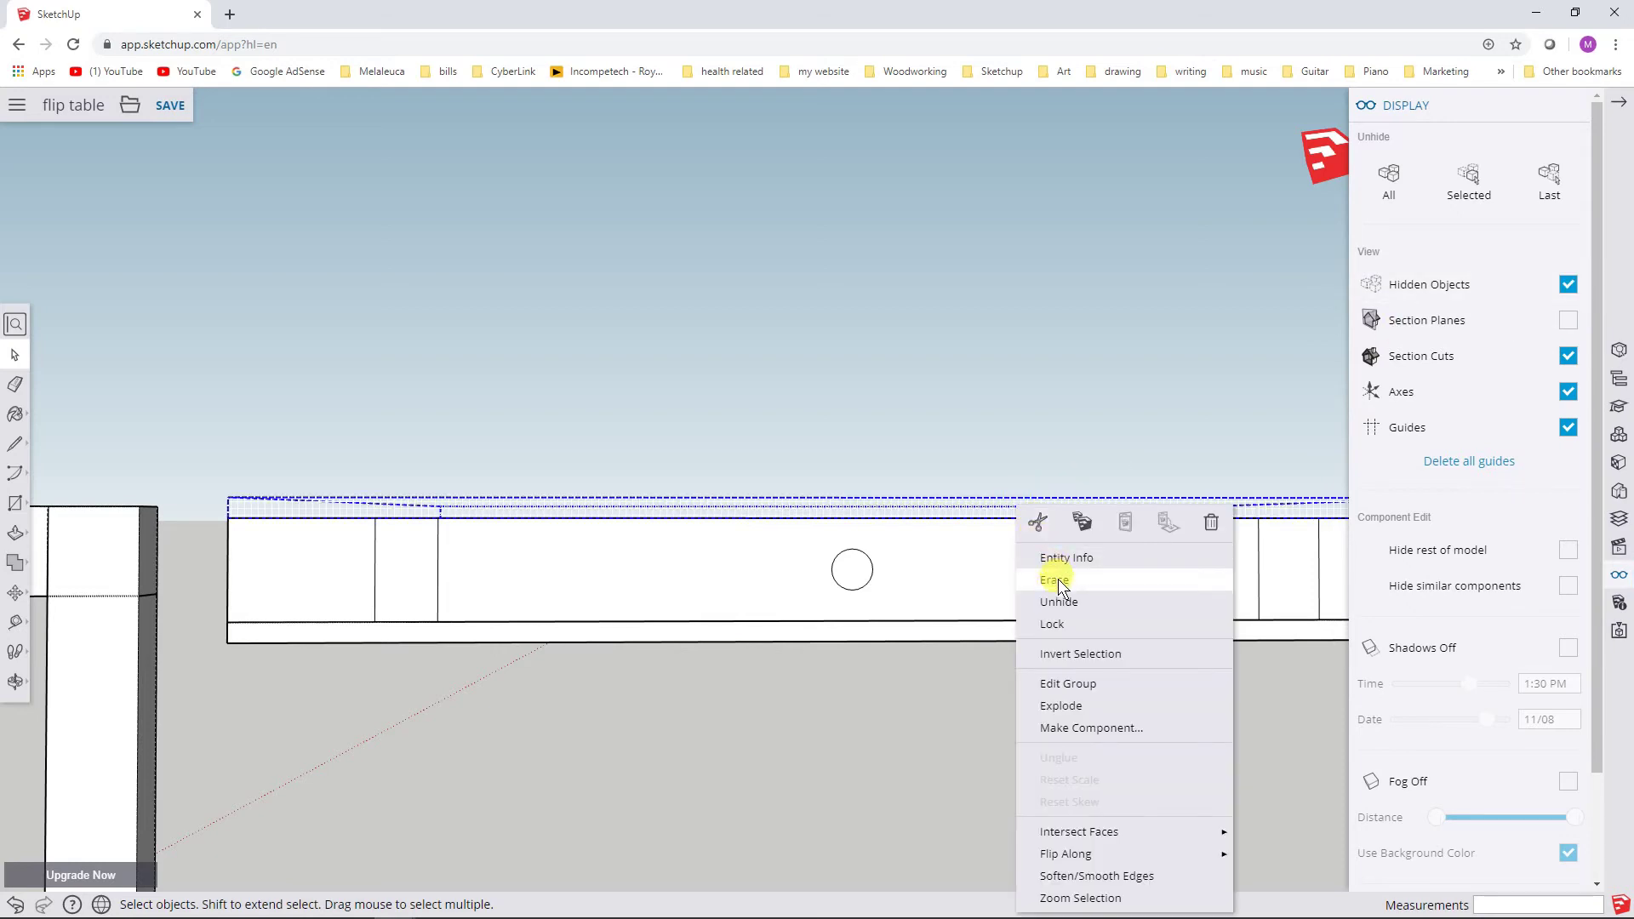
{"action": "left_click", "coordinate": [1060, 603]}
{"action": "left_click", "coordinate": [858, 409]}
{"action": "middle_click_drag", "start_coordinate": [924, 413], "coordinate": [887, 553]}
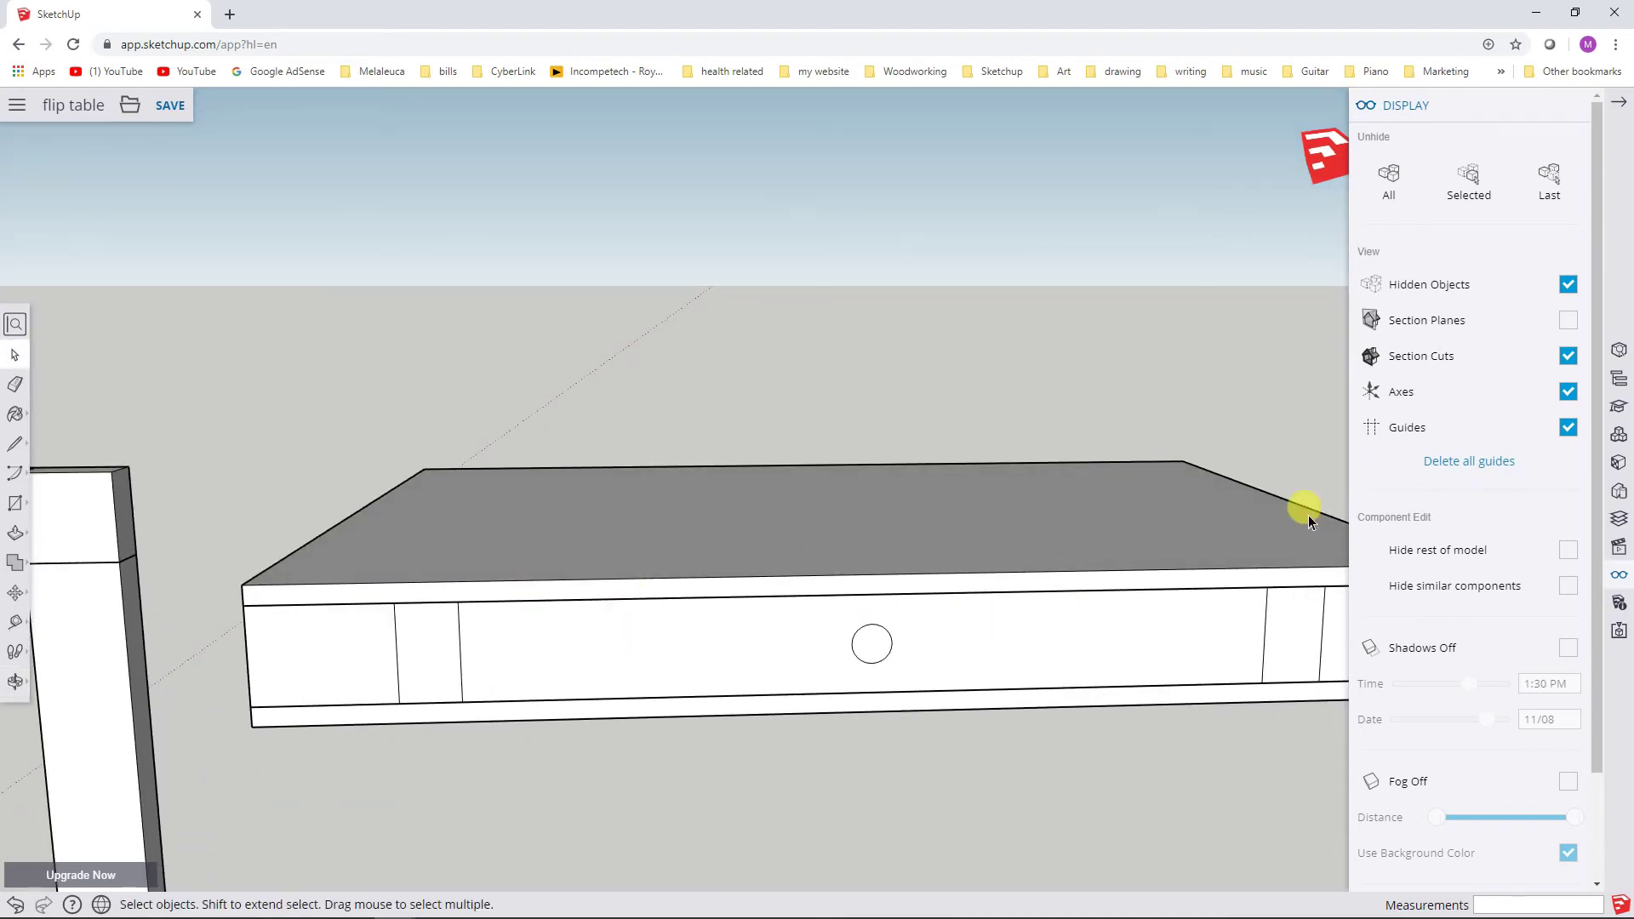
Hide the upper panel once more and stop showing hidden objects, leaving only the inner frame and lower panel.
{"action": "left_click", "coordinate": [1571, 290]}
{"action": "left_click", "coordinate": [1123, 548]}
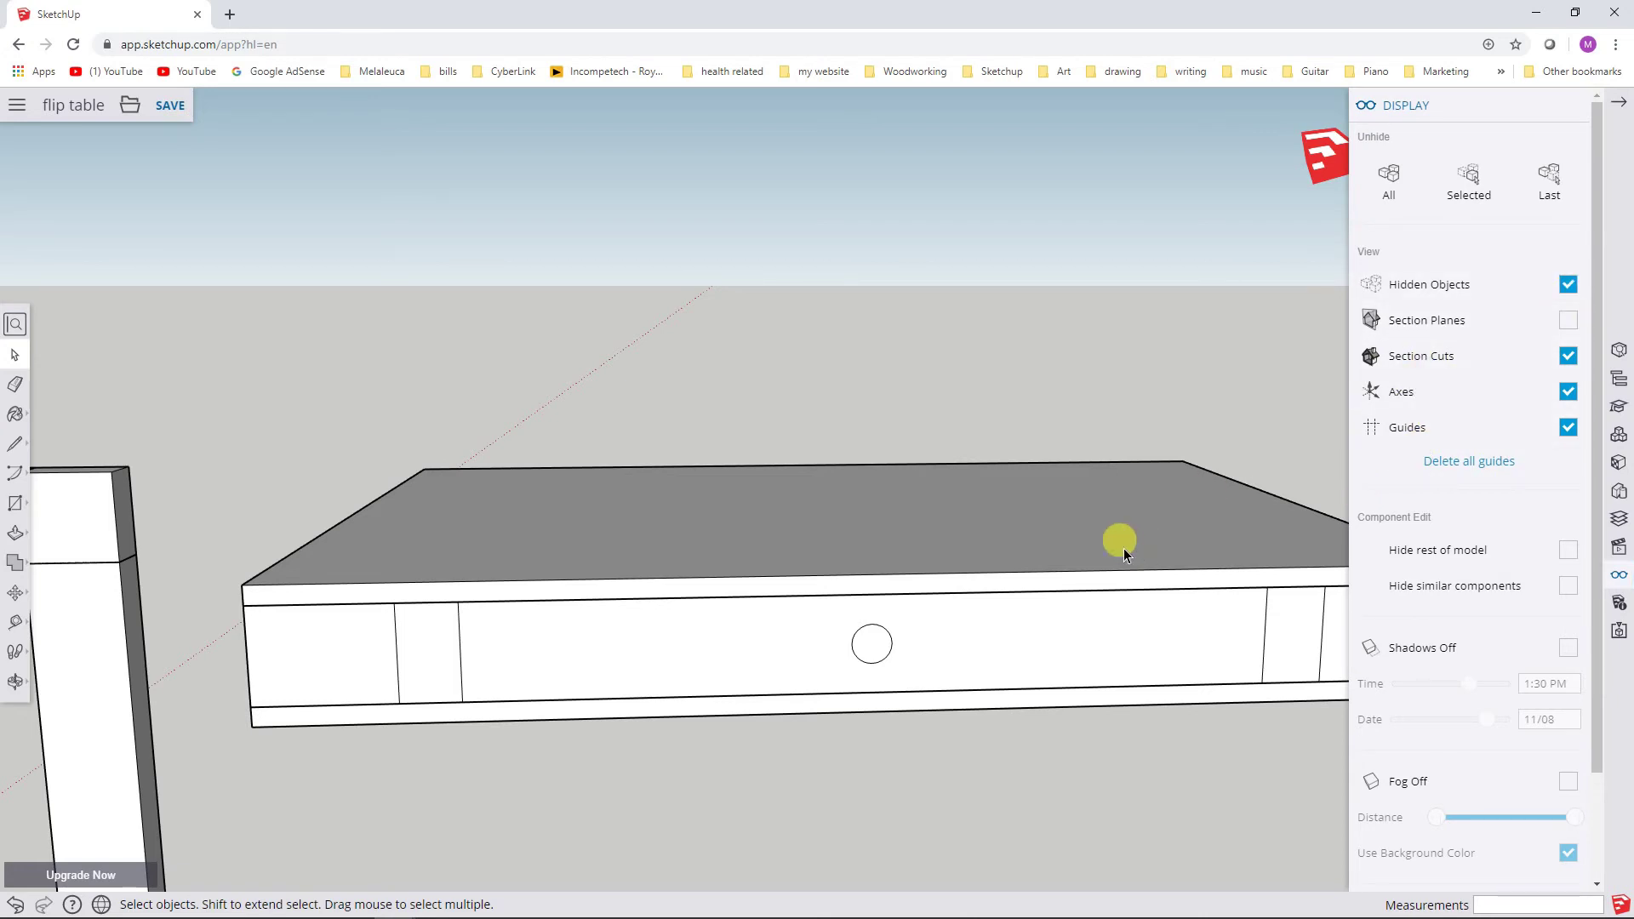
{"action": "right_click", "coordinate": [1103, 524]}
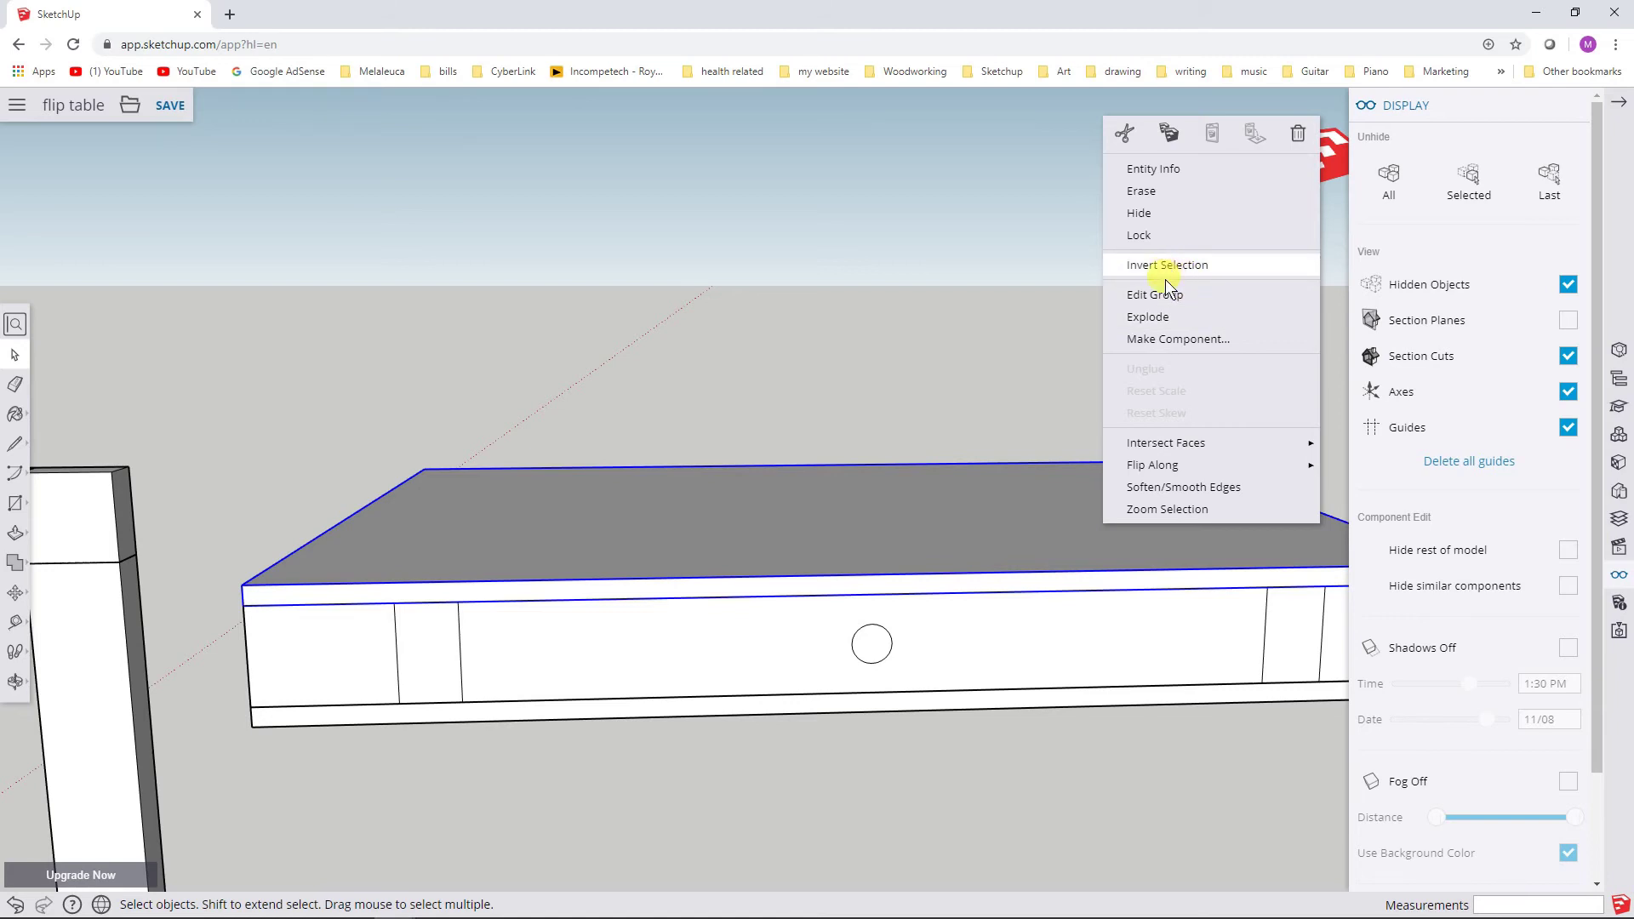
{"action": "left_click", "coordinate": [1150, 212]}
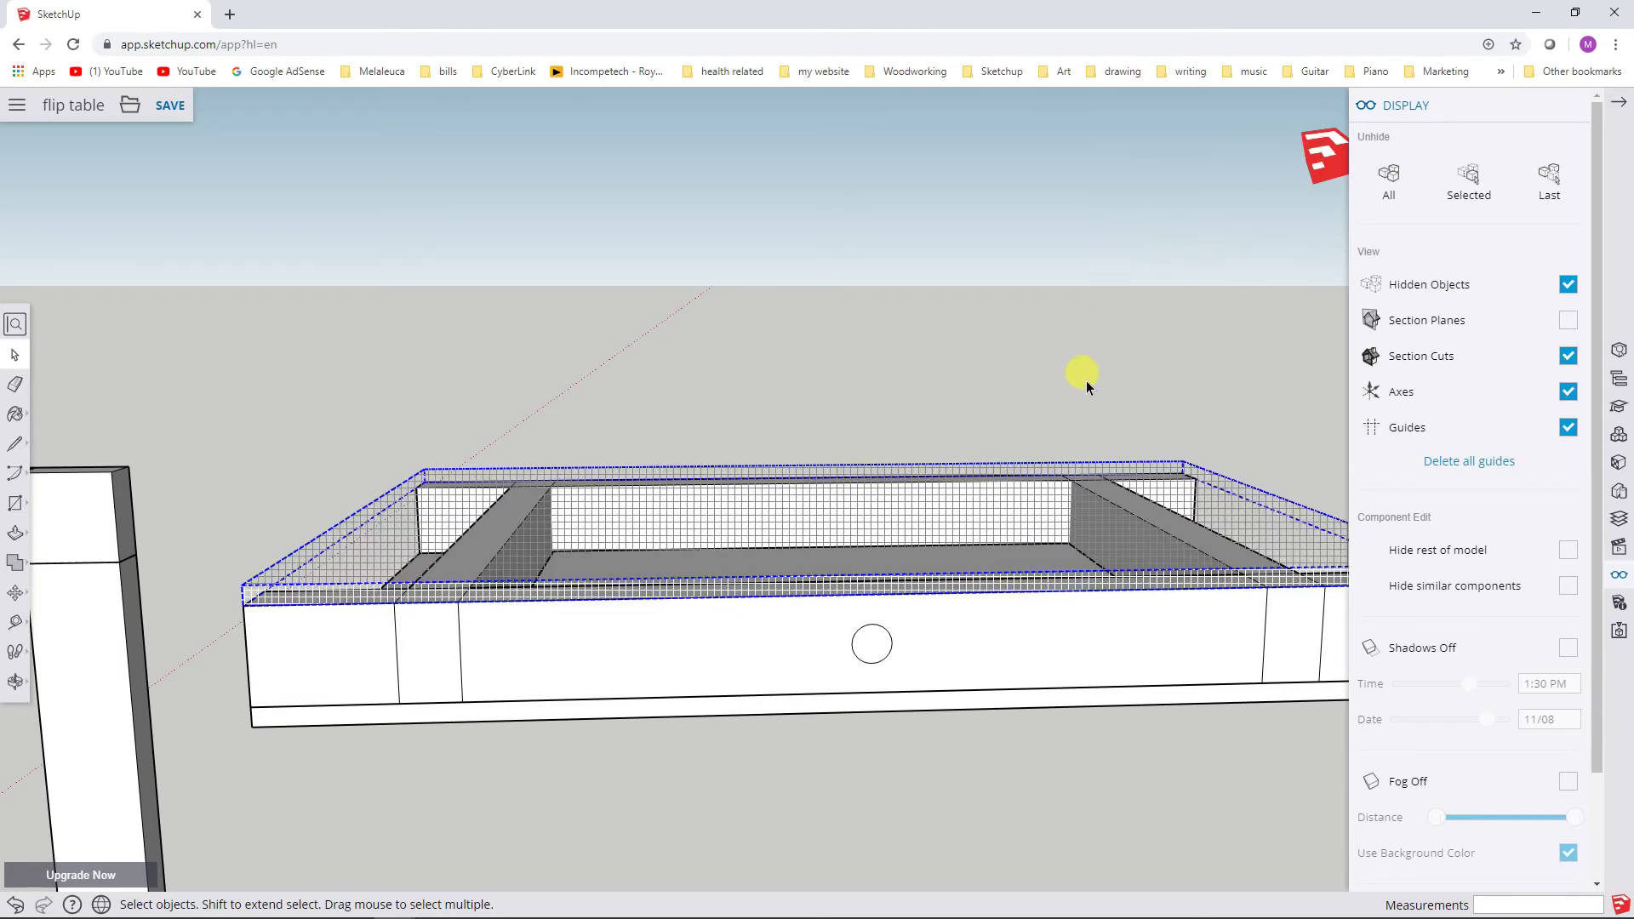
{"action": "left_click", "coordinate": [1567, 286]}
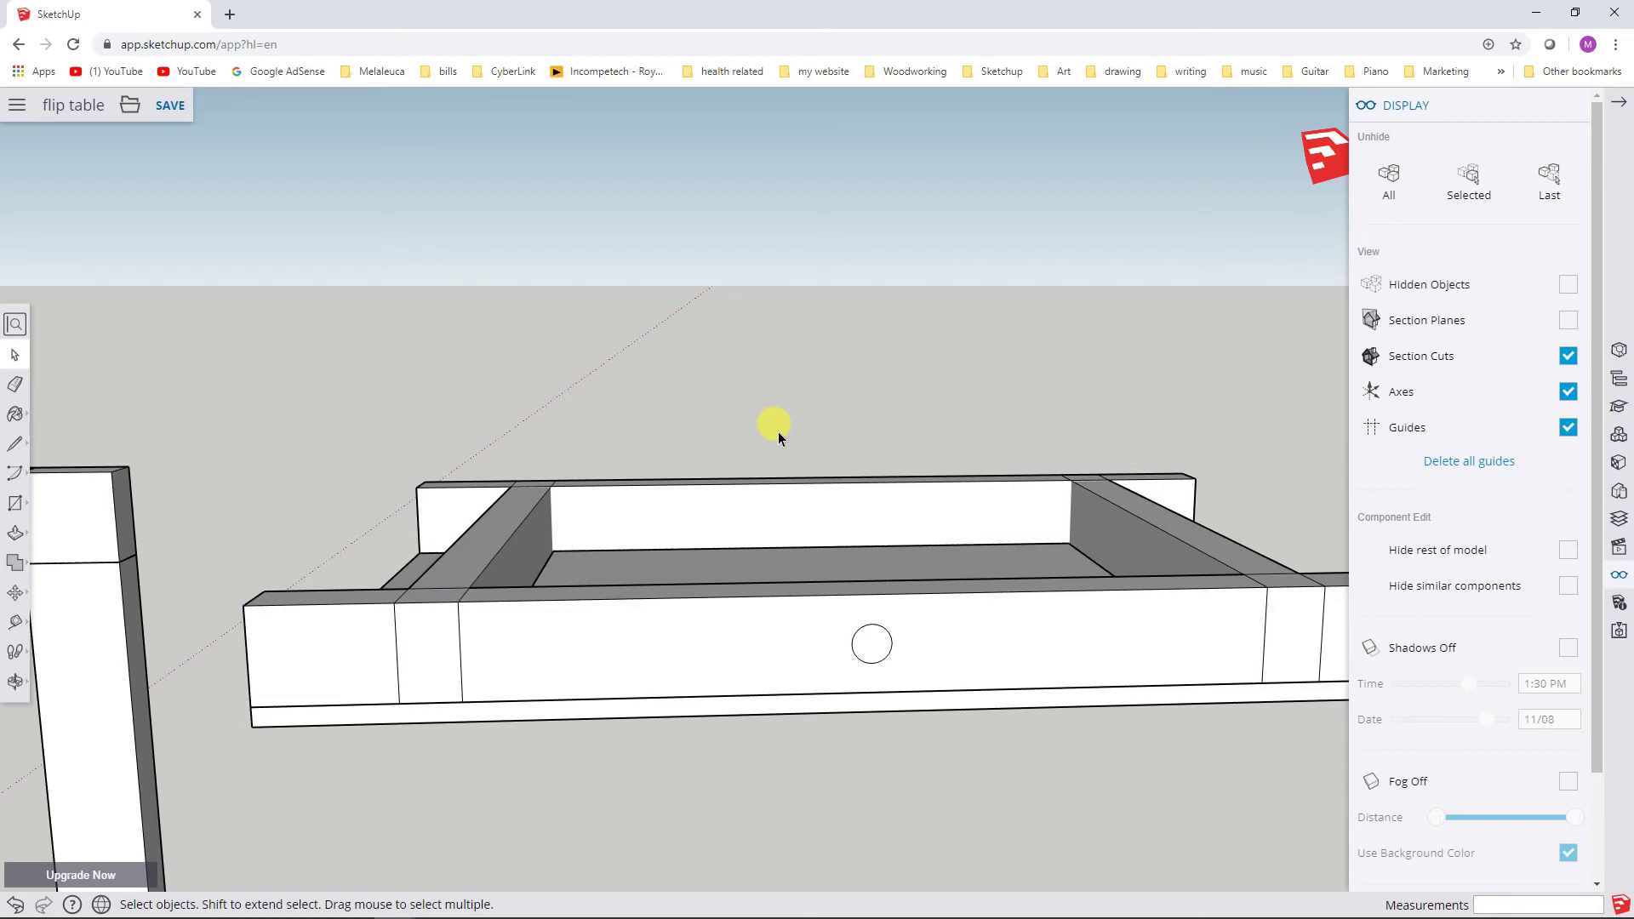
Show hidden objects, unhide the tabletop's upper panel, and switch the hidden objects display back off.
{"action": "middle_click_drag", "start_coordinate": [781, 426], "coordinate": [846, 467]}
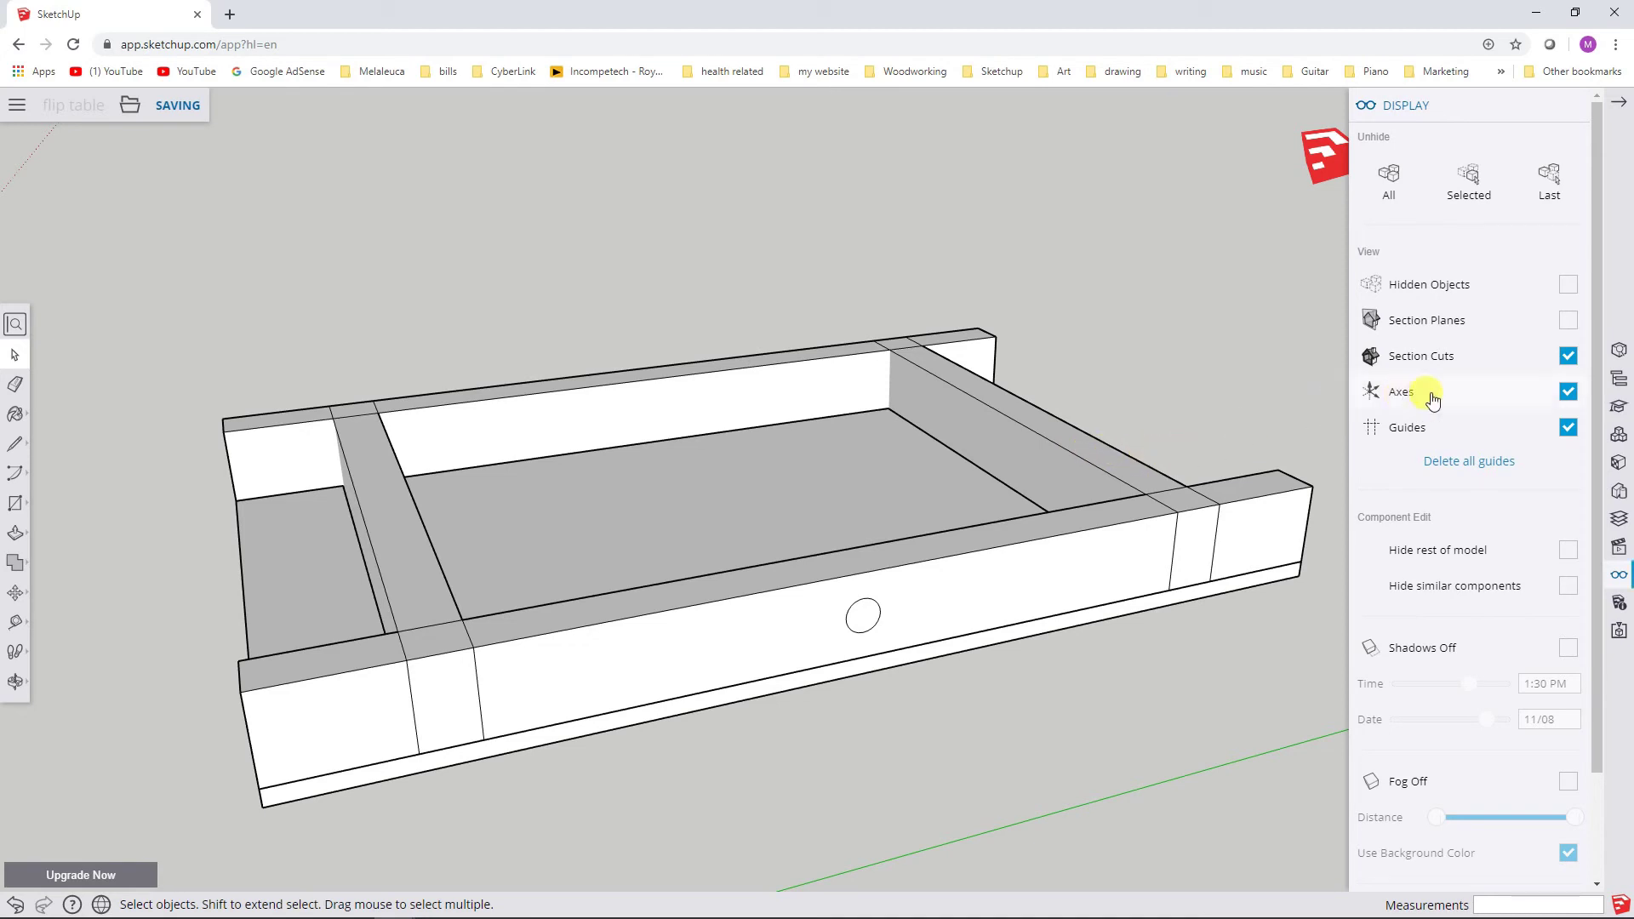
{"action": "left_click", "coordinate": [1567, 285]}
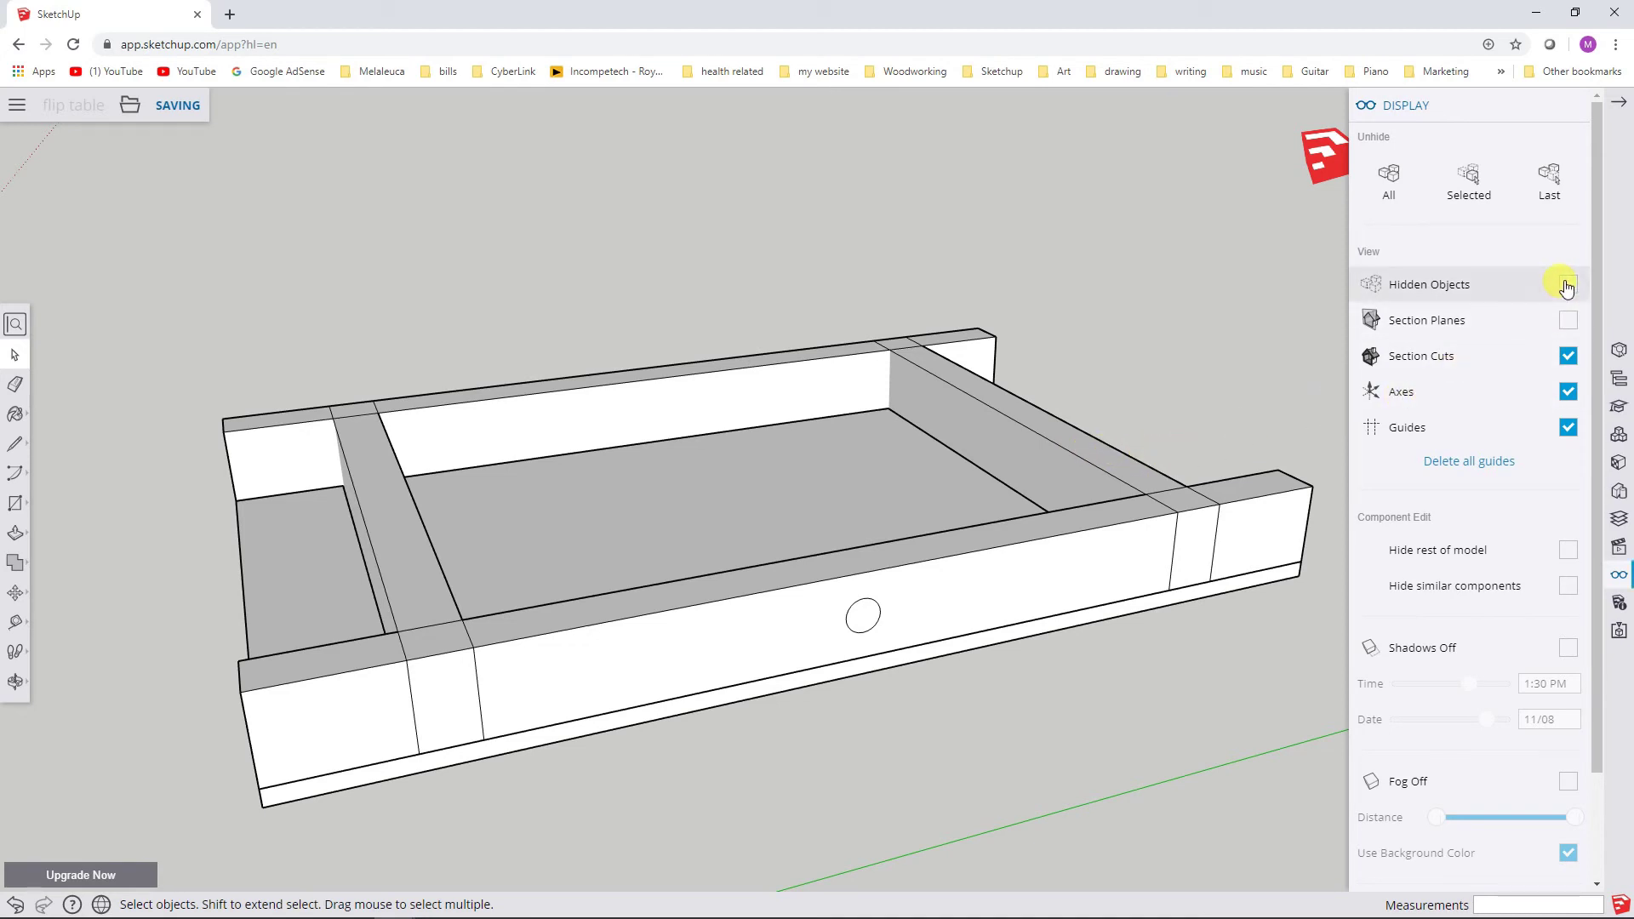
{"action": "right_click", "coordinate": [799, 386]}
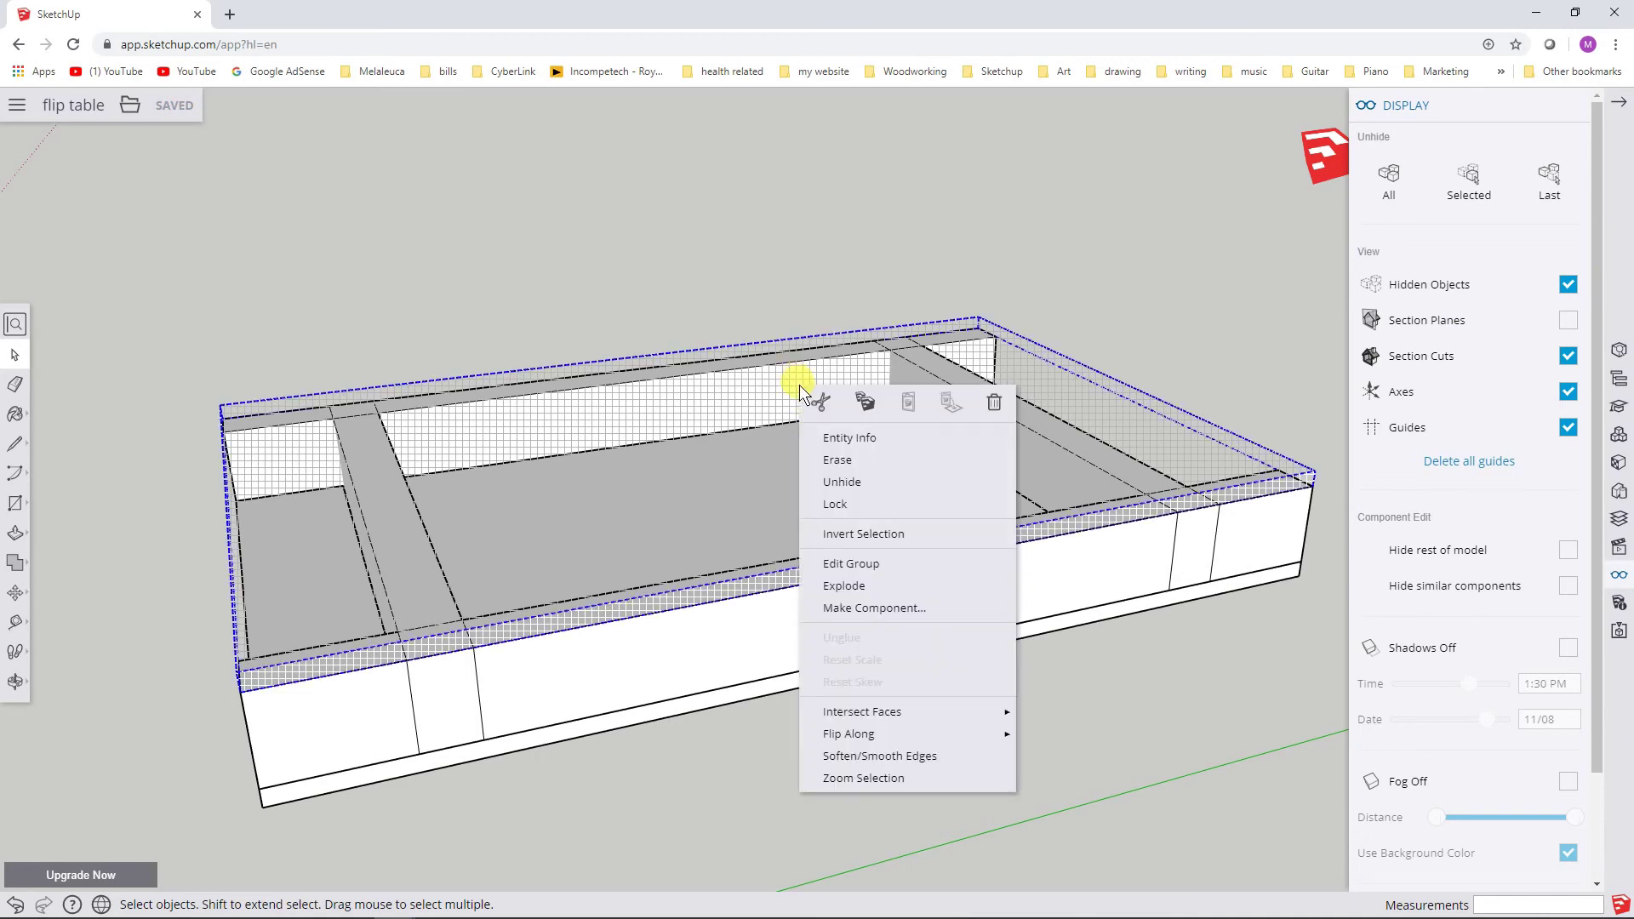
{"action": "left_click", "coordinate": [860, 483]}
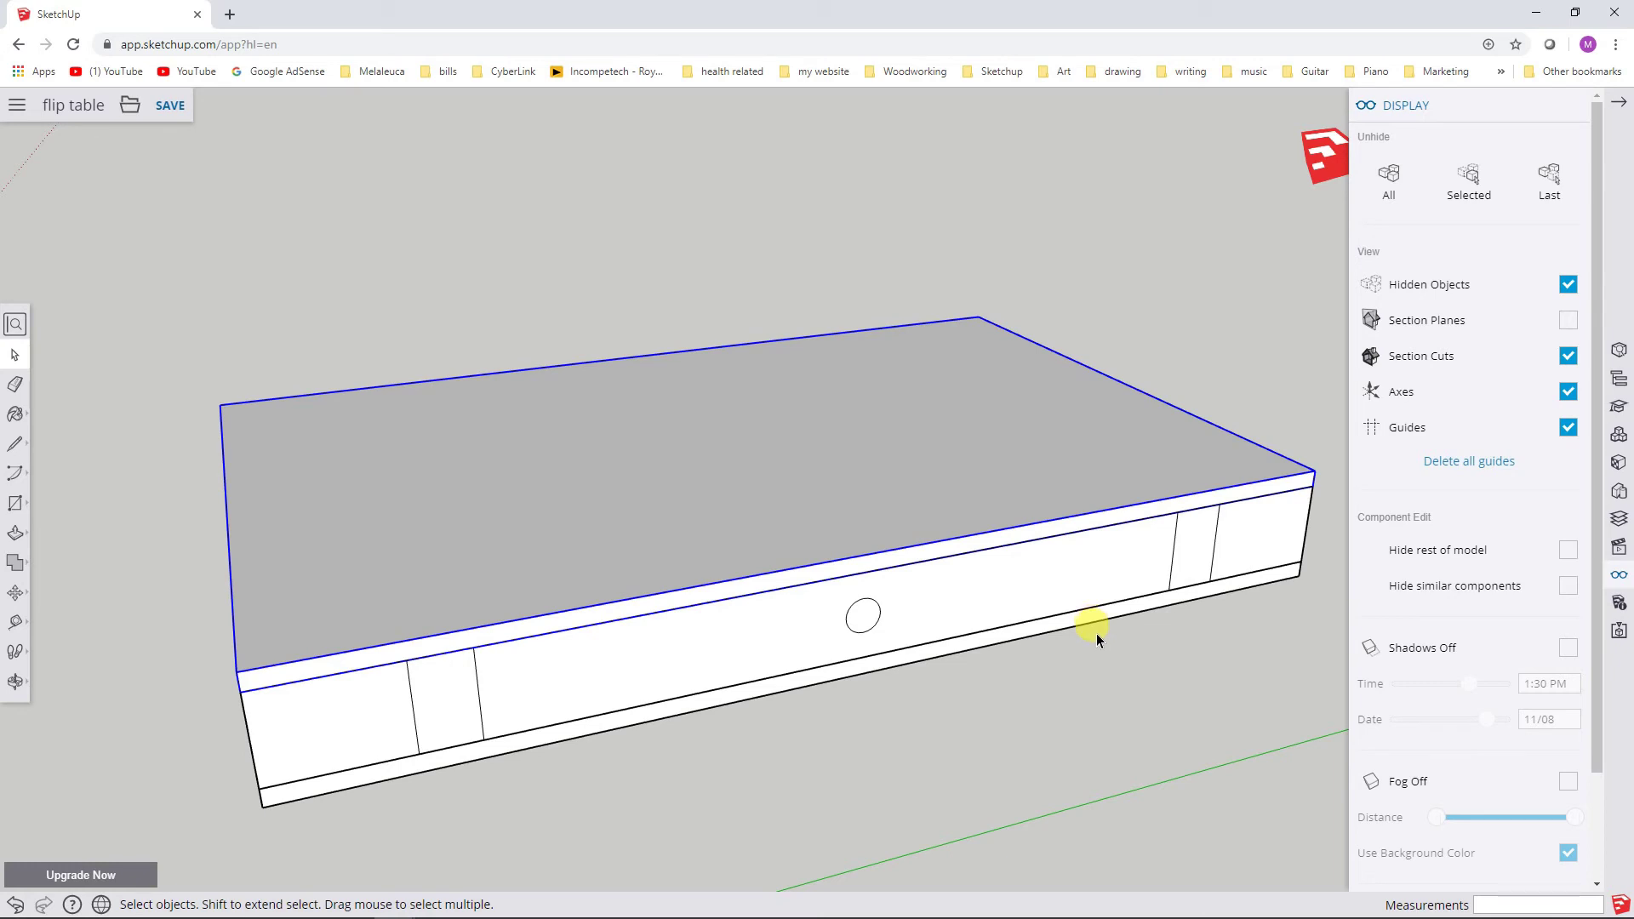
{"action": "left_click", "coordinate": [1567, 284]}
{"action": "left_click", "coordinate": [1076, 702]}
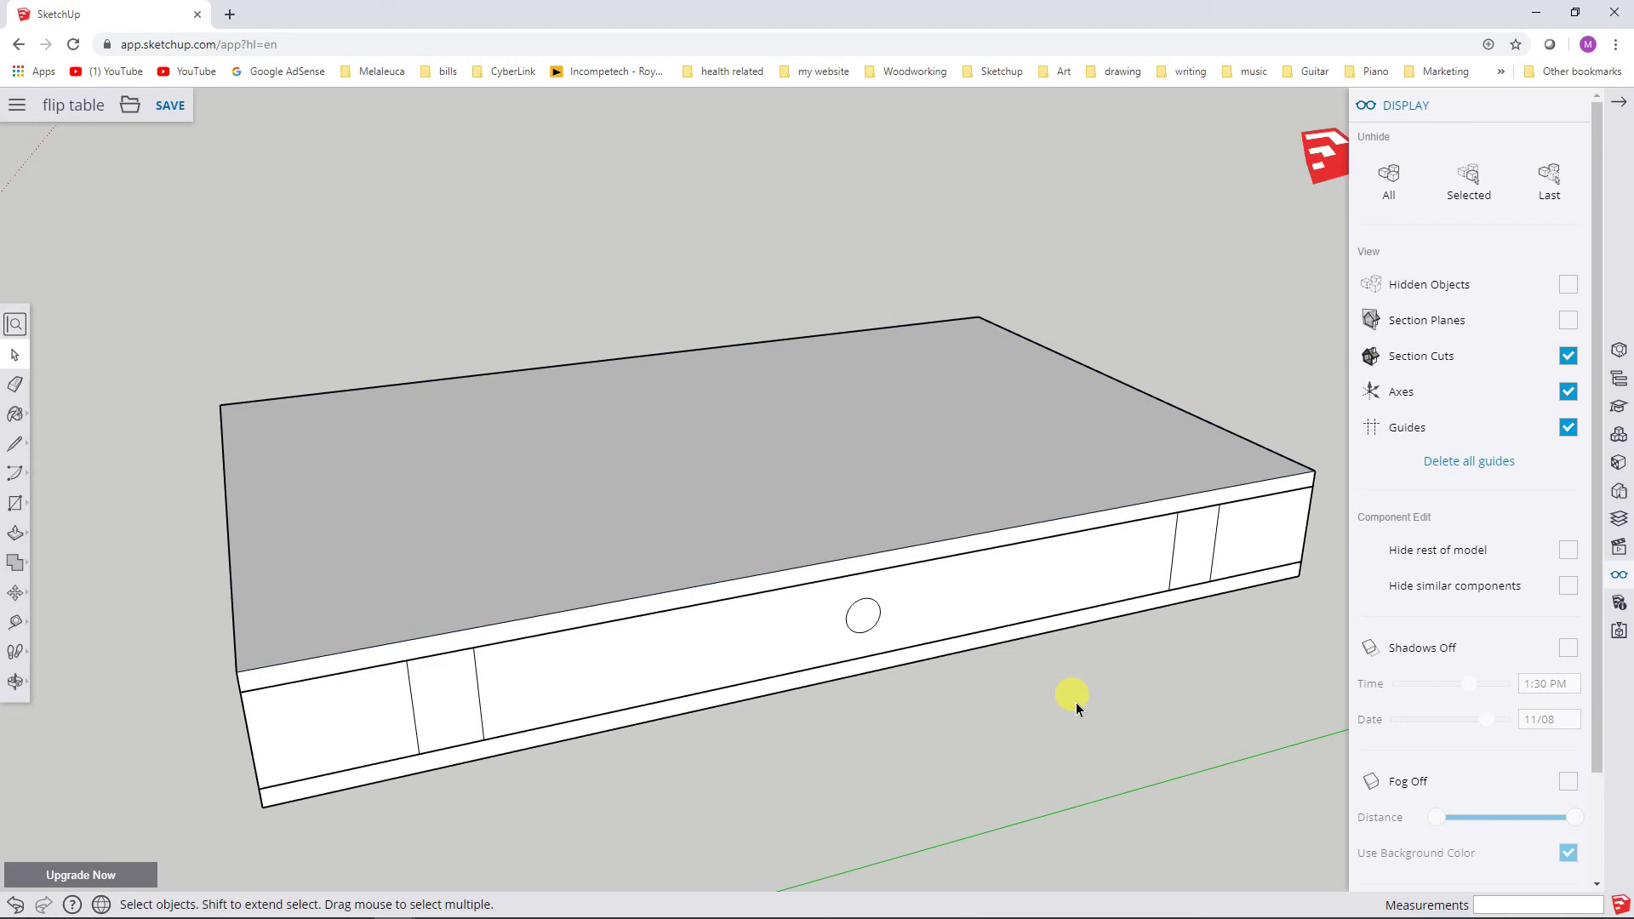